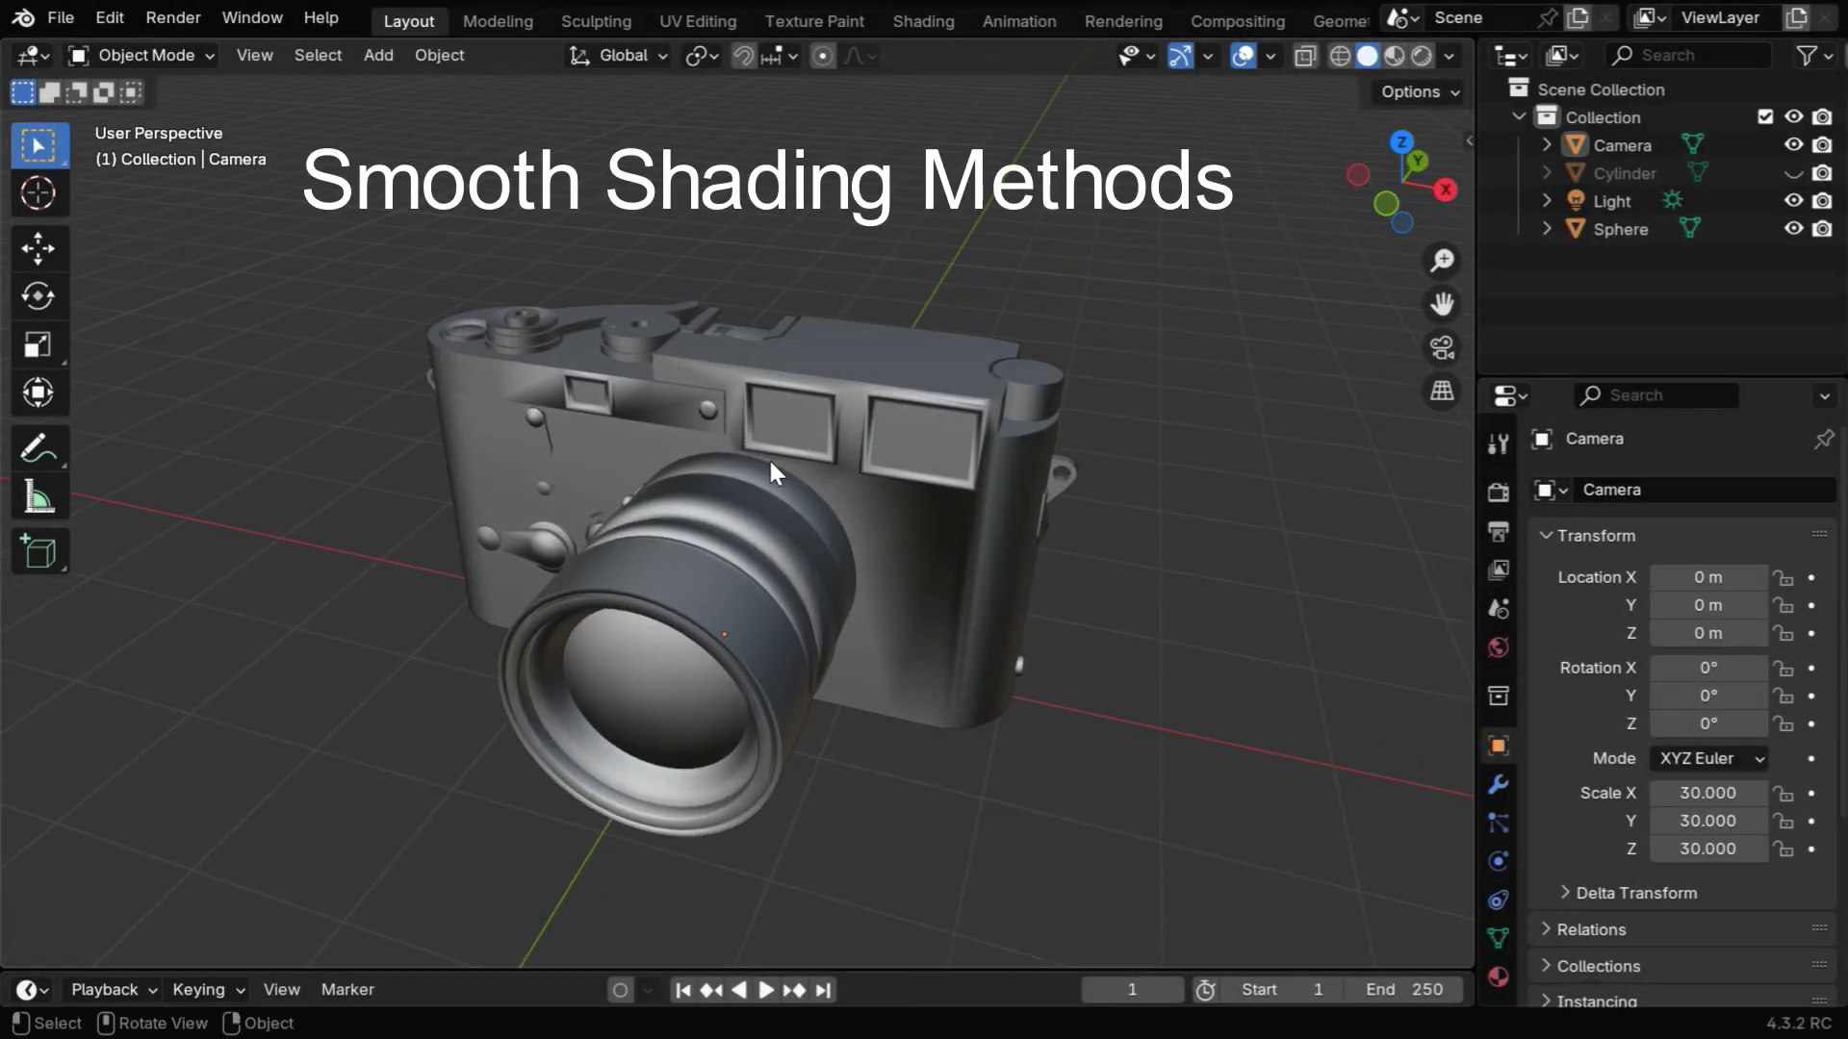
- Inspect the camera model's sharp edges in Edit Mode, then orbit around it
click(905, 556)
key(Tab)
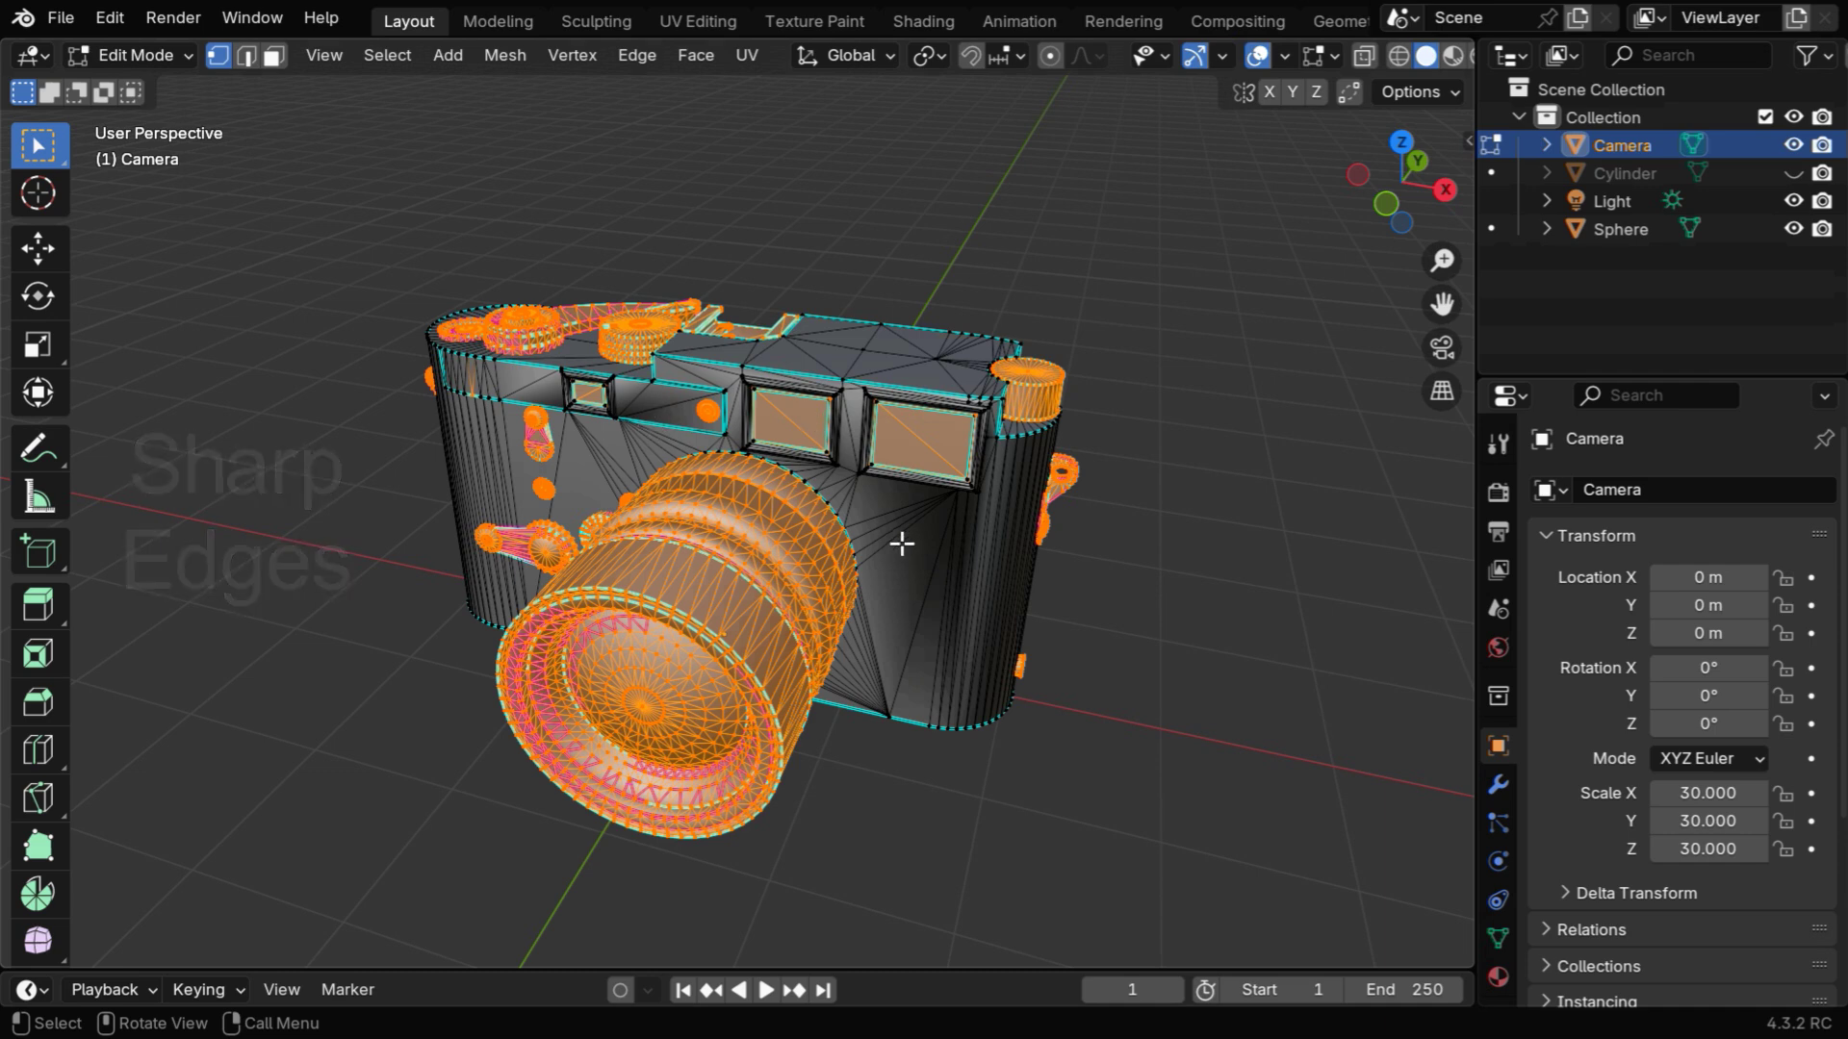
key(Tab)
middle_drag(911, 562, 982, 551)
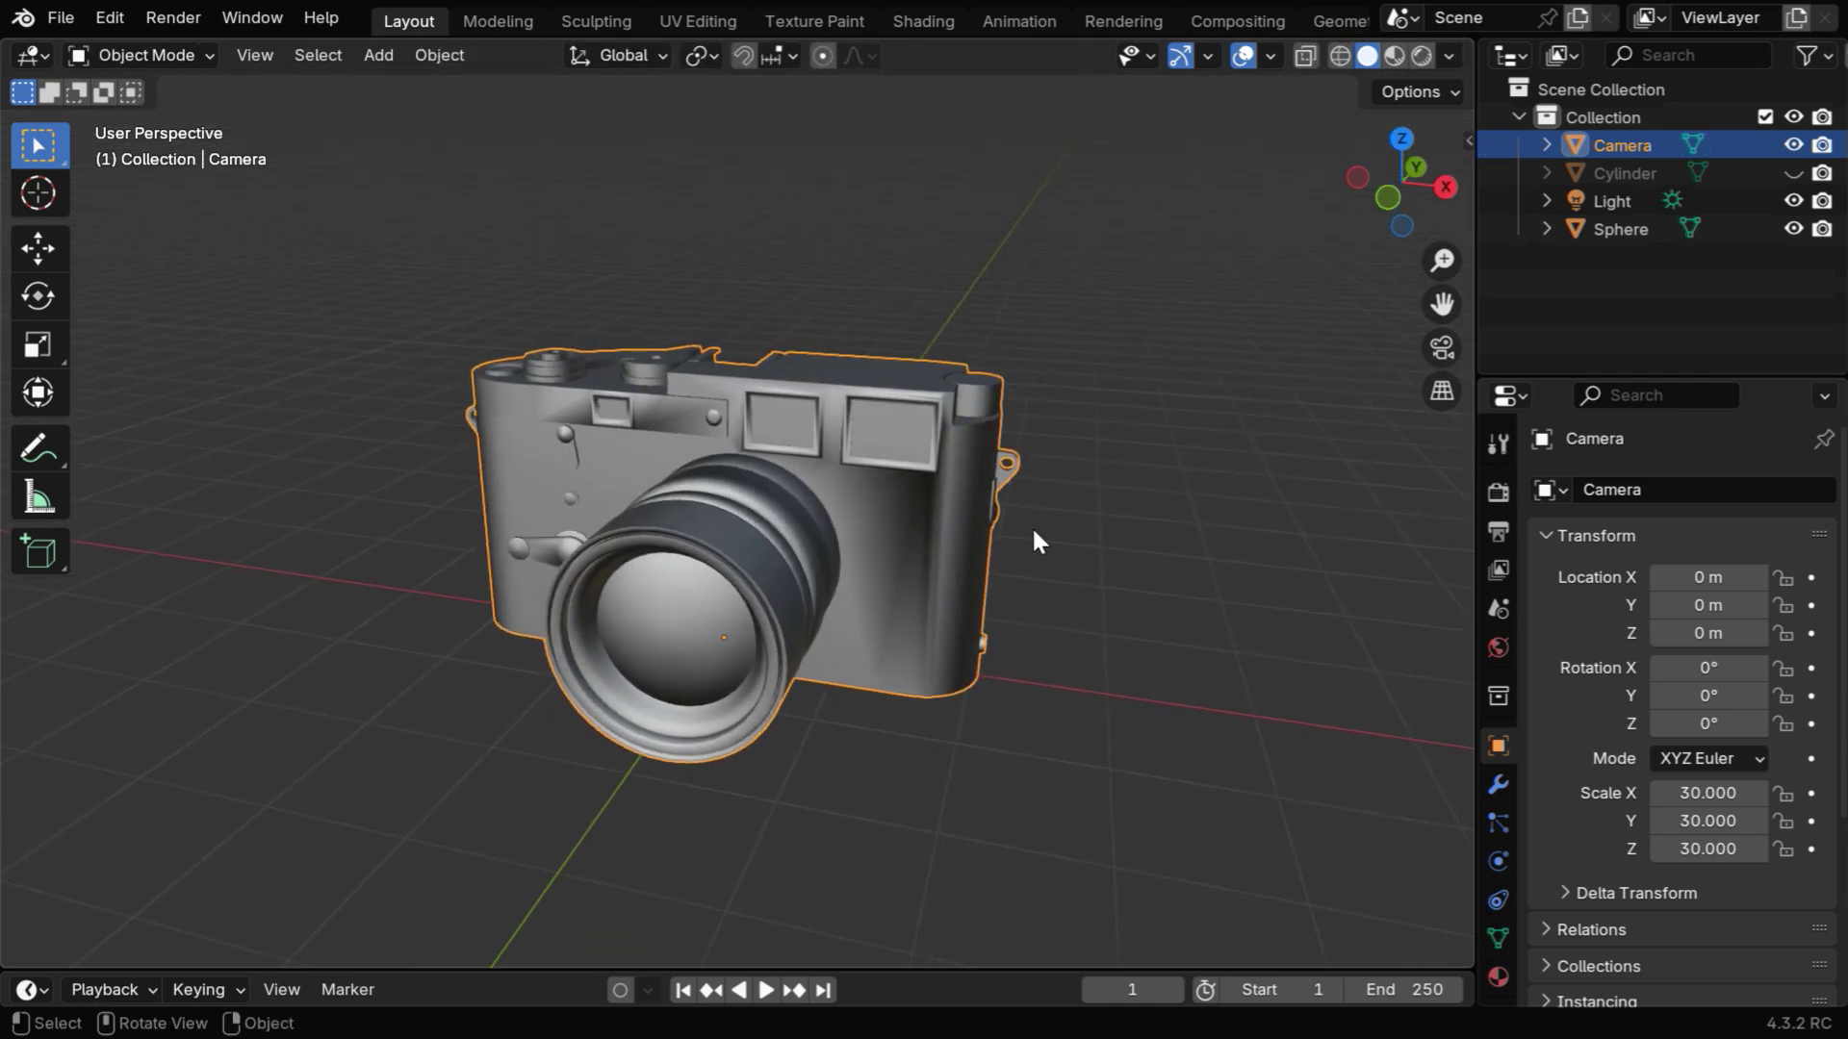
- Hide the camera model, then select and frame the sphere
click(1793, 145)
click(725, 564)
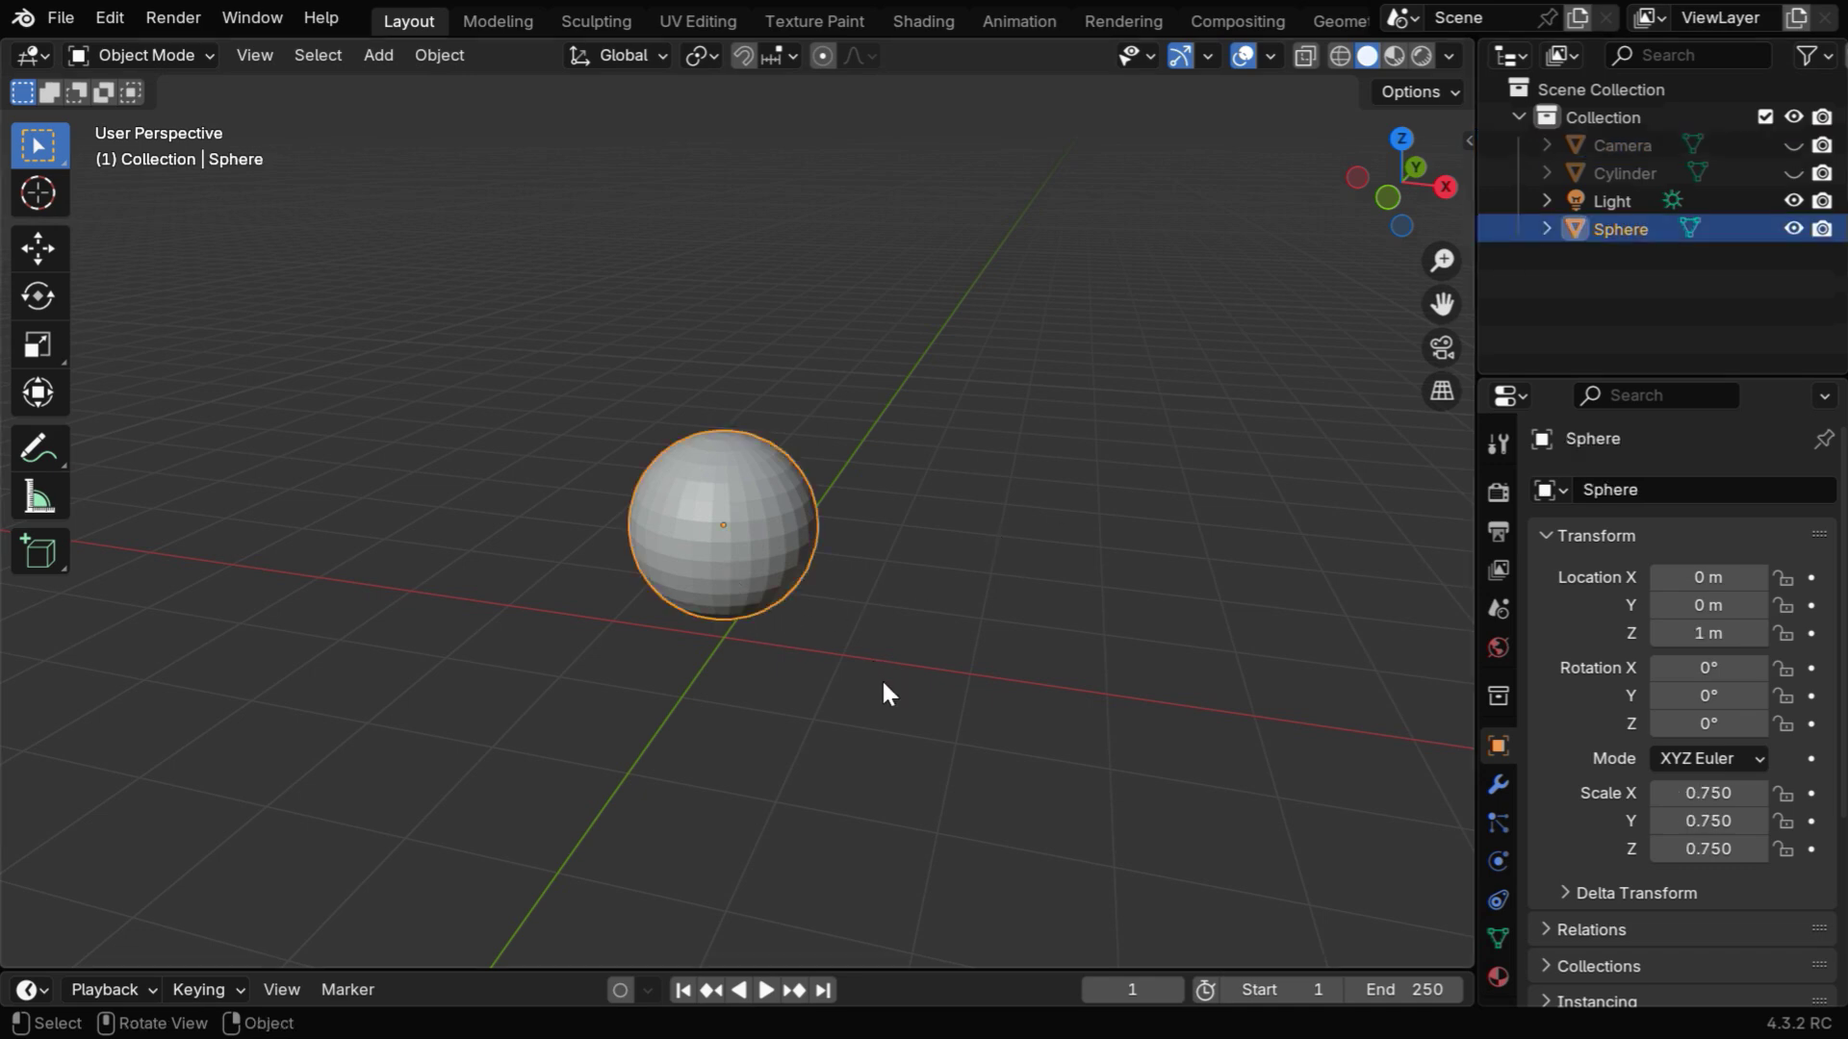
key(KP_Decimal)
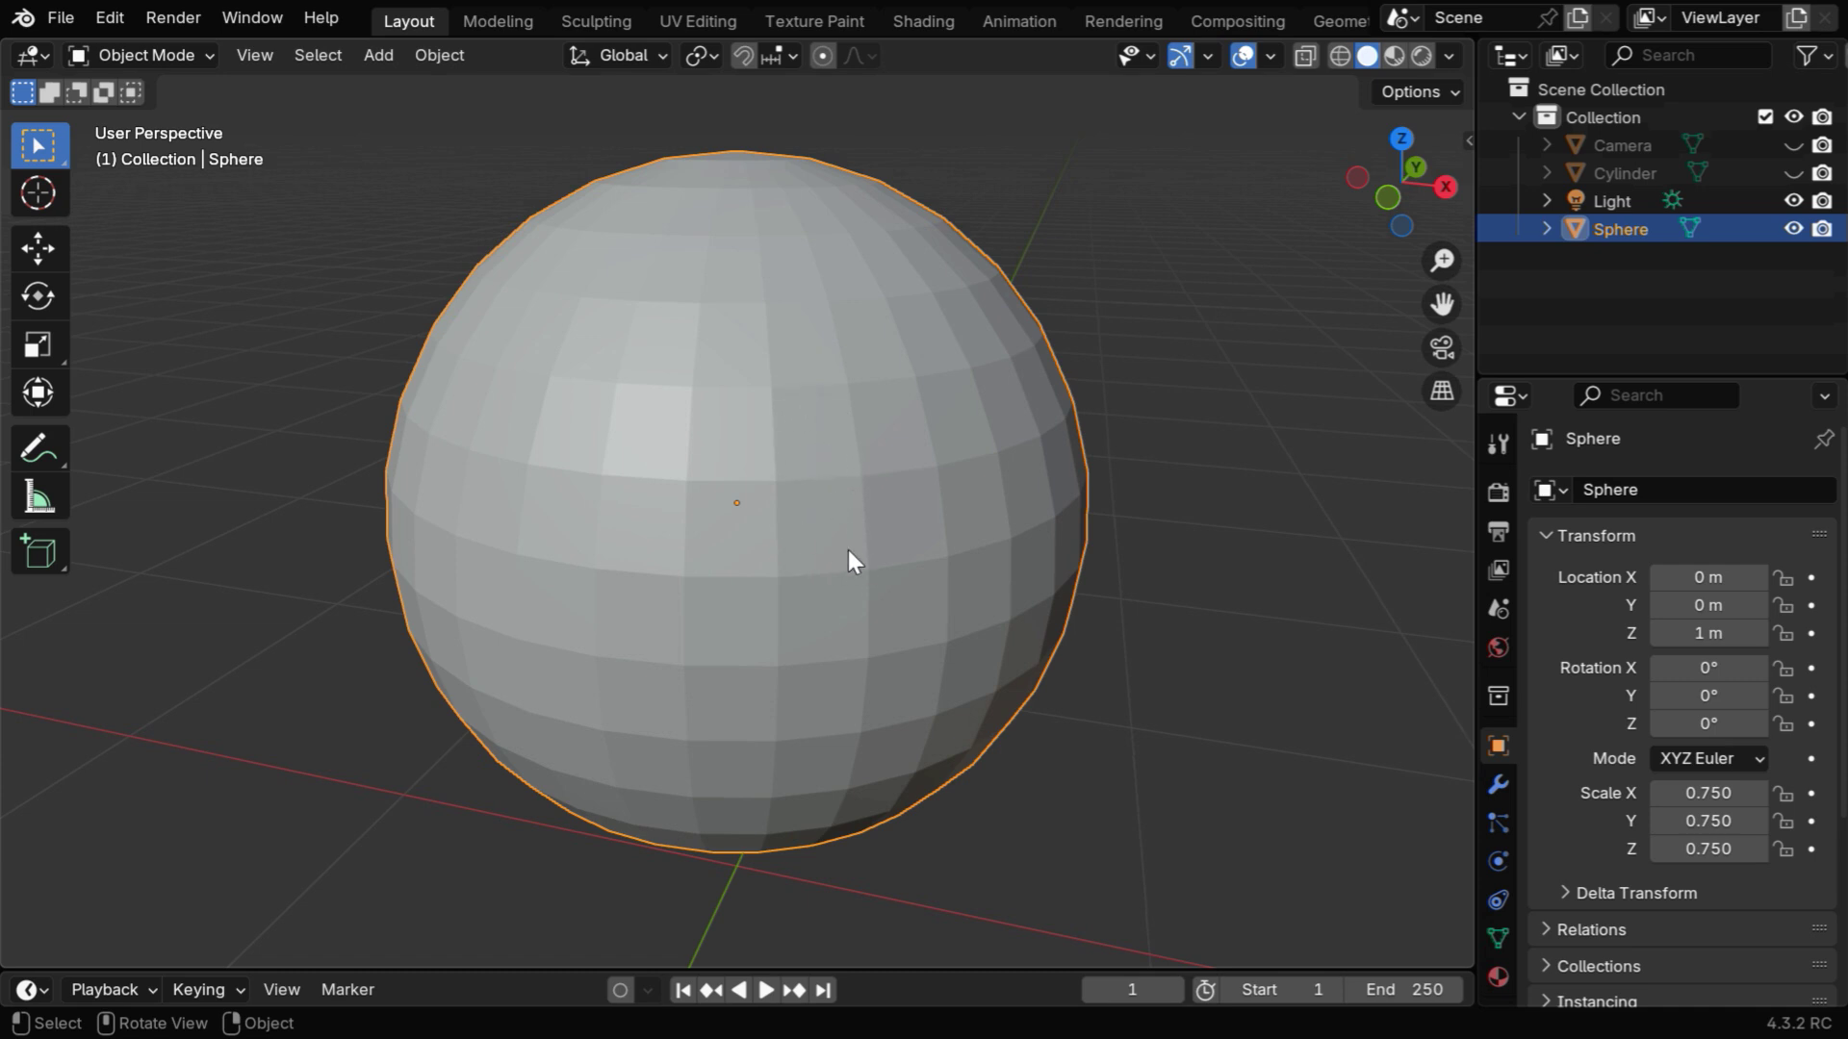
ctrl+middle_drag(714, 445, 726, 553)
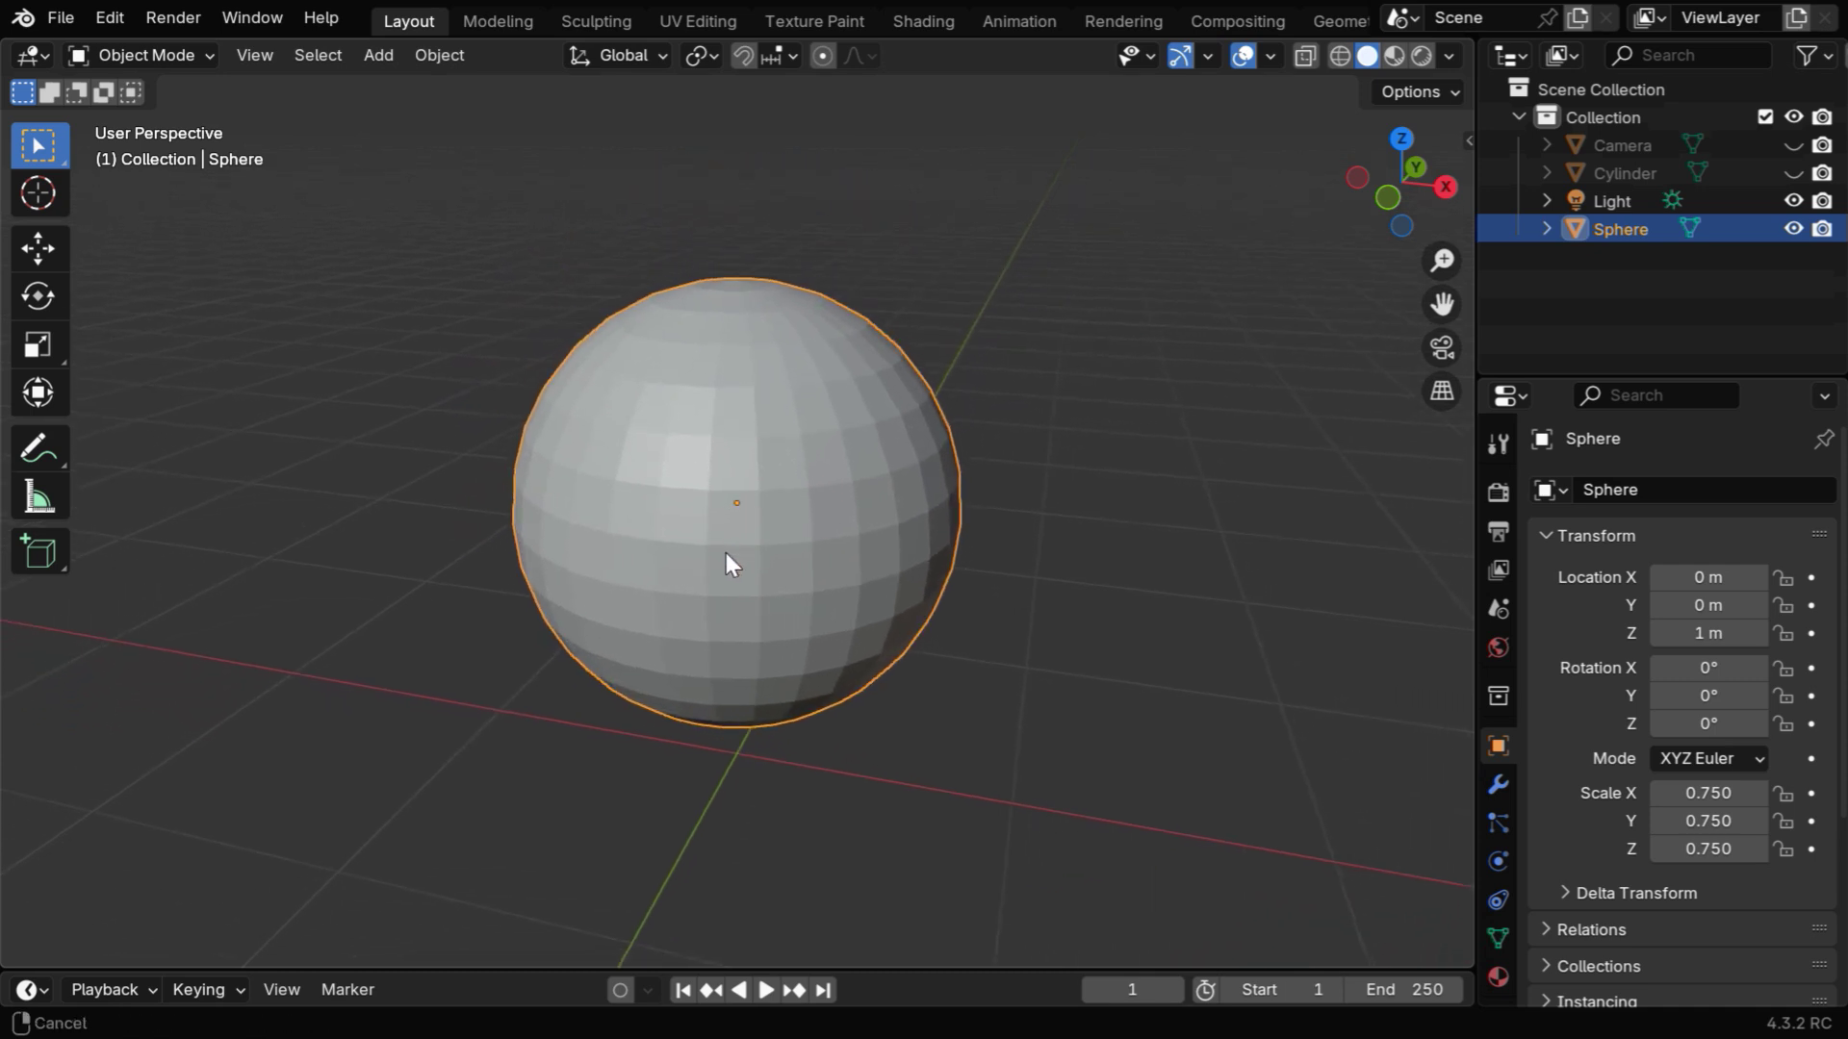
- Try Shade Smooth on the sphere, then revert it to Shade Flat
click(445, 58)
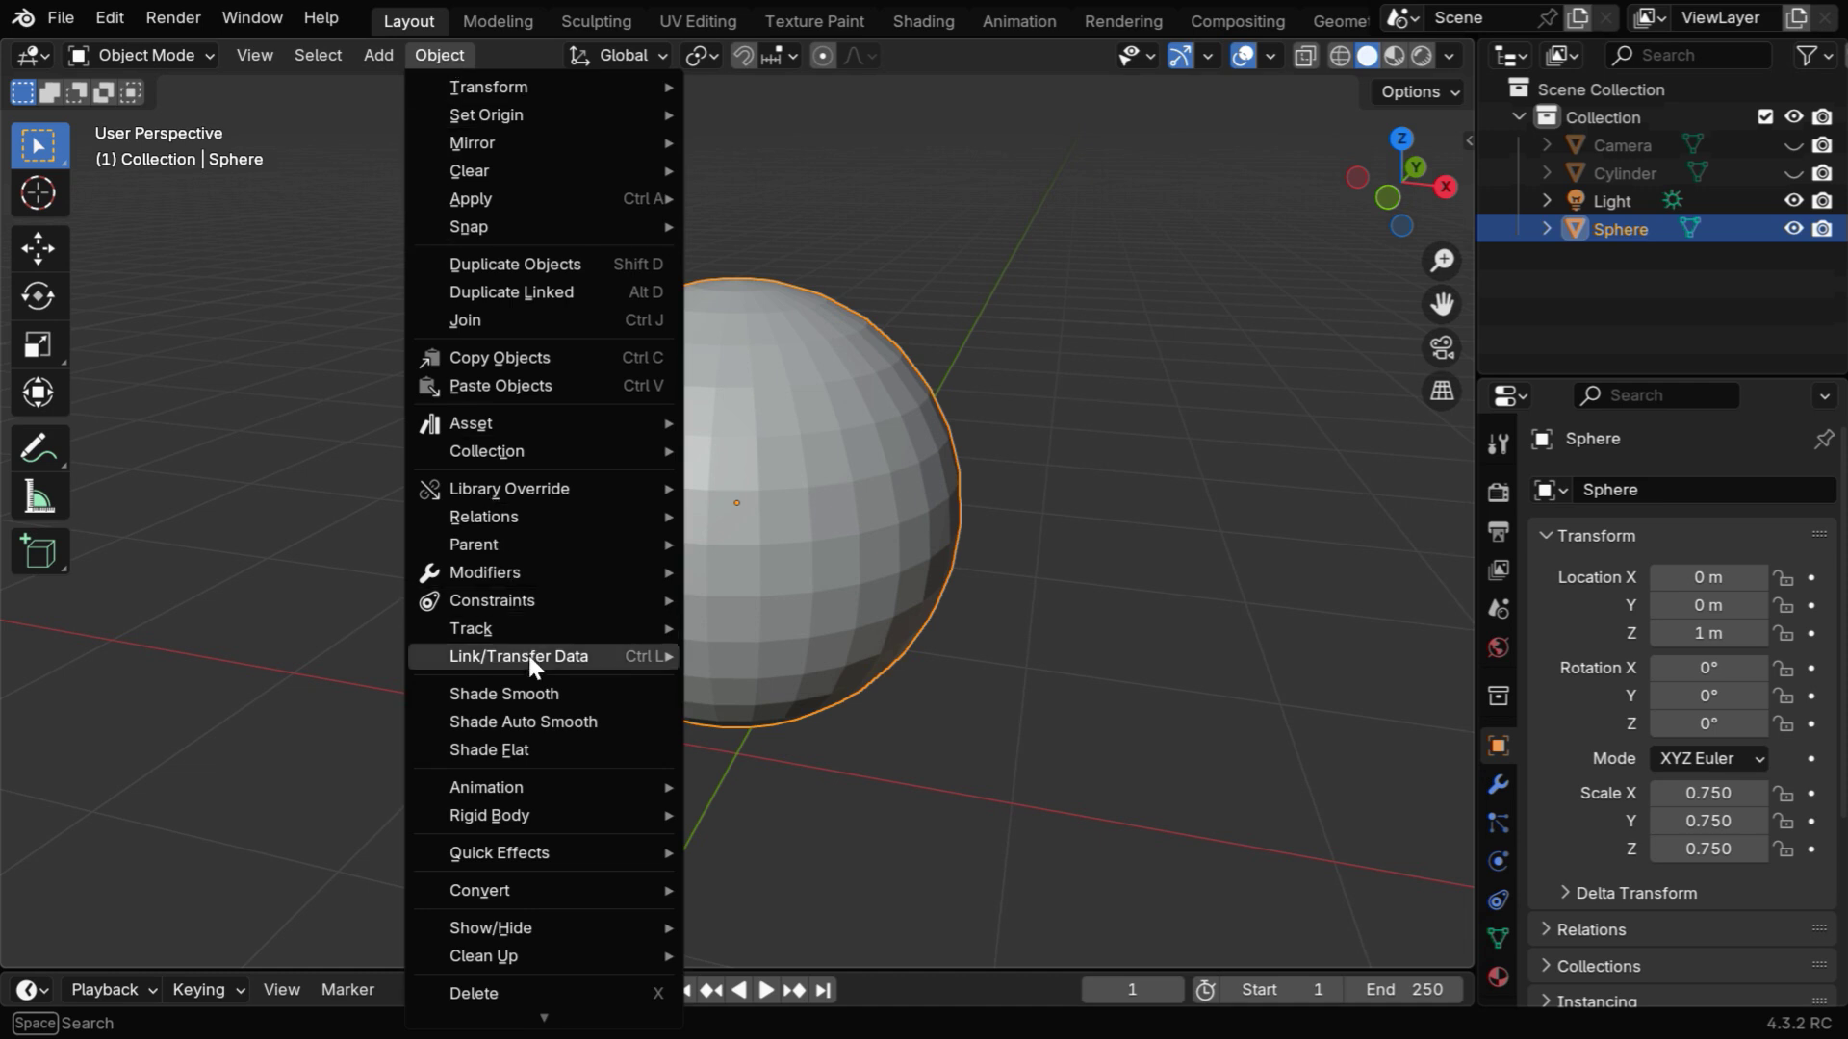
click(585, 695)
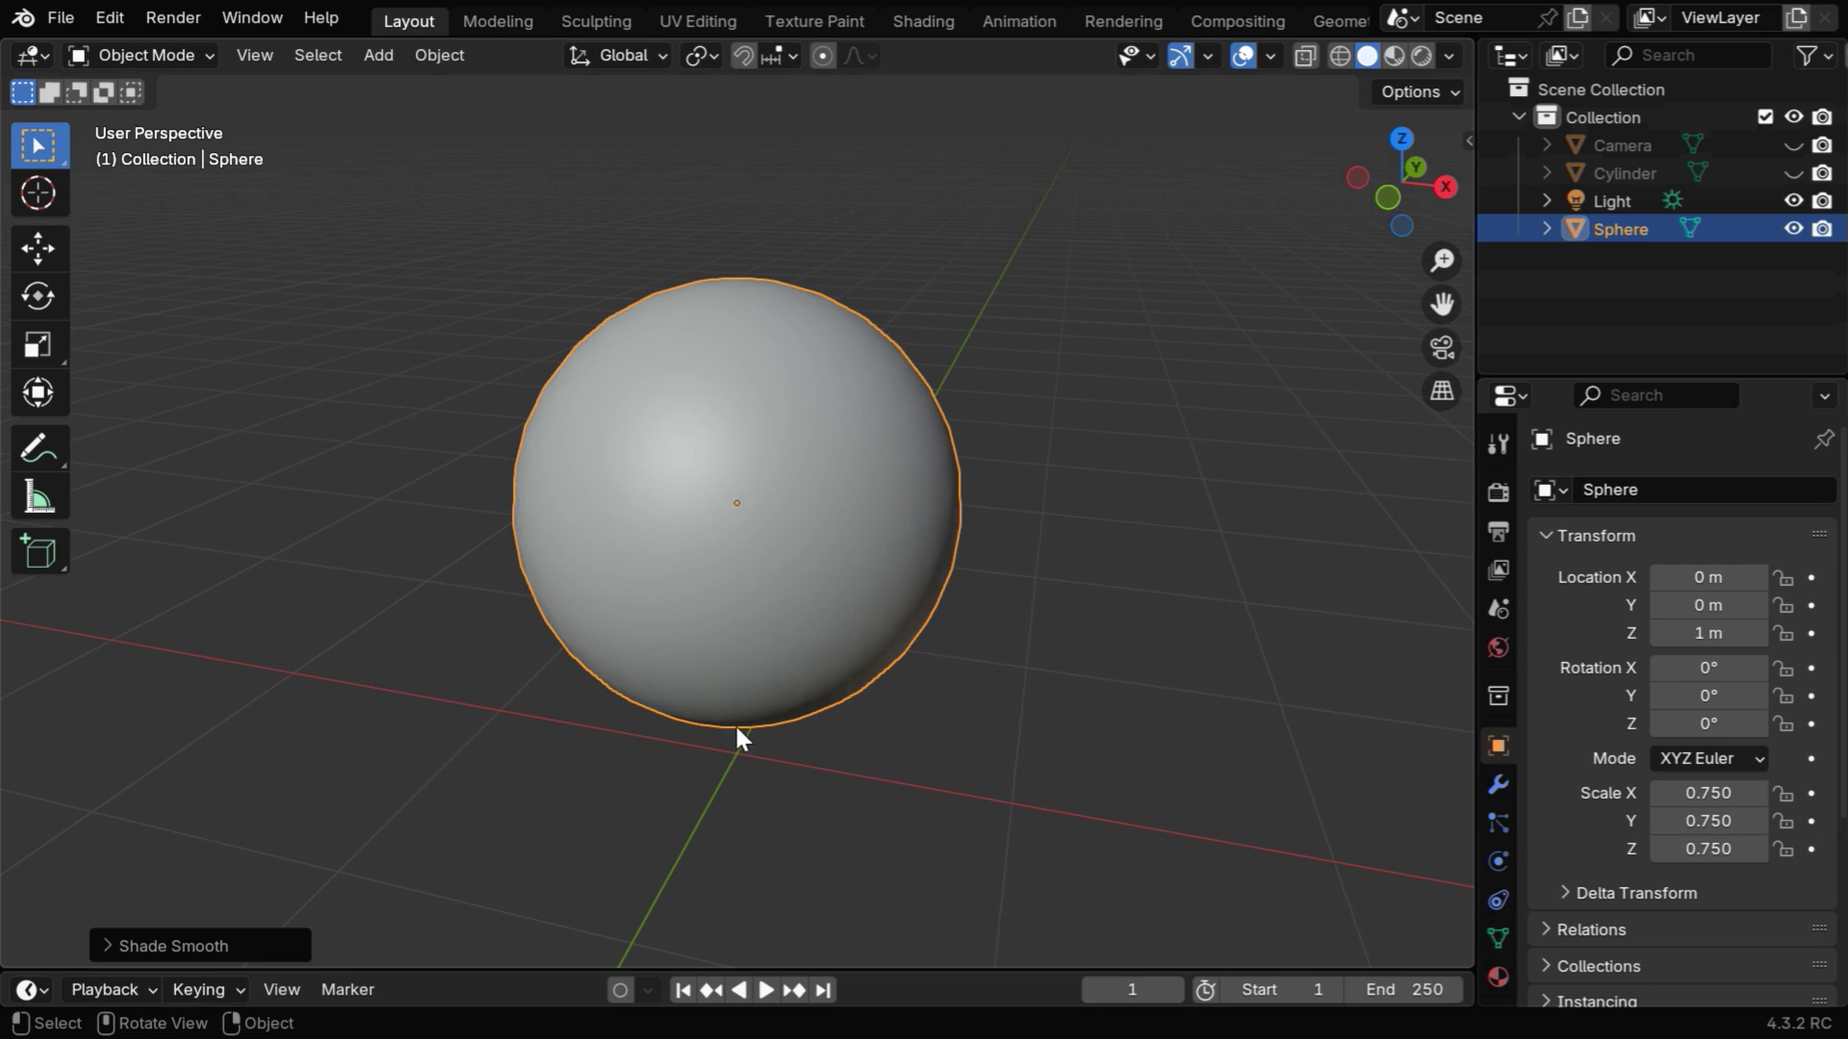
mouse_move(737, 729)
middle_down()
mouse_move(883, 733)
mouse_move(737, 729)
middle_up()
click(440, 55)
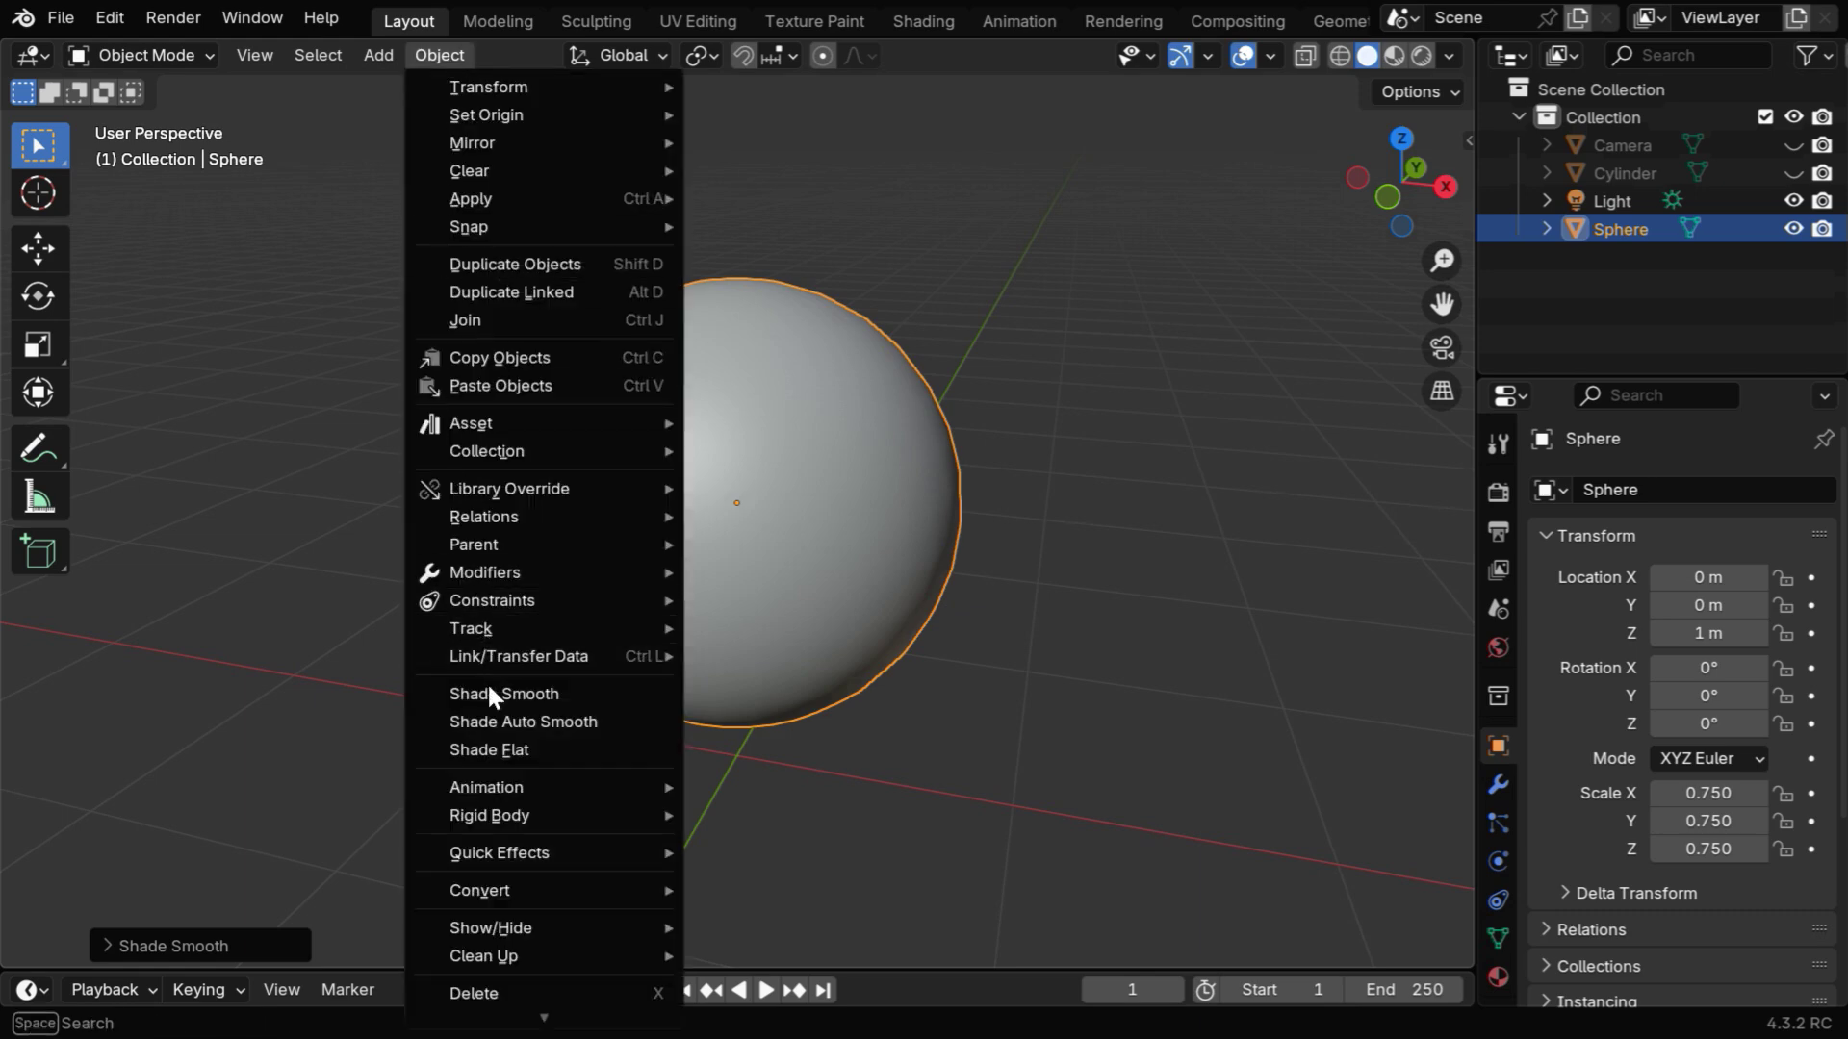
click(560, 760)
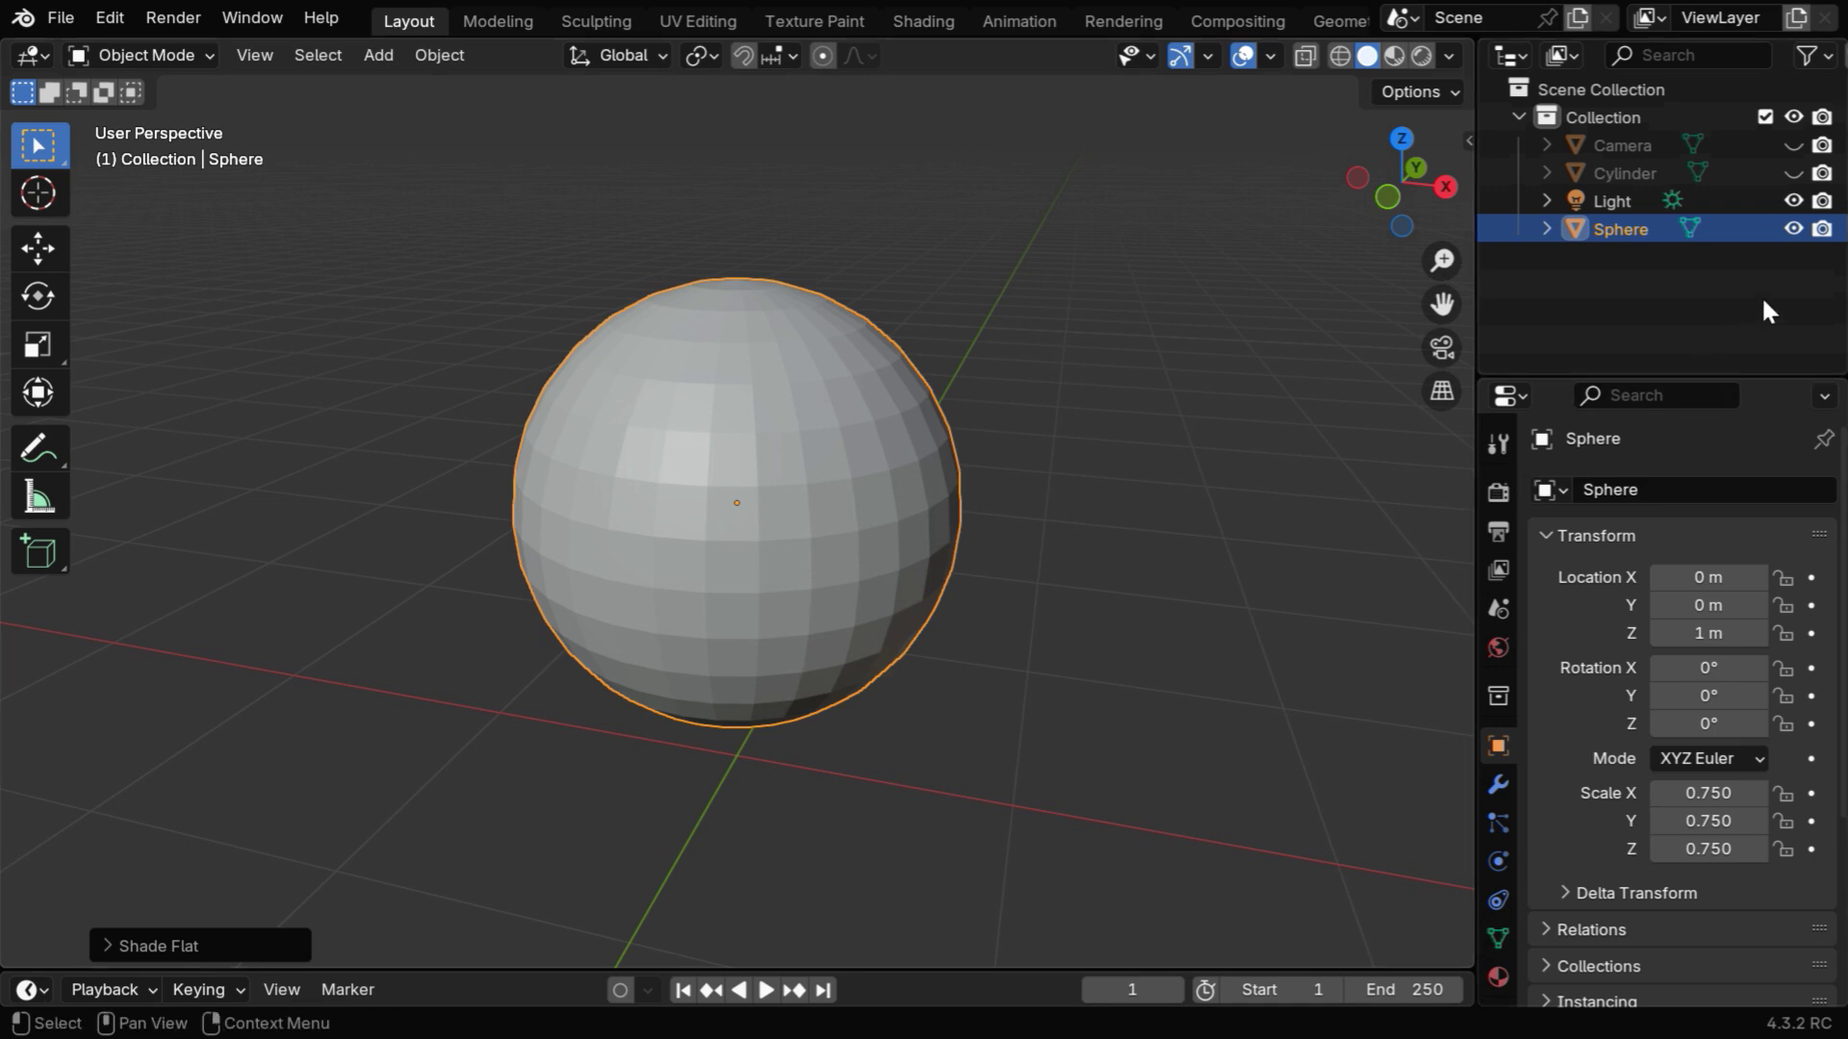
- Hide the sphere, unhide the cylinder, and select and zoom in on it
click(1793, 229)
click(1792, 173)
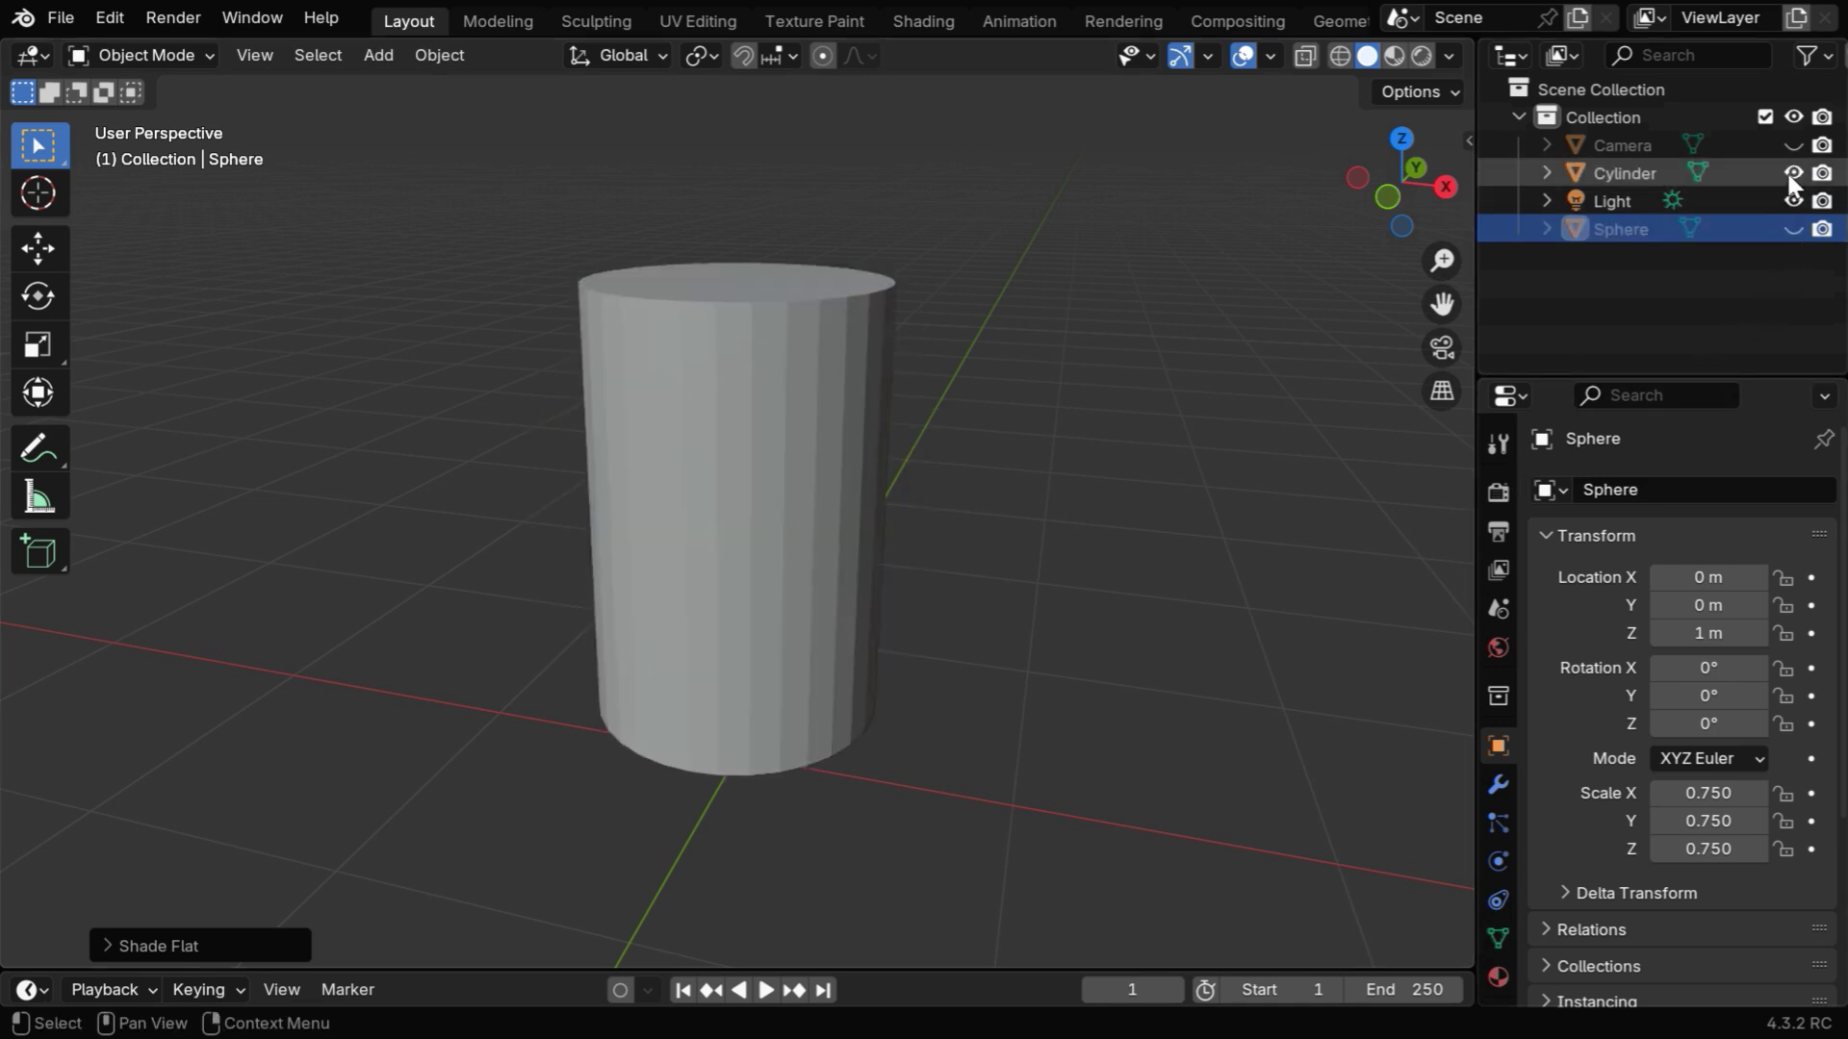
click(757, 637)
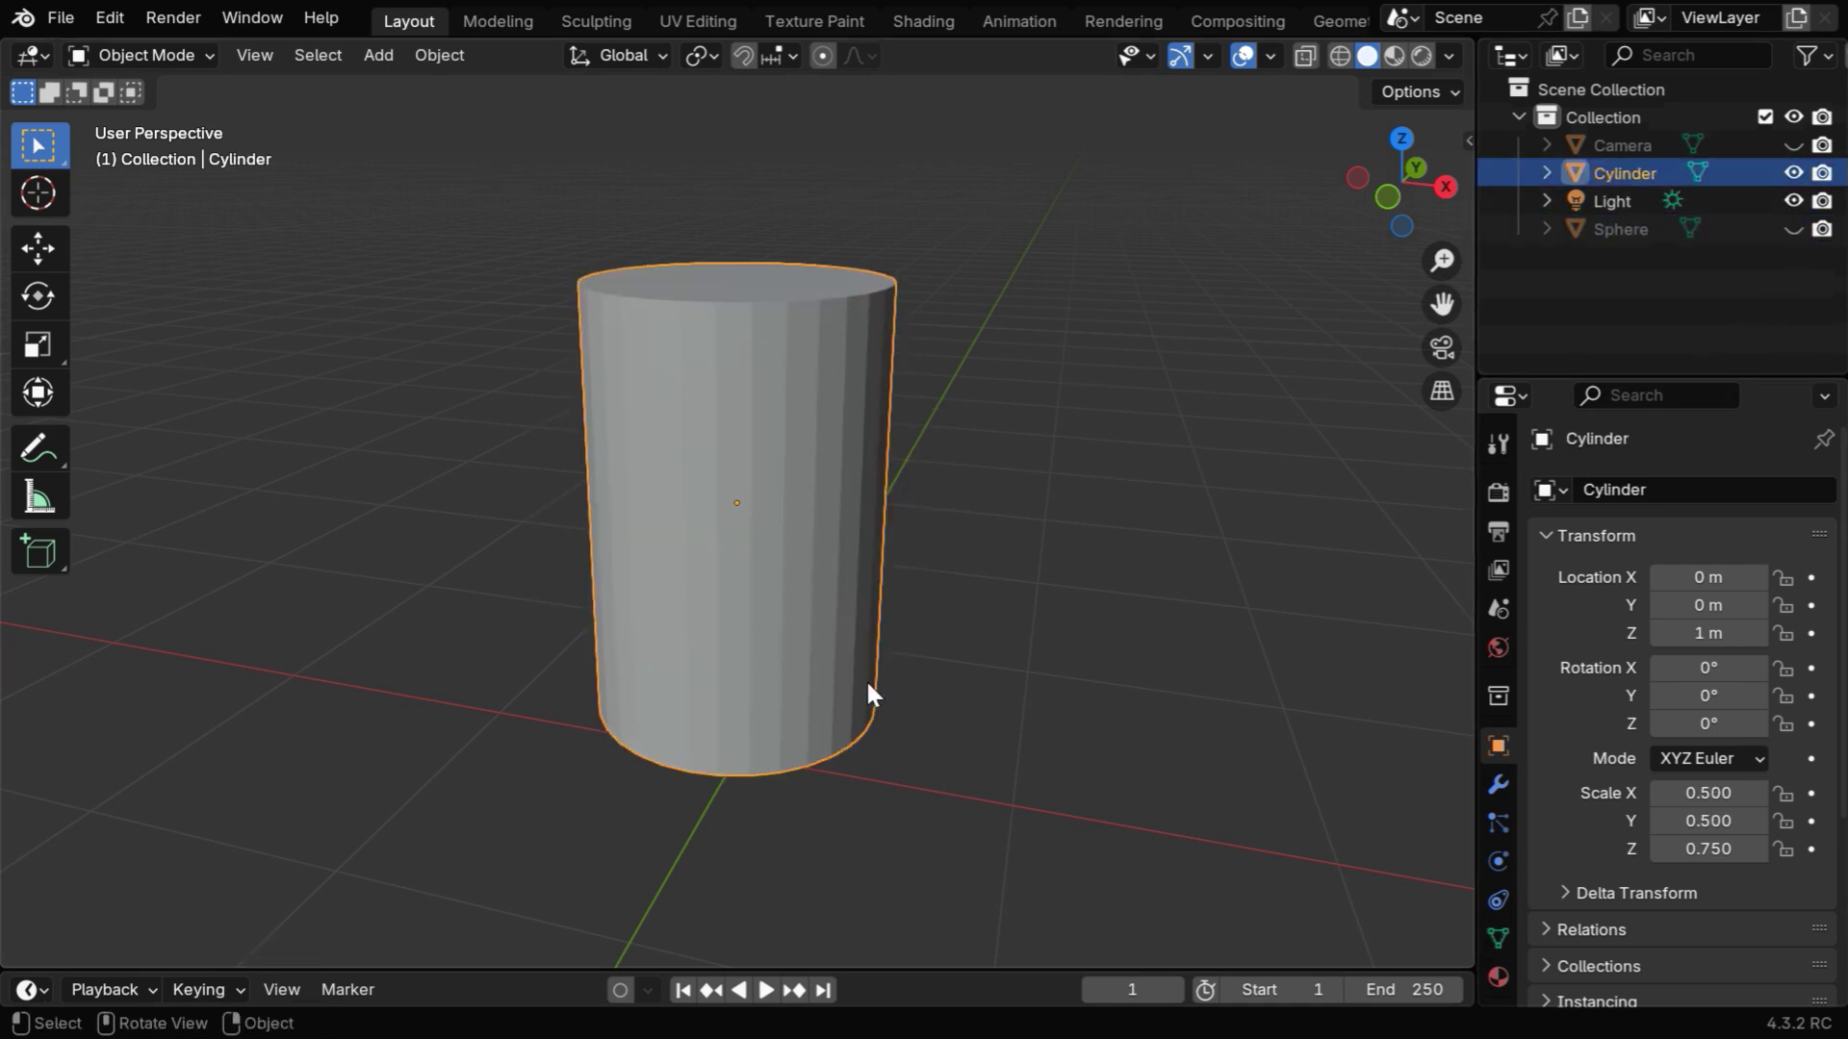
ctrl+middle_drag(864, 679, 862, 635)
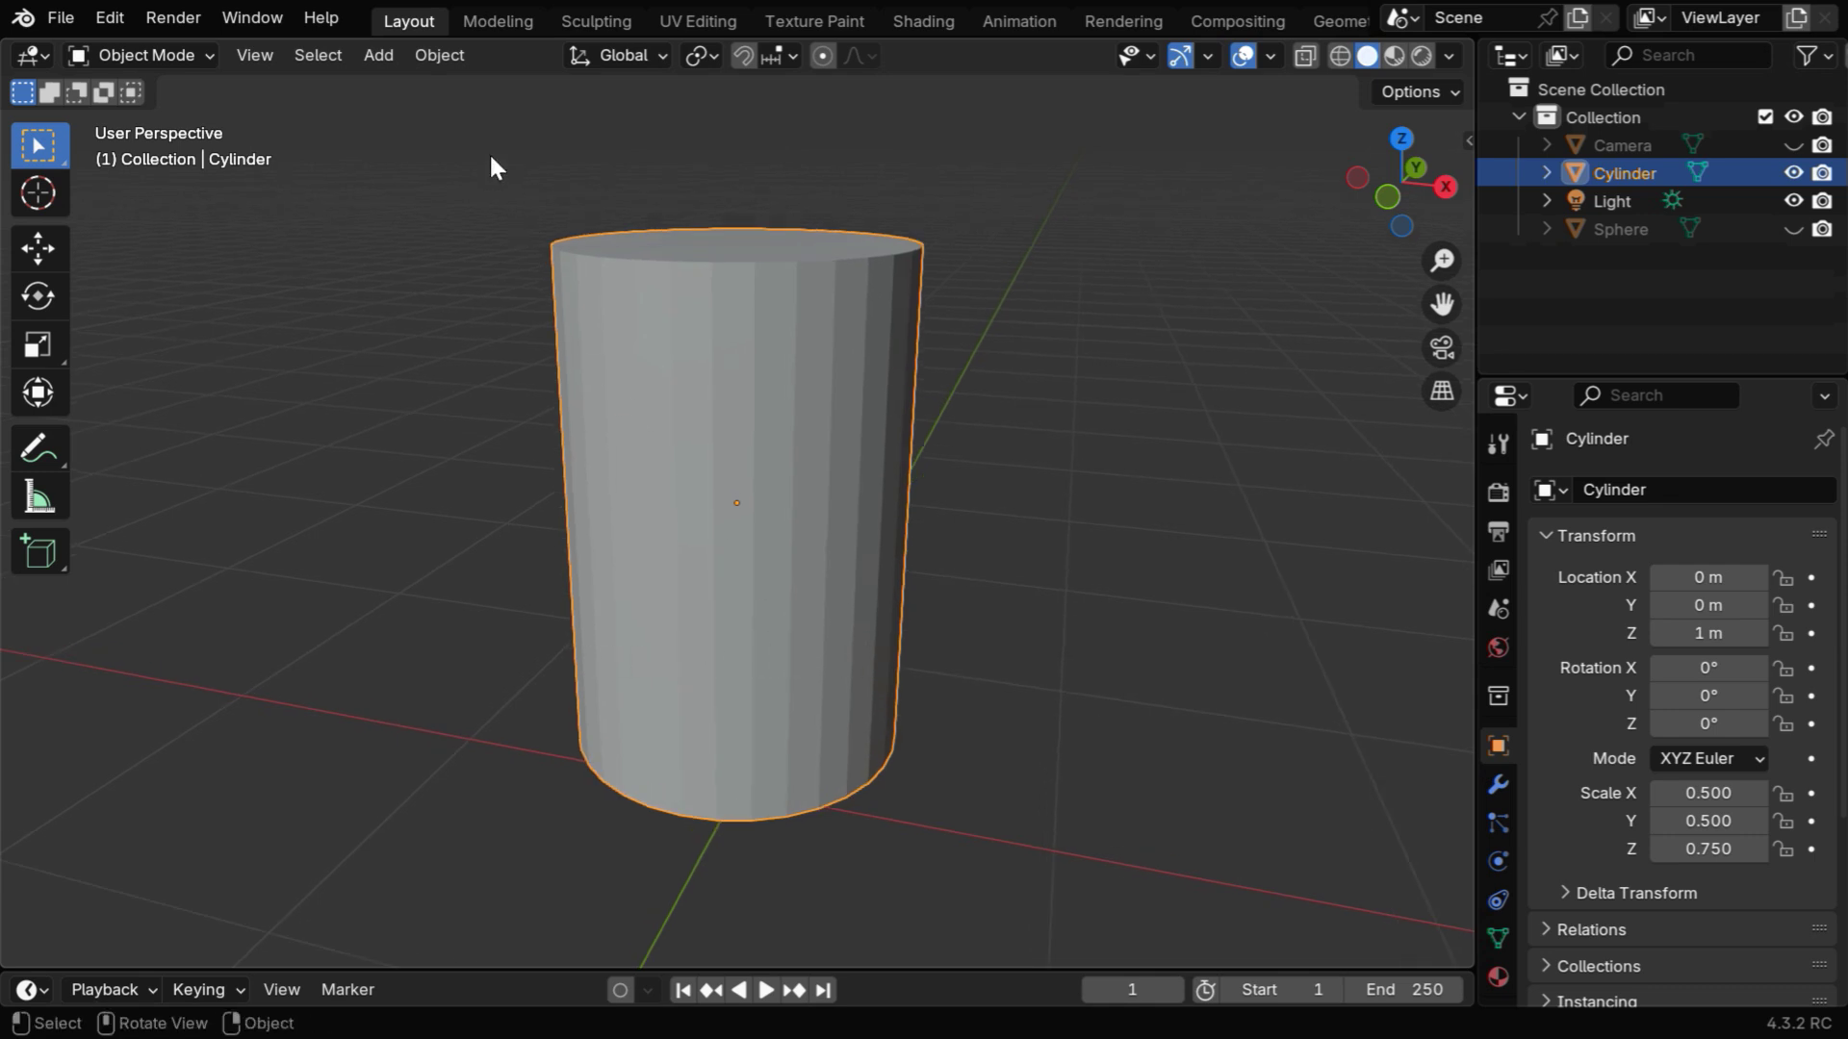
- Try Shade Smooth on the cylinder, view it from below, then revert to Shade Flat
click(438, 56)
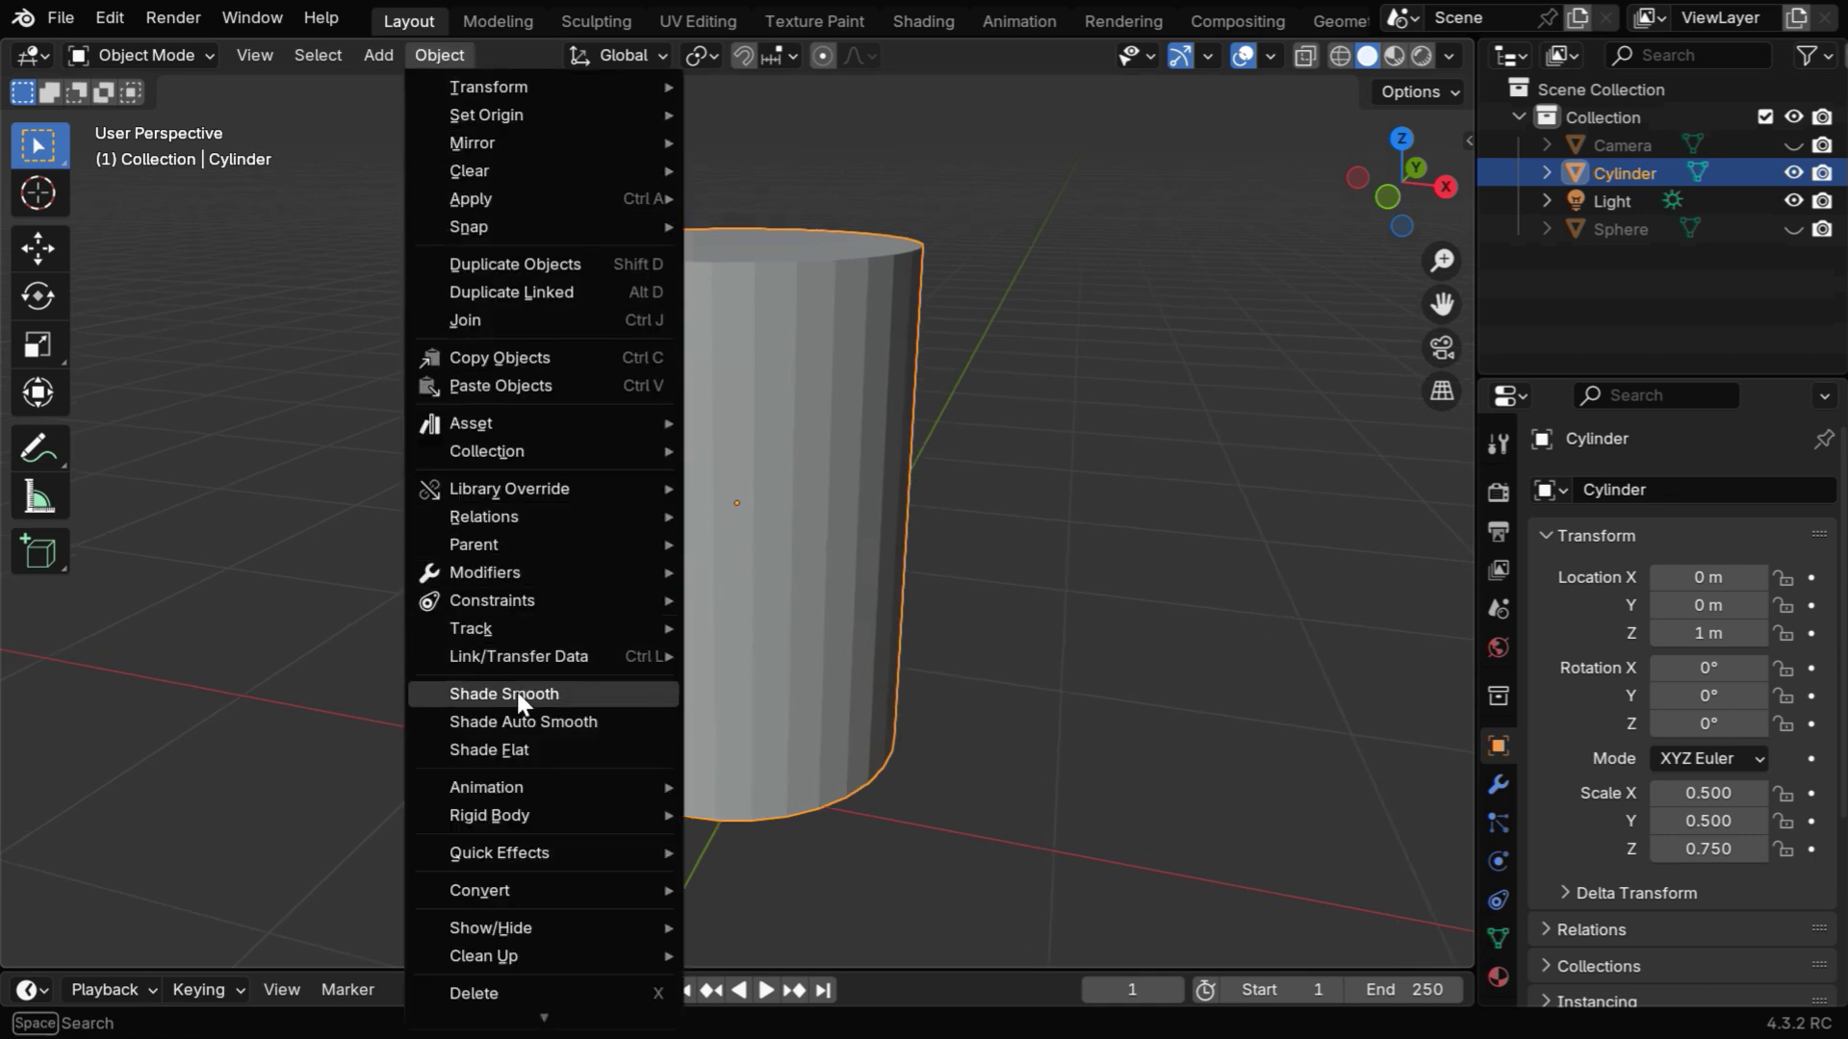
click(594, 705)
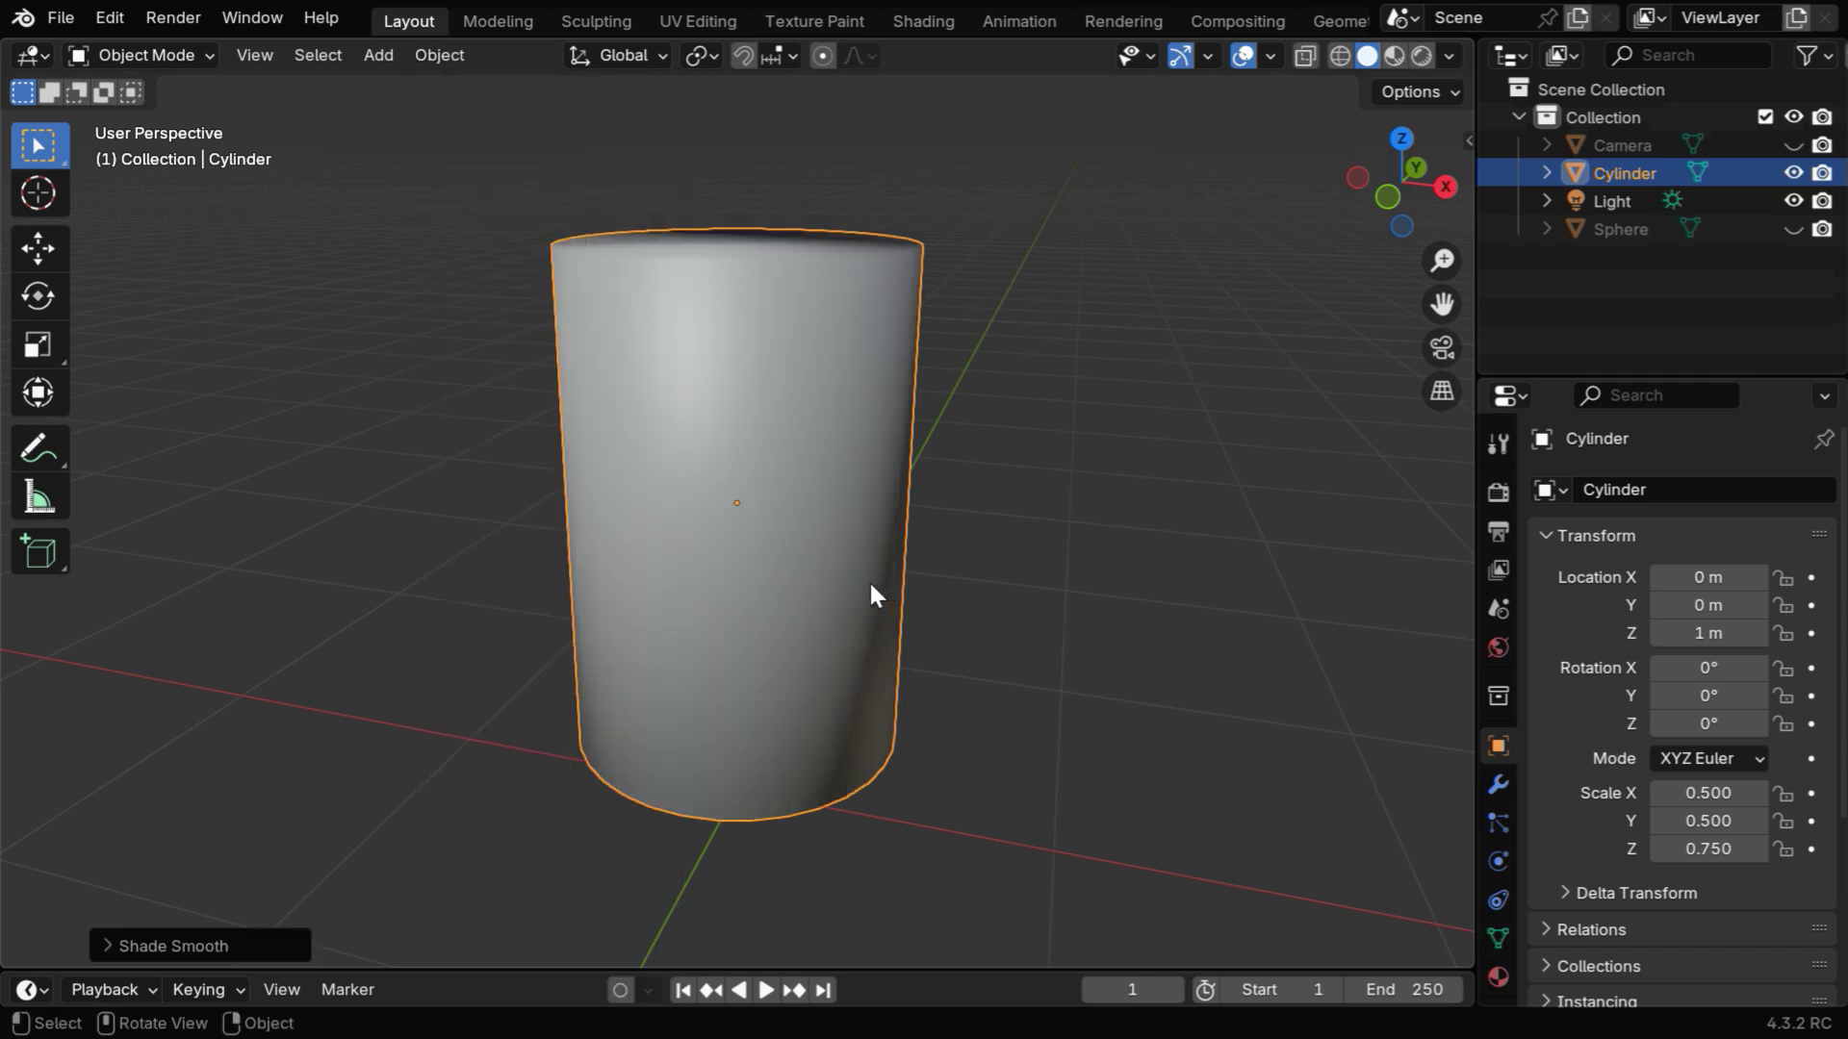
middle_drag(777, 621, 846, 660)
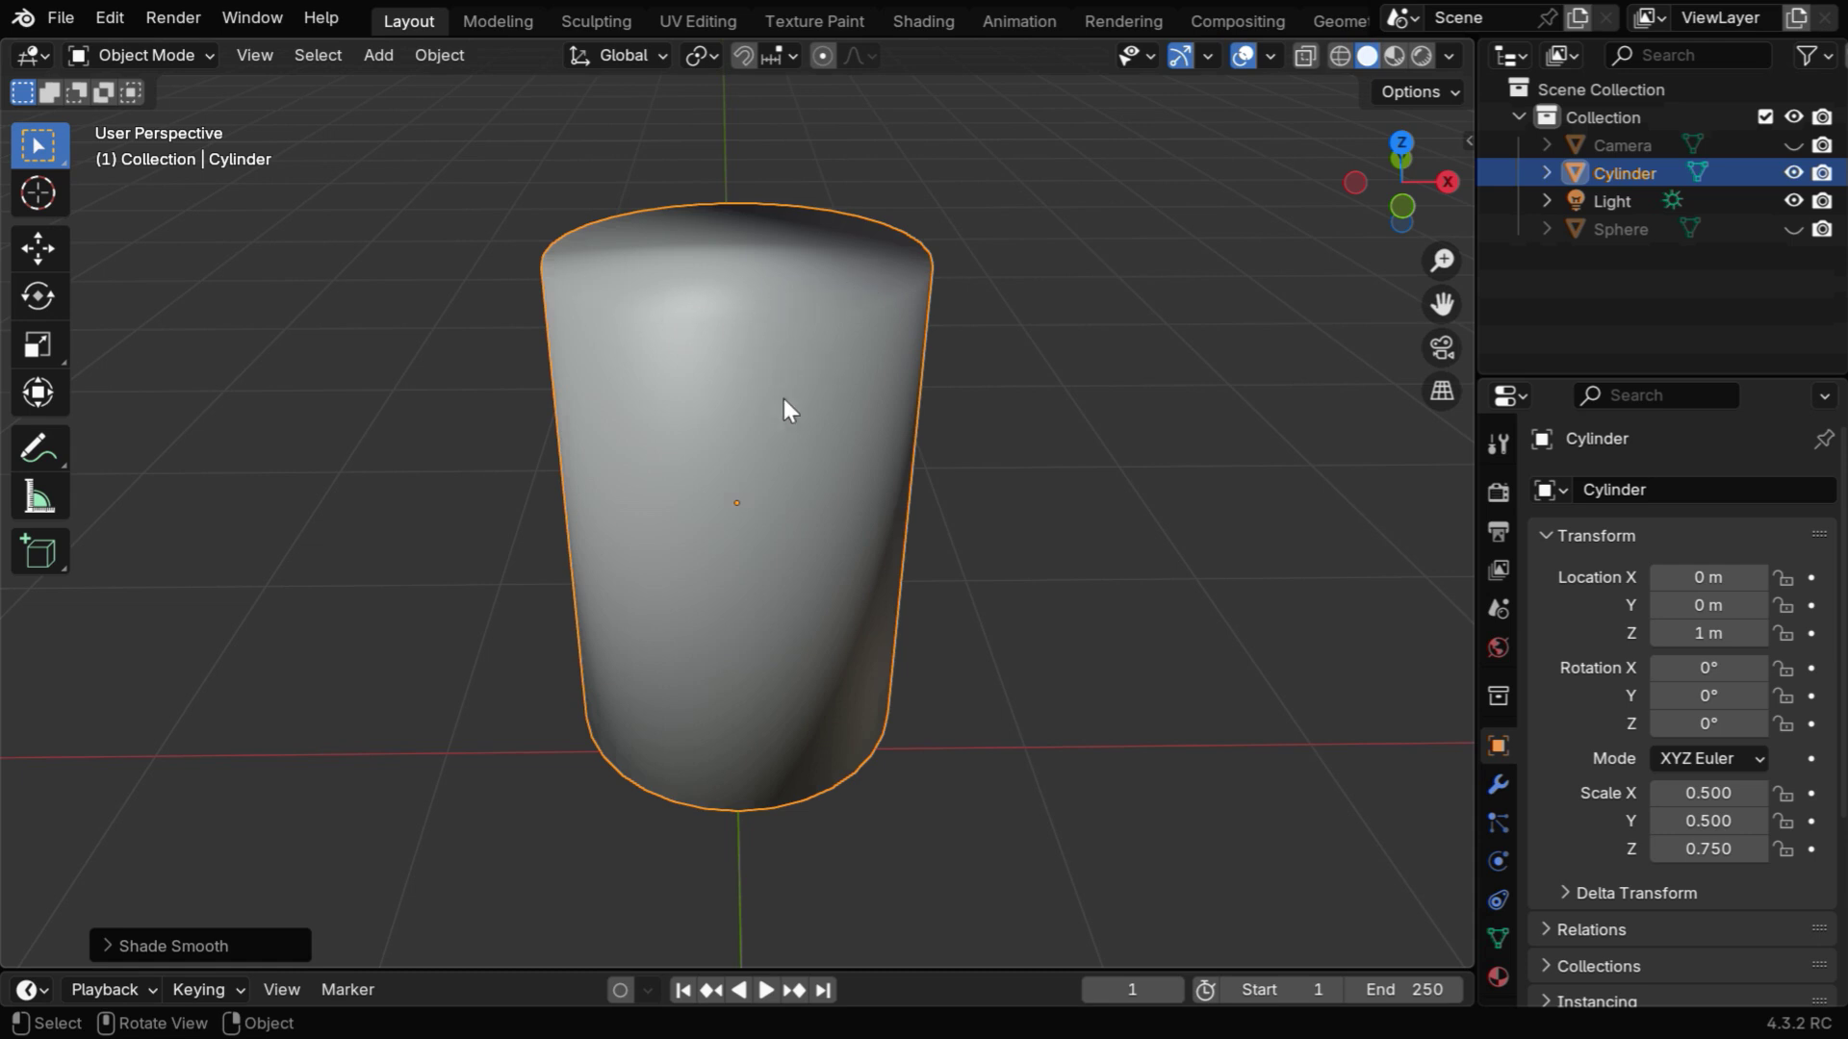
middle_drag(819, 637, 727, 515)
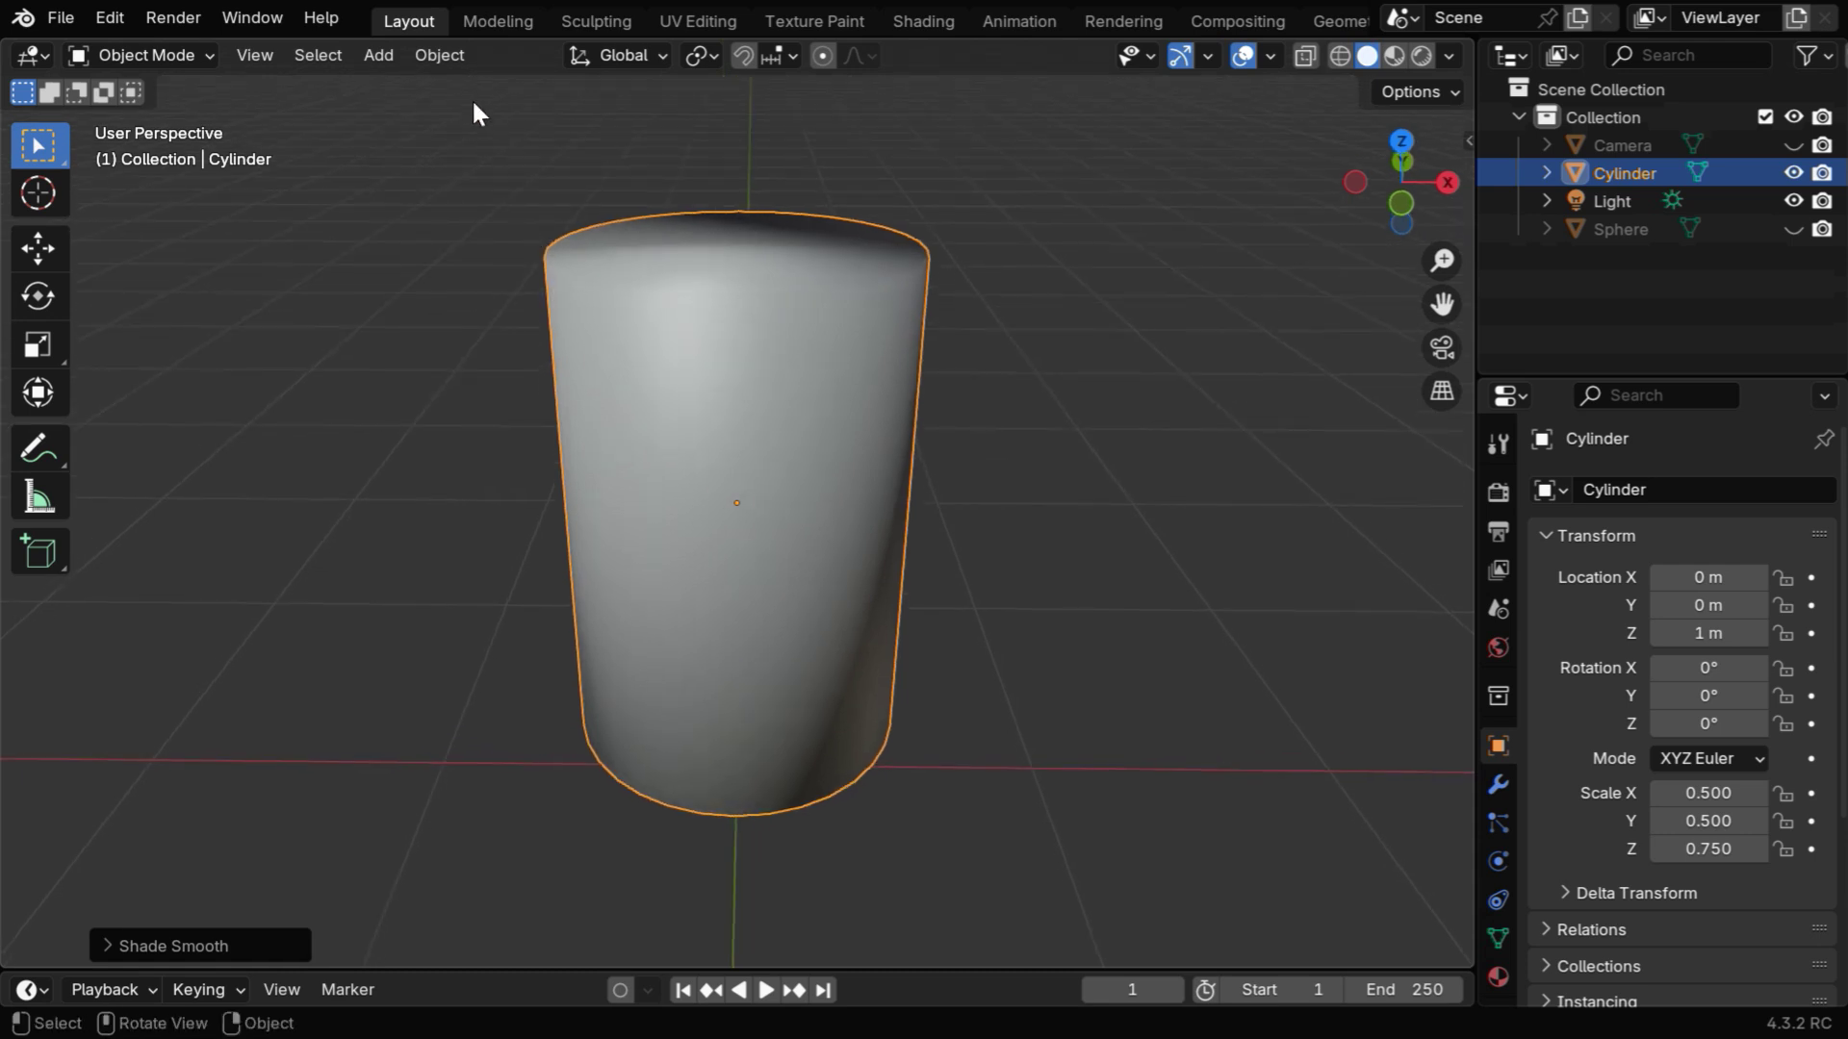
click(448, 55)
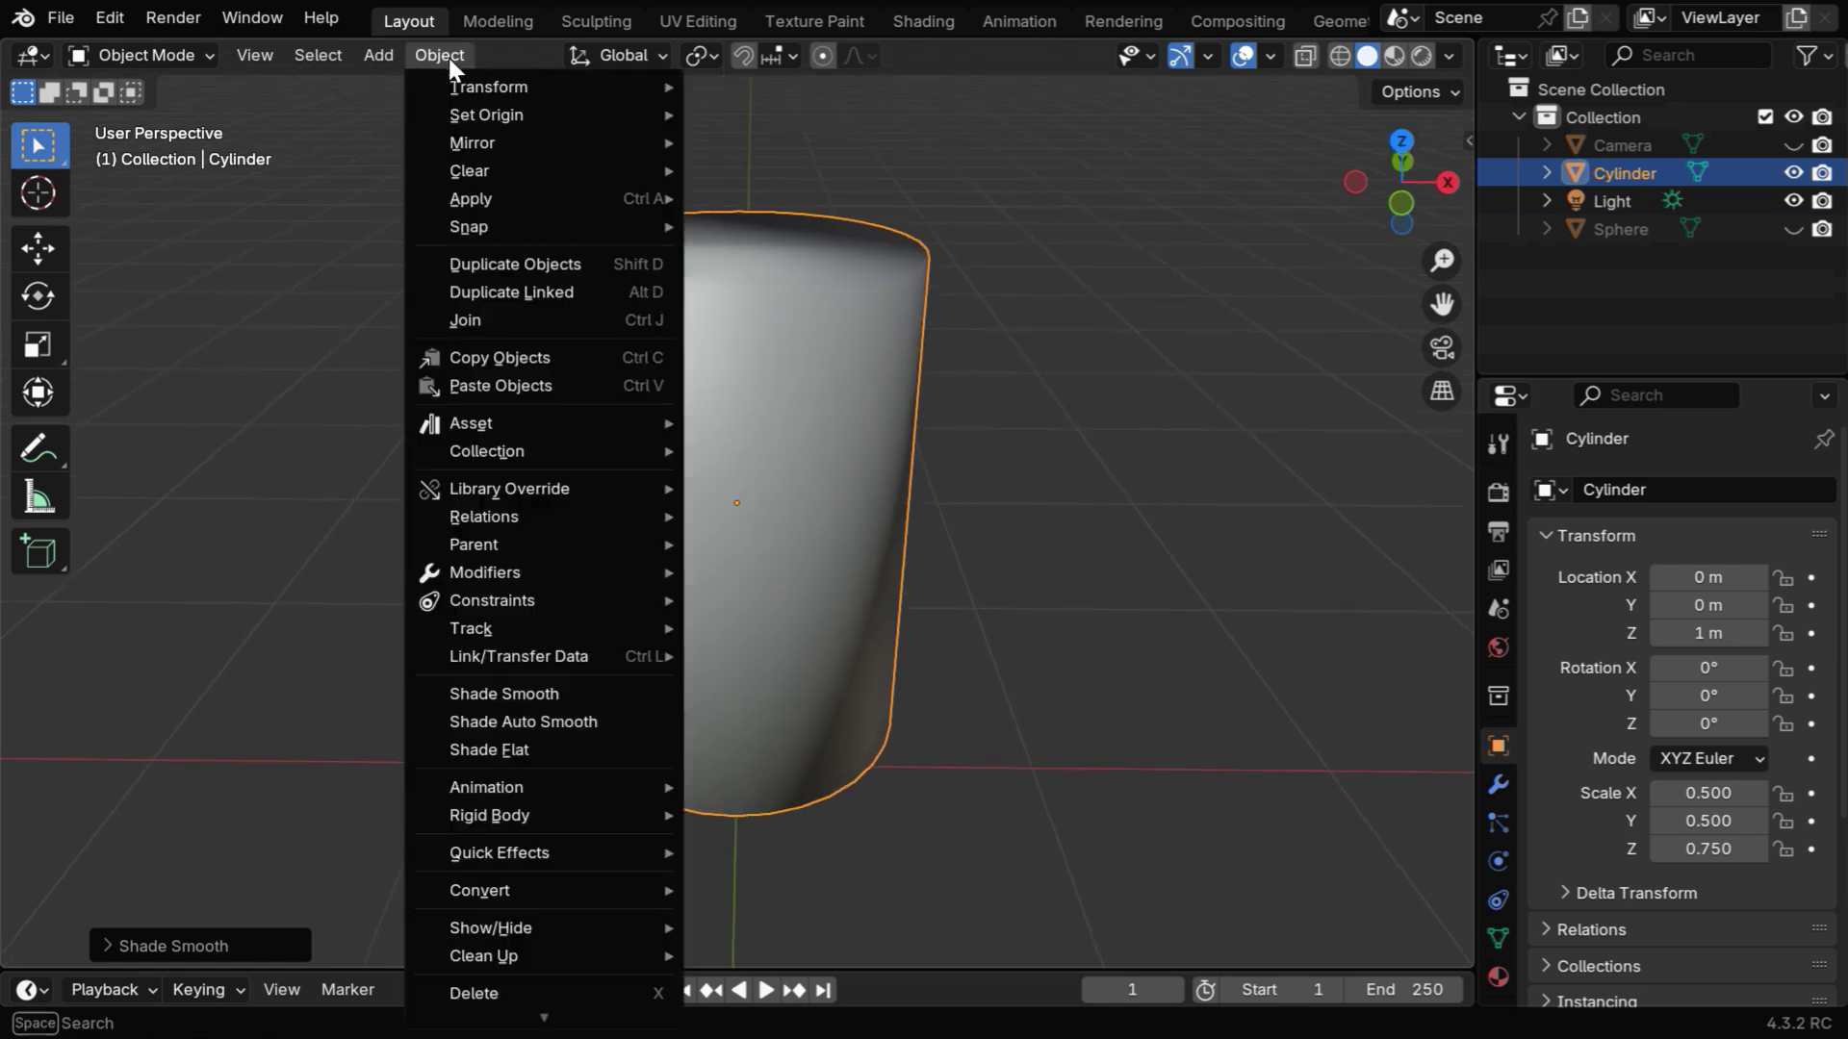
click(556, 750)
- Enter Edit Mode with edge selection and pick edges on the cylinder's top rim
click(204, 55)
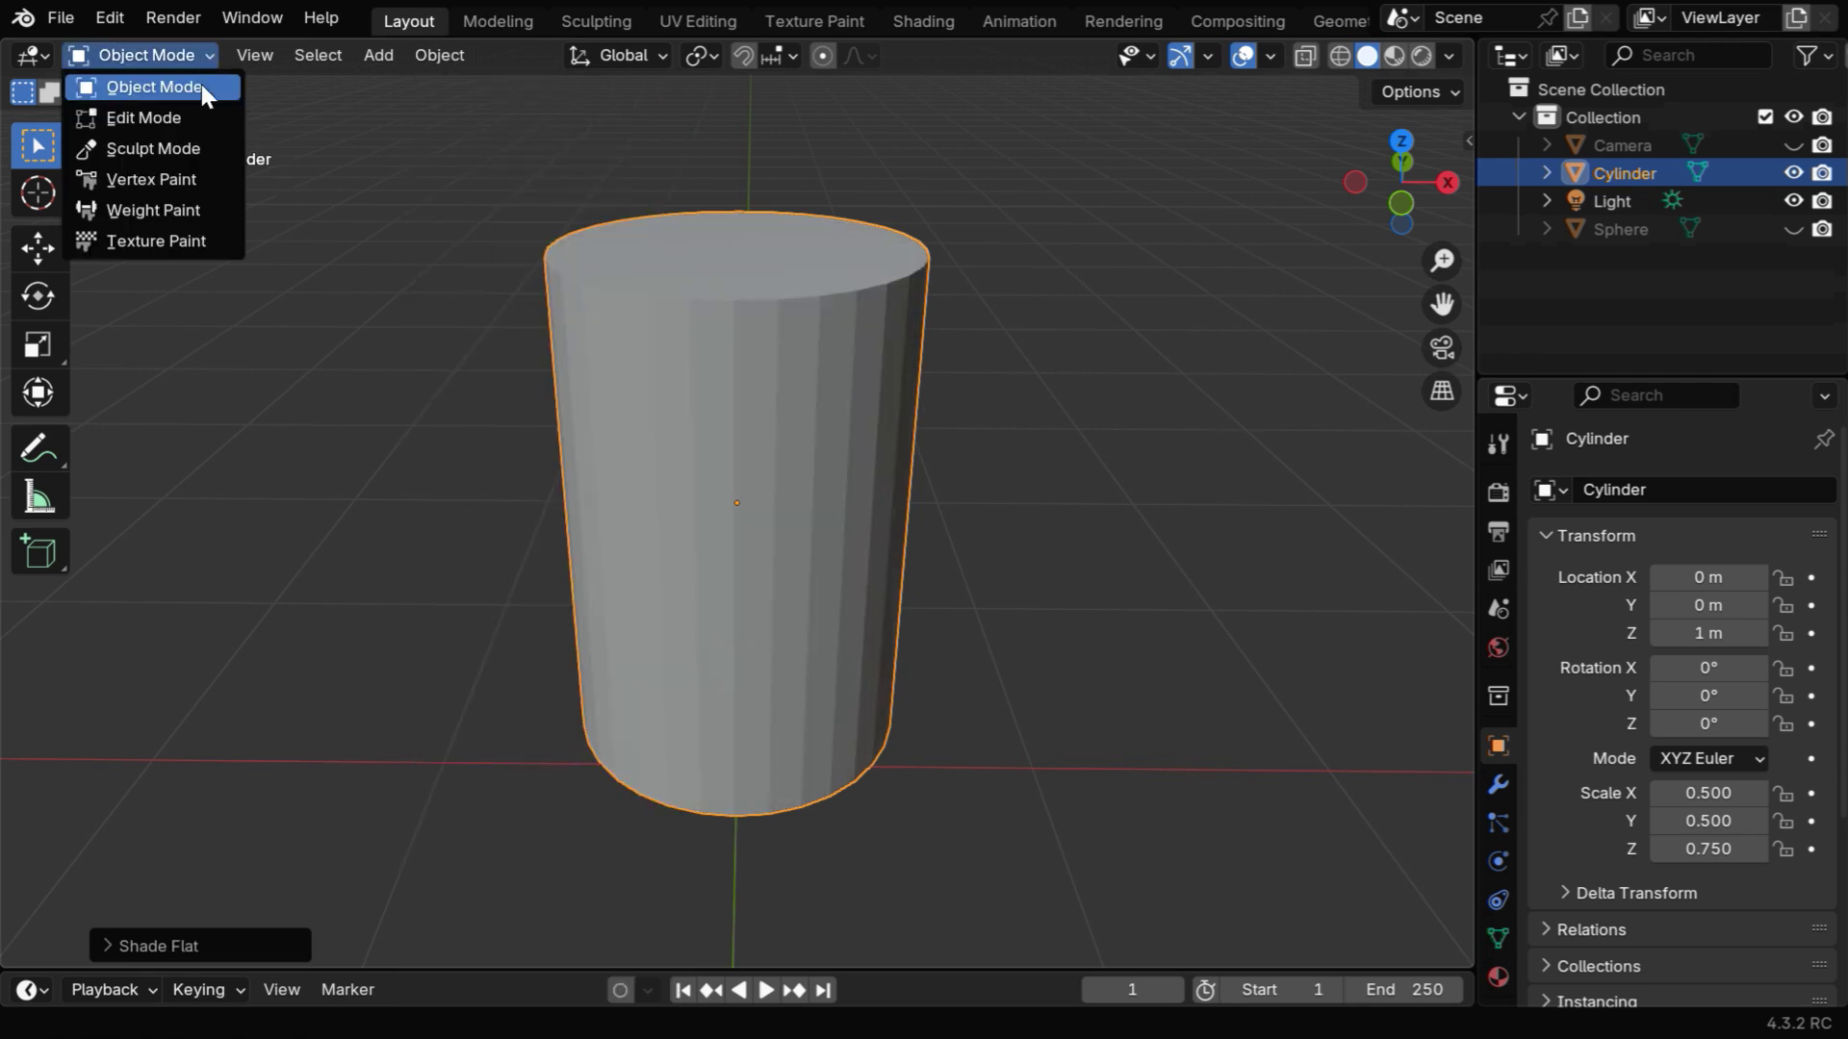
click(200, 117)
click(246, 56)
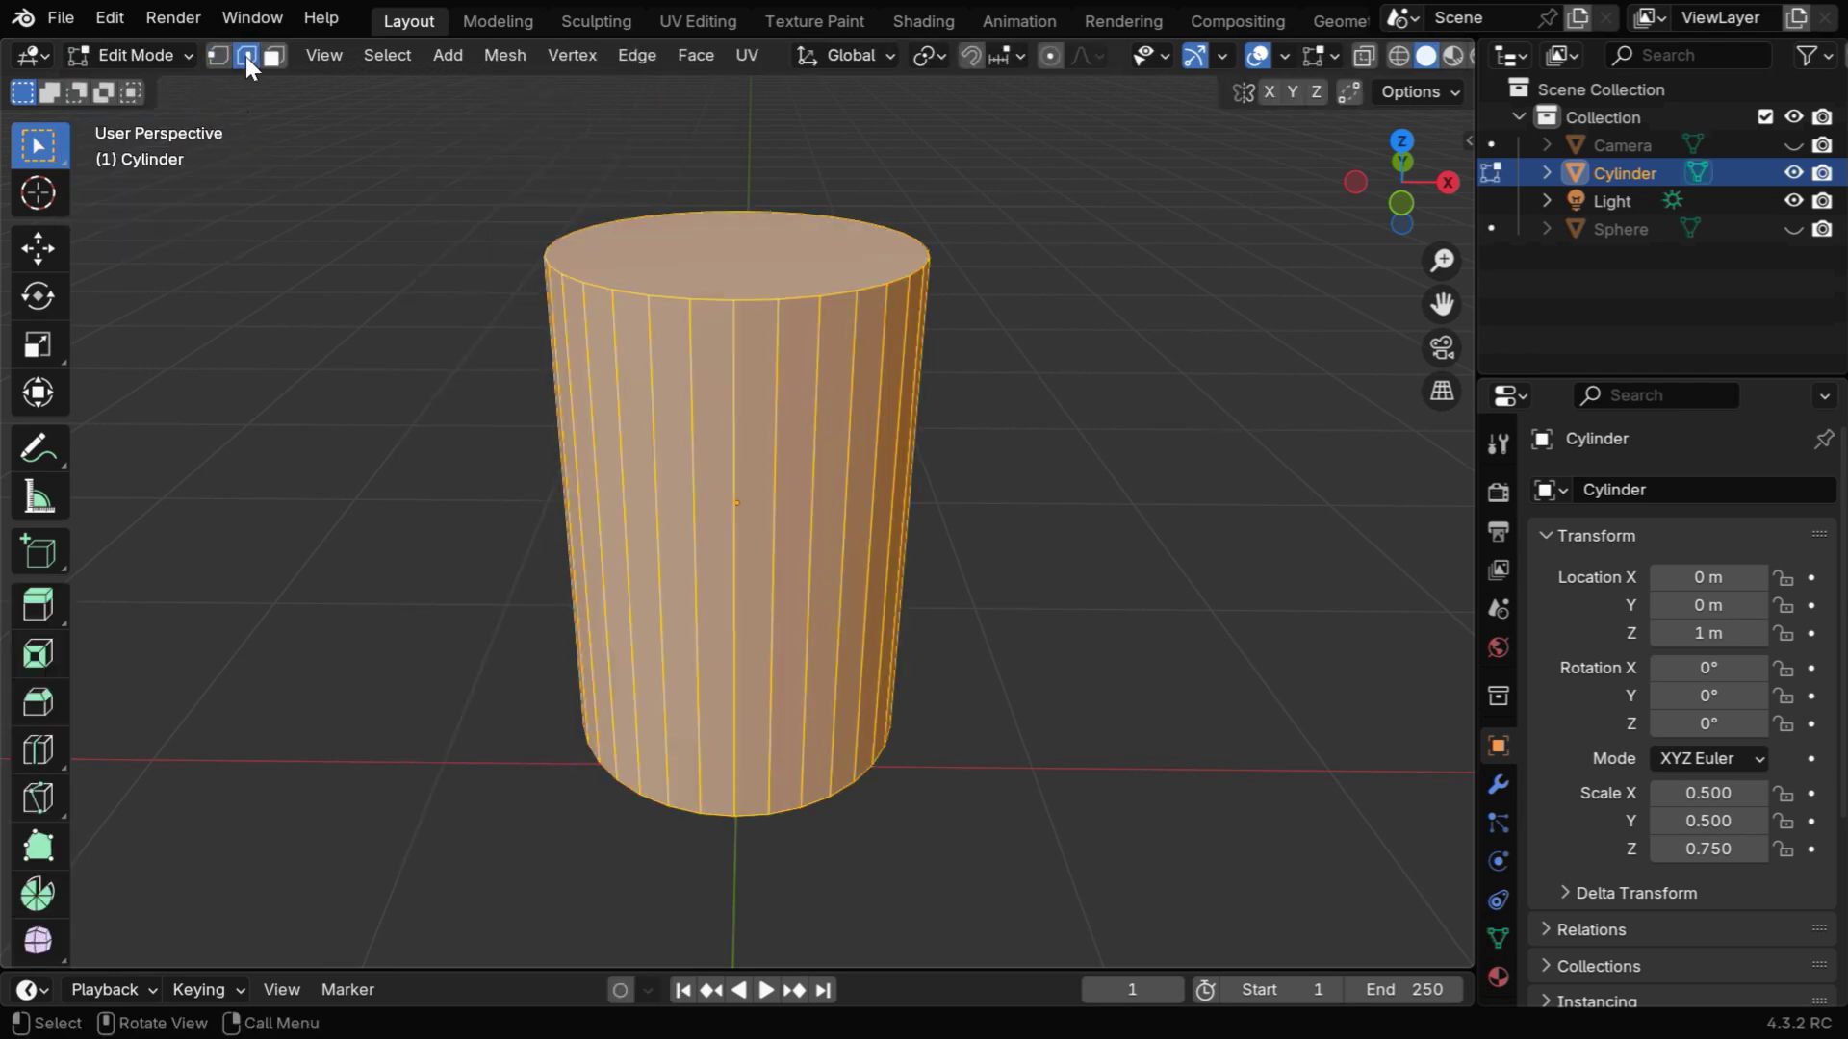
click(476, 336)
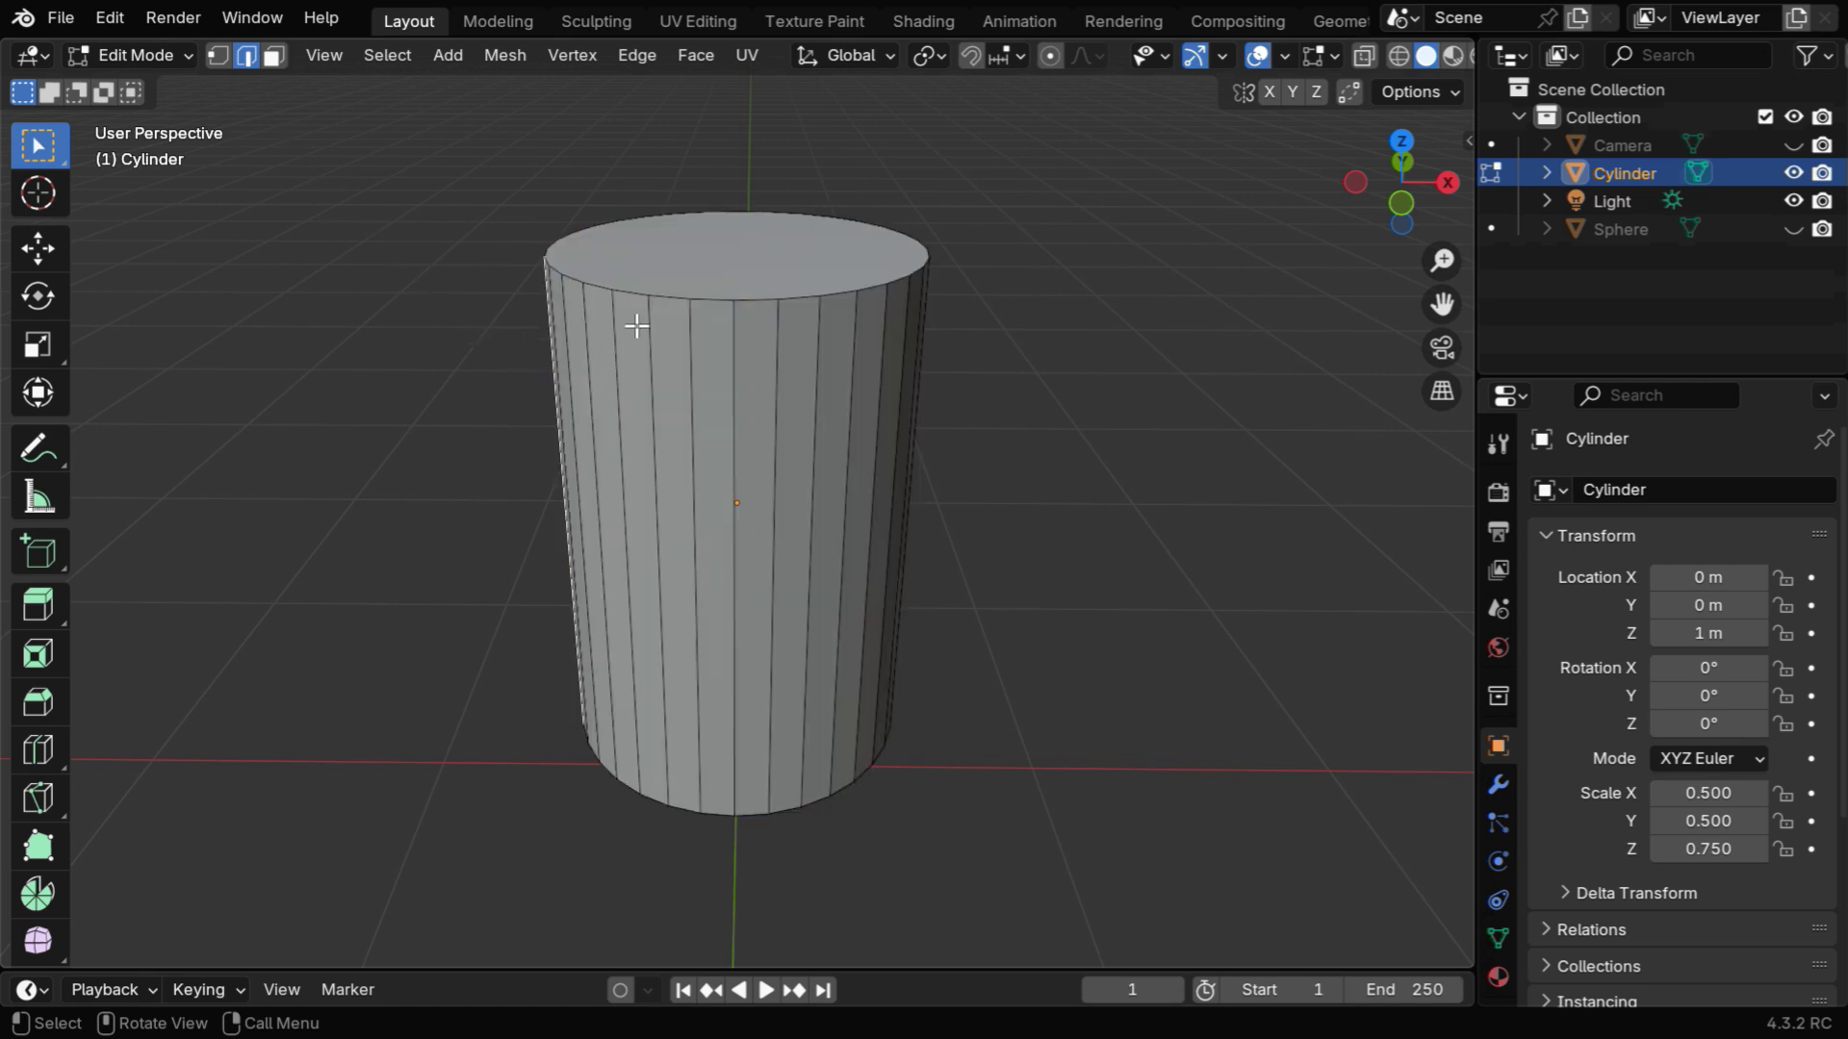
click(671, 293)
shift+click(714, 299)
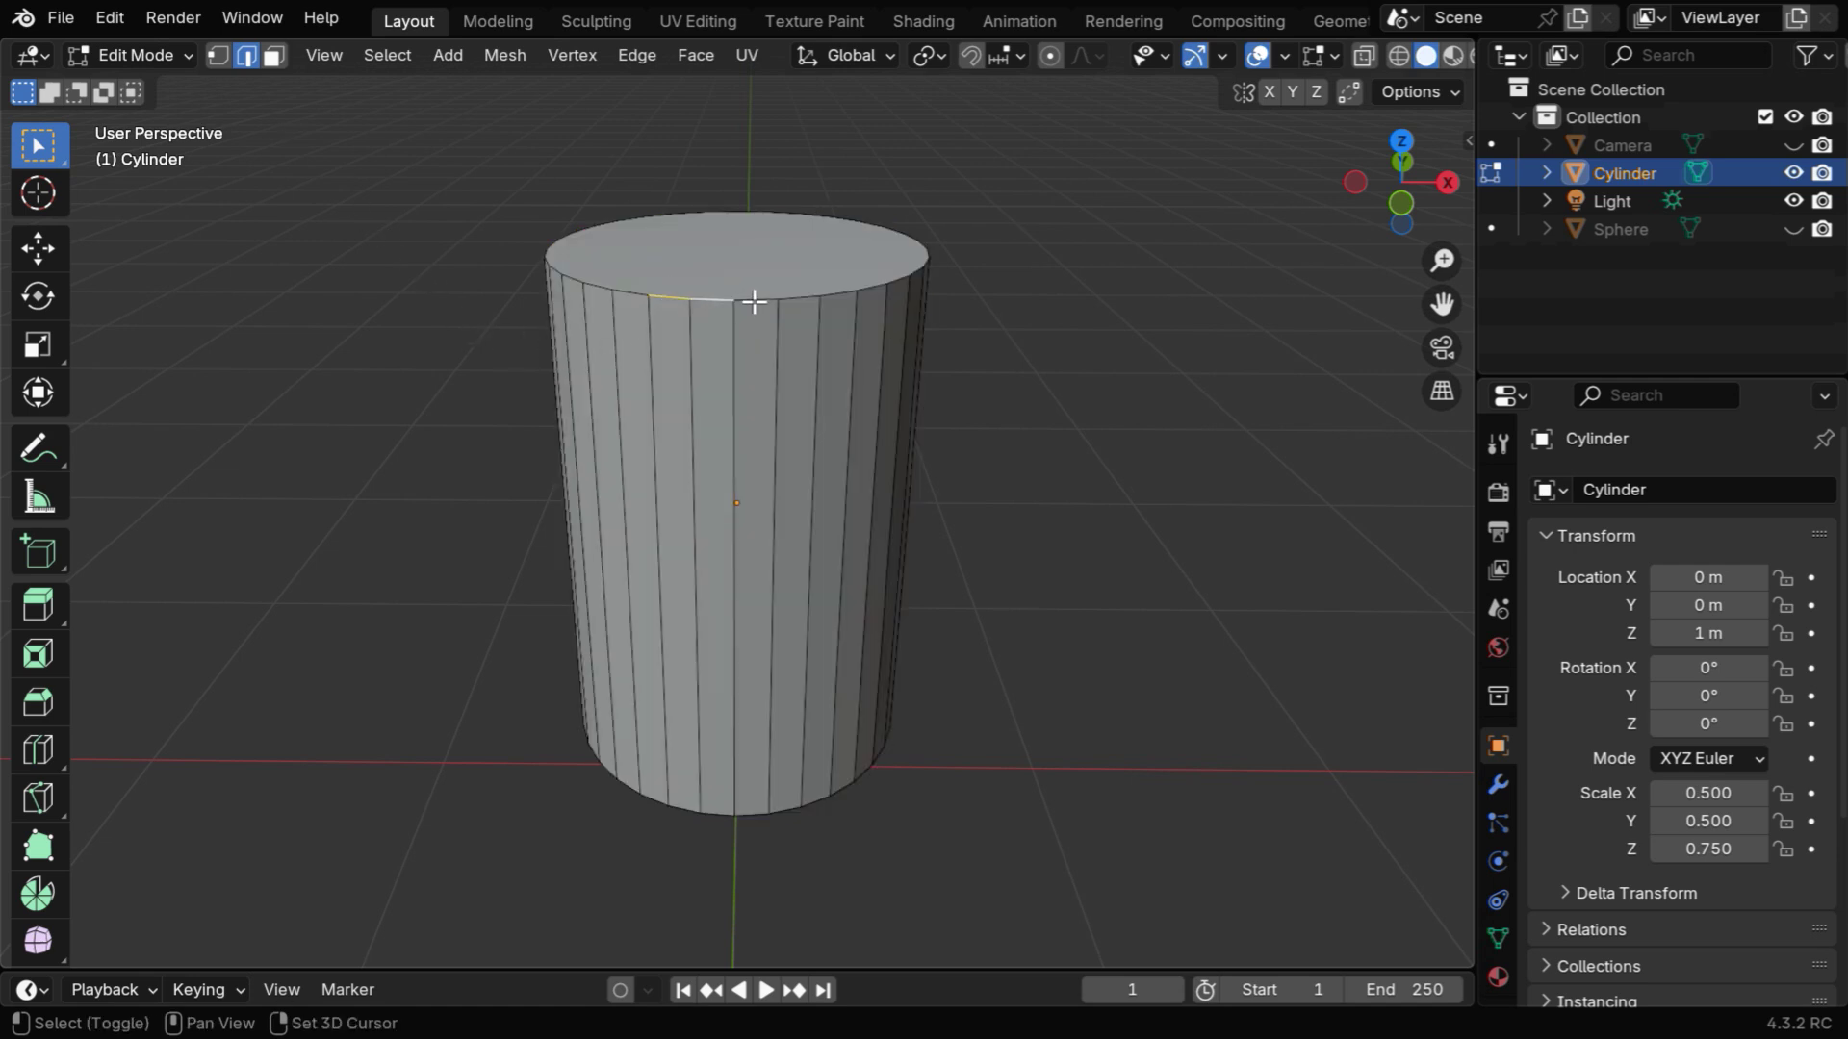
middle_drag(755, 306, 705, 400)
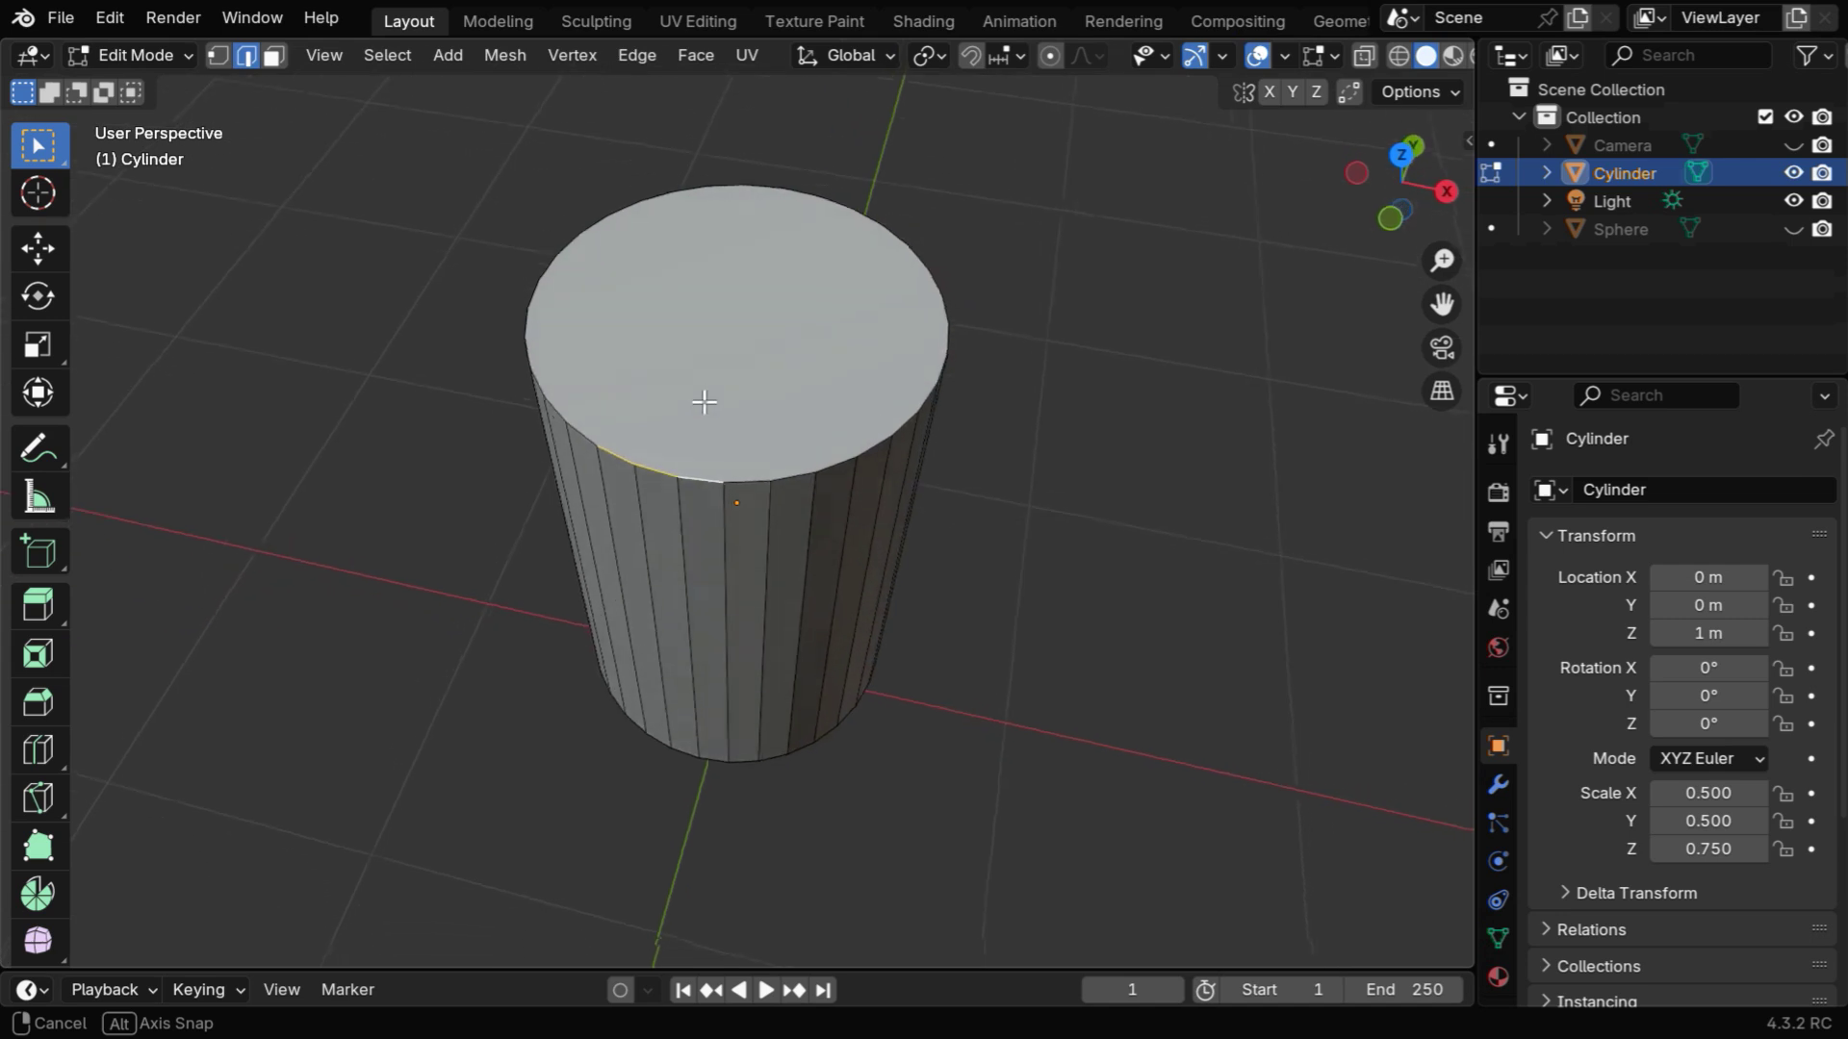
- Select the top face's rim edge loop and mark it sharp
click(276, 64)
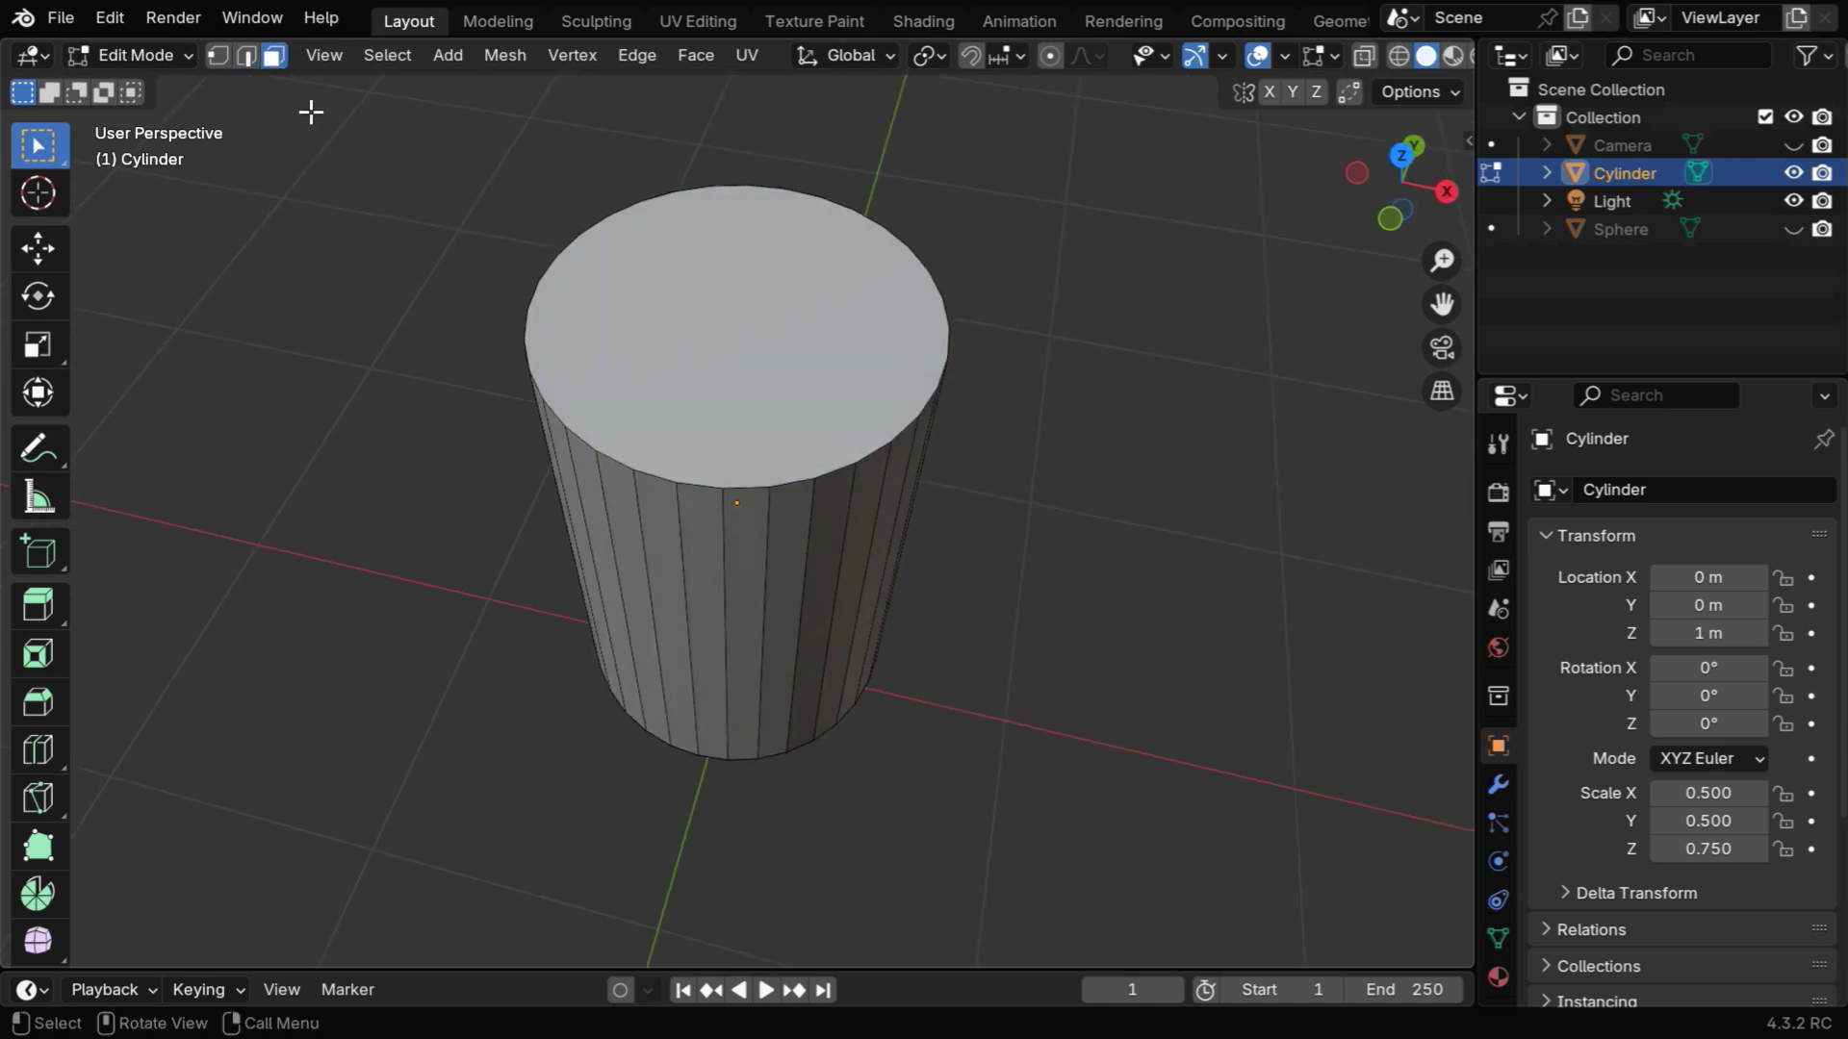
click(683, 322)
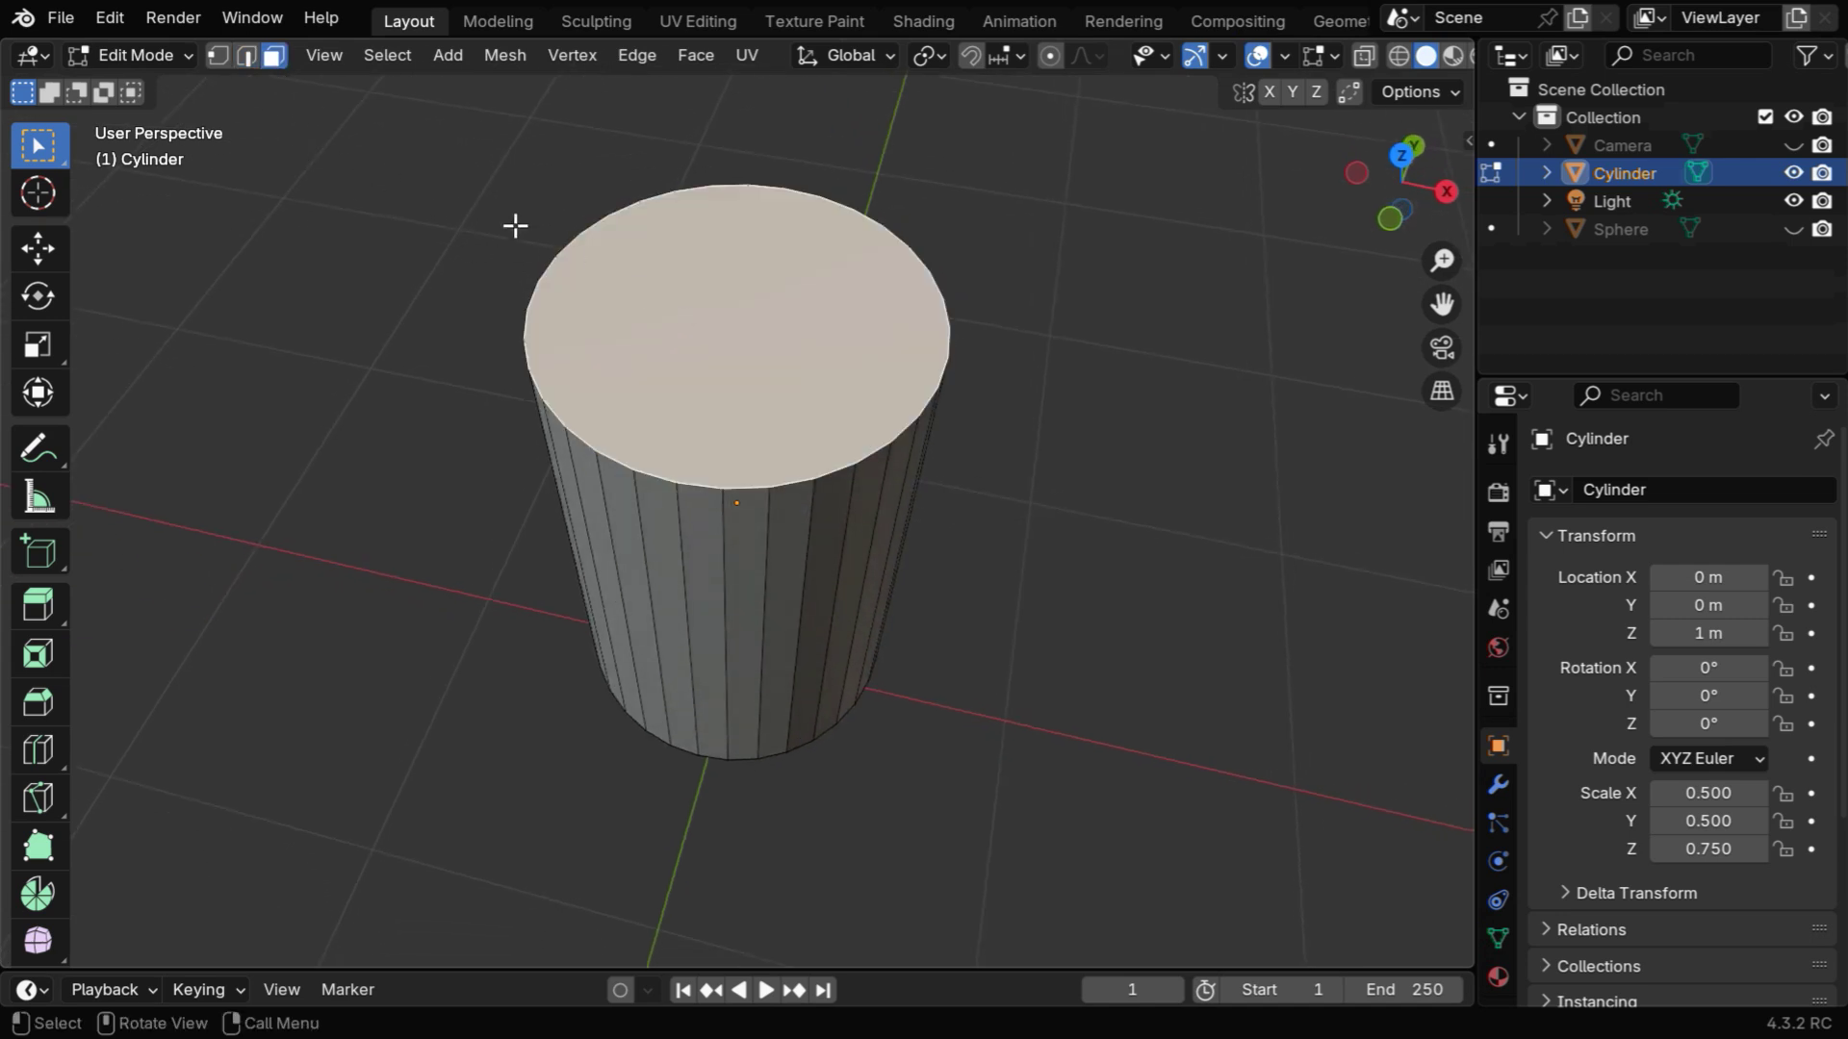
click(247, 60)
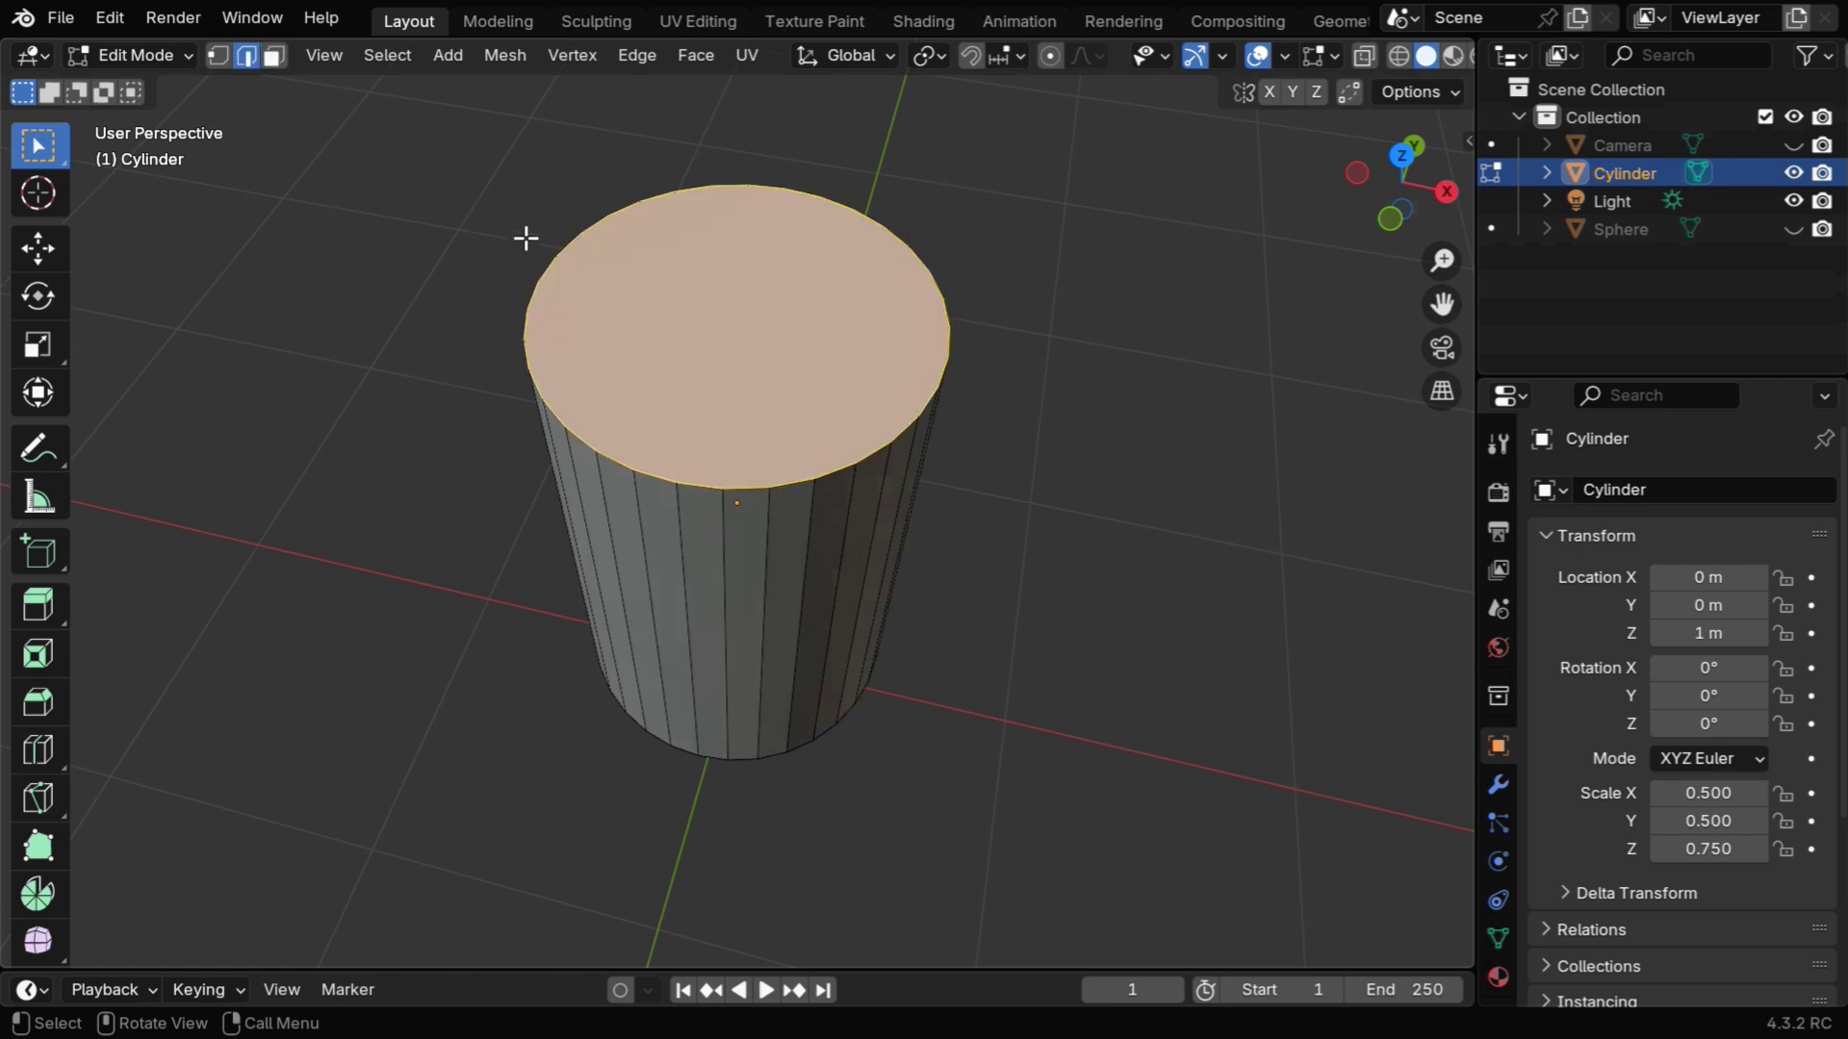
click(637, 56)
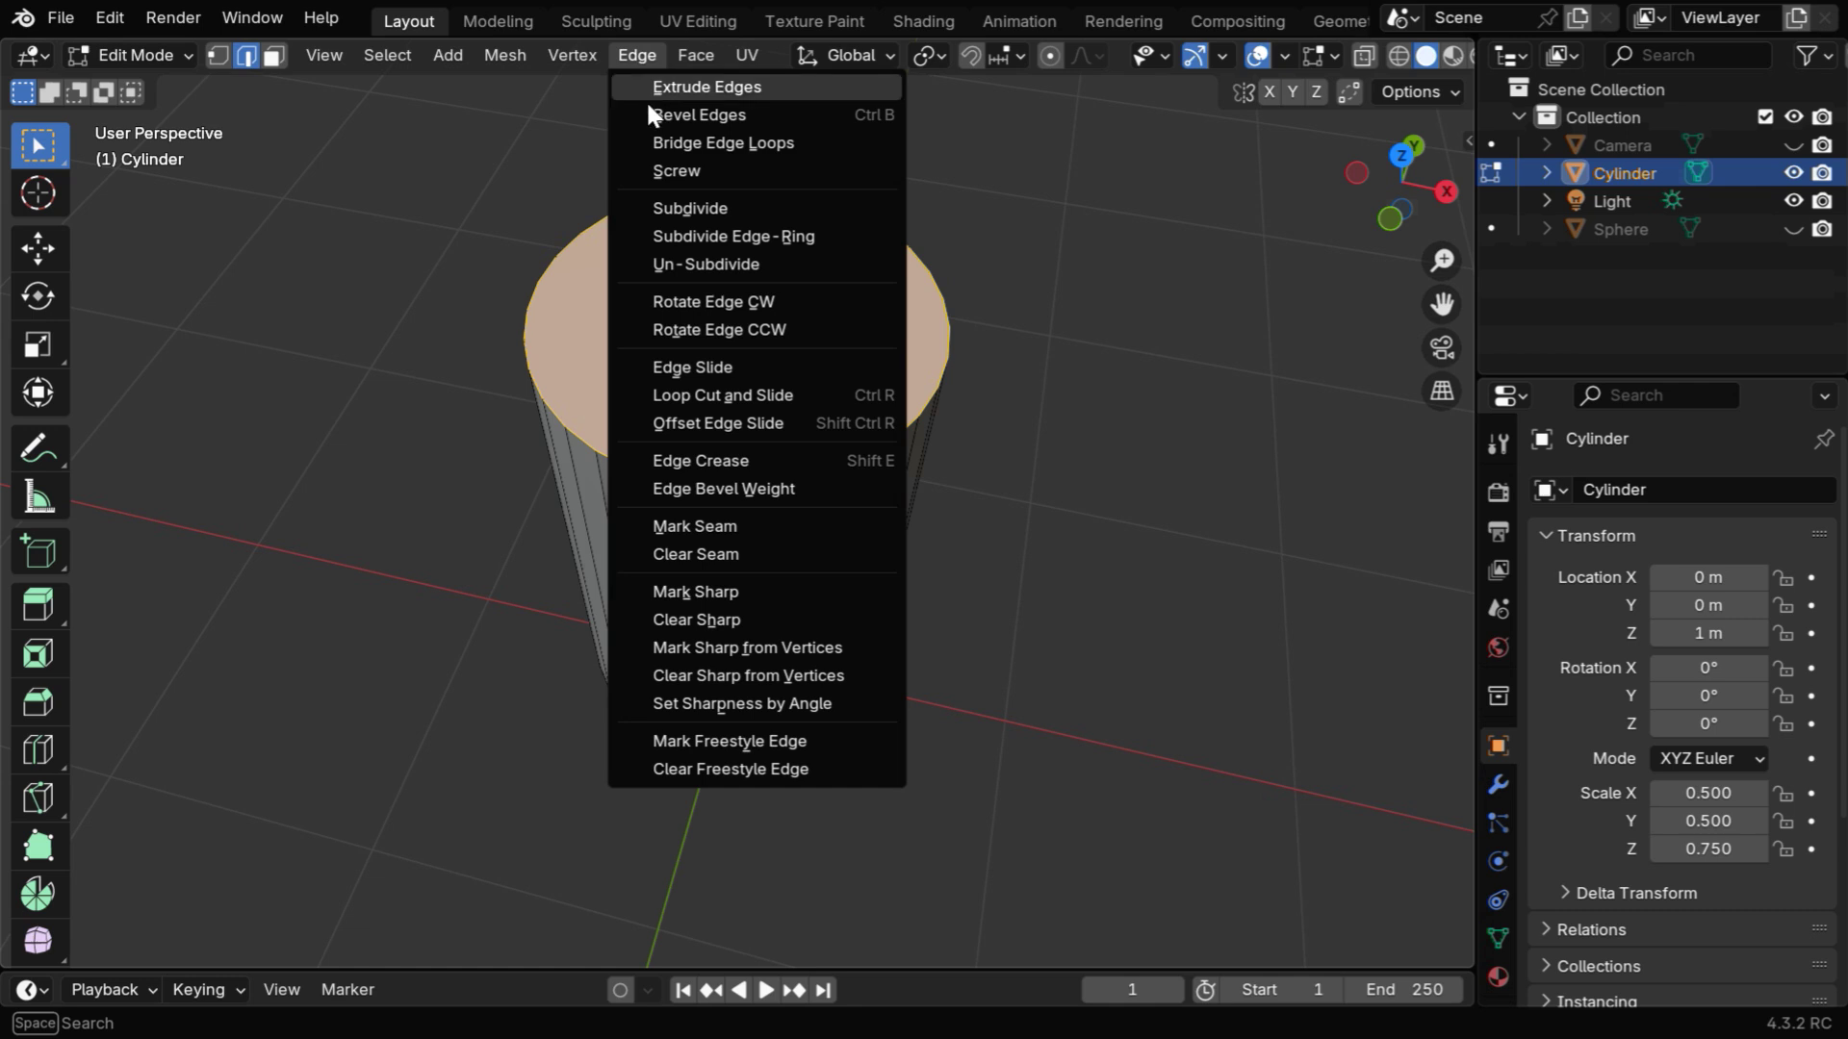
click(741, 592)
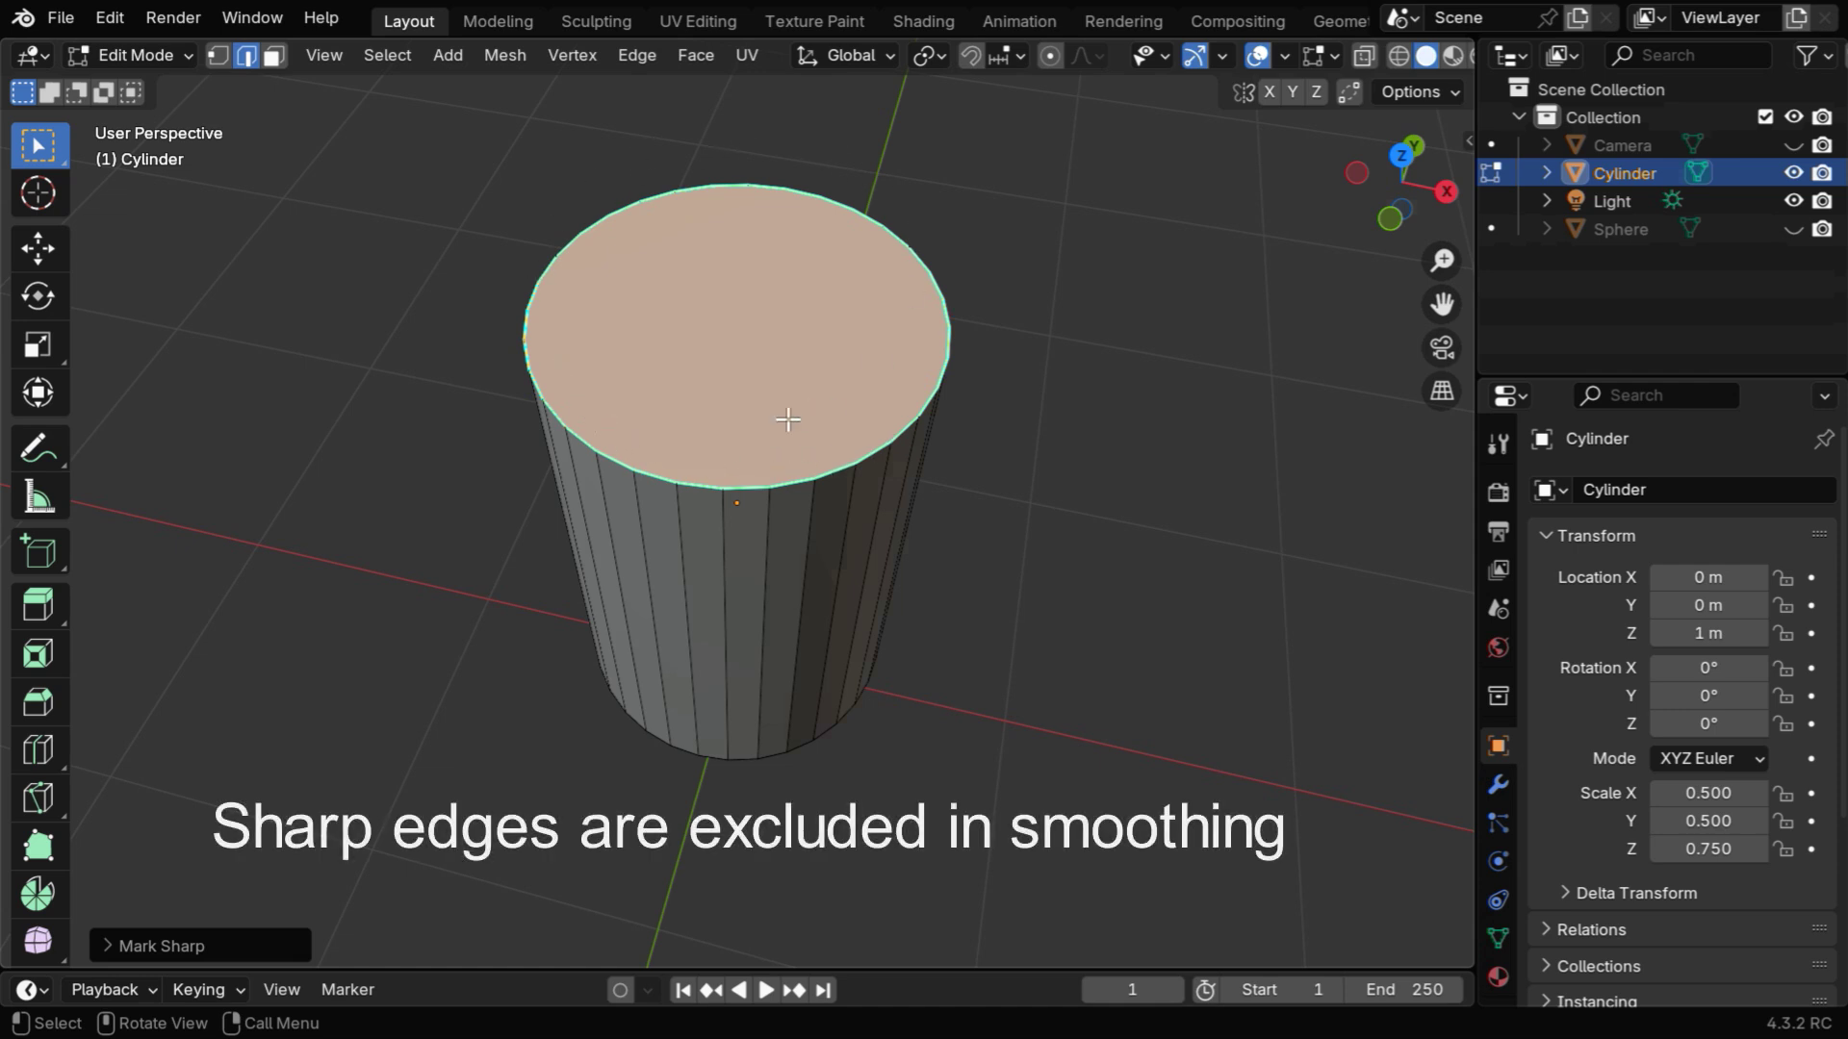
- Return the cylinder to Object Mode and shade it smooth, inspecting the sides and crisp rim
click(175, 55)
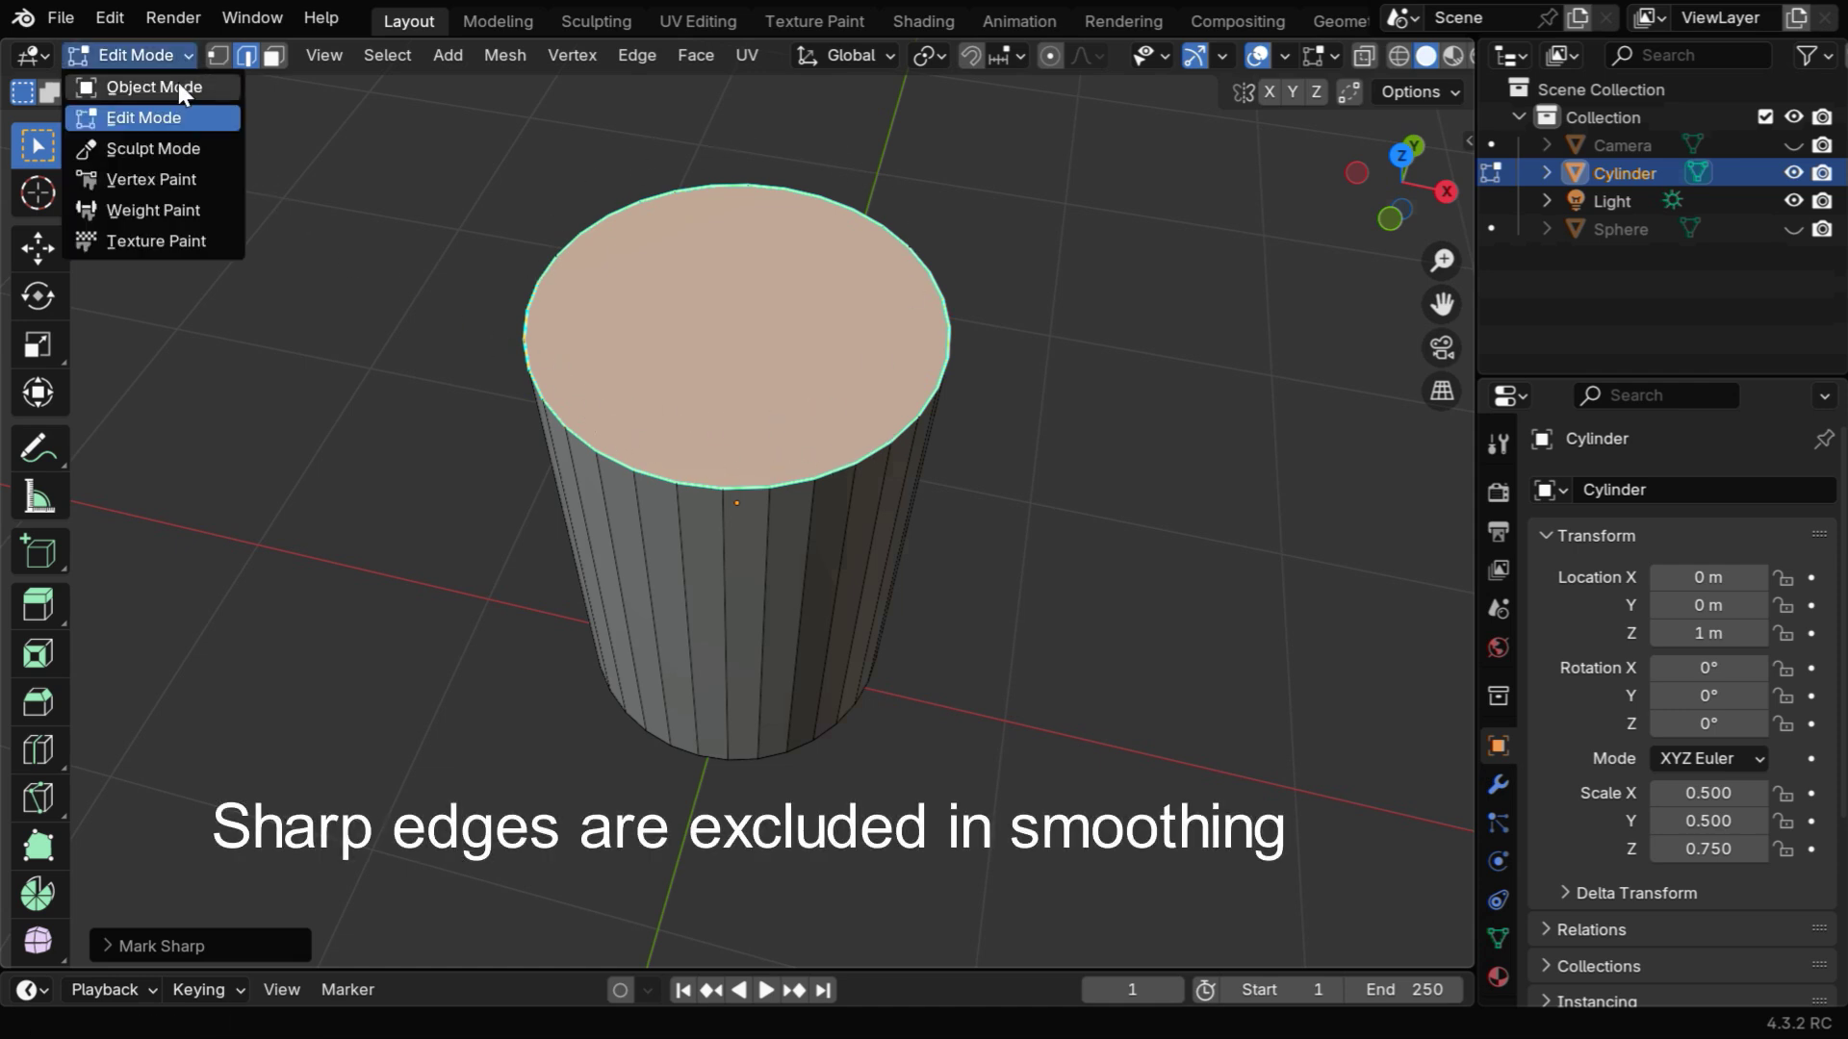
click(177, 82)
click(444, 57)
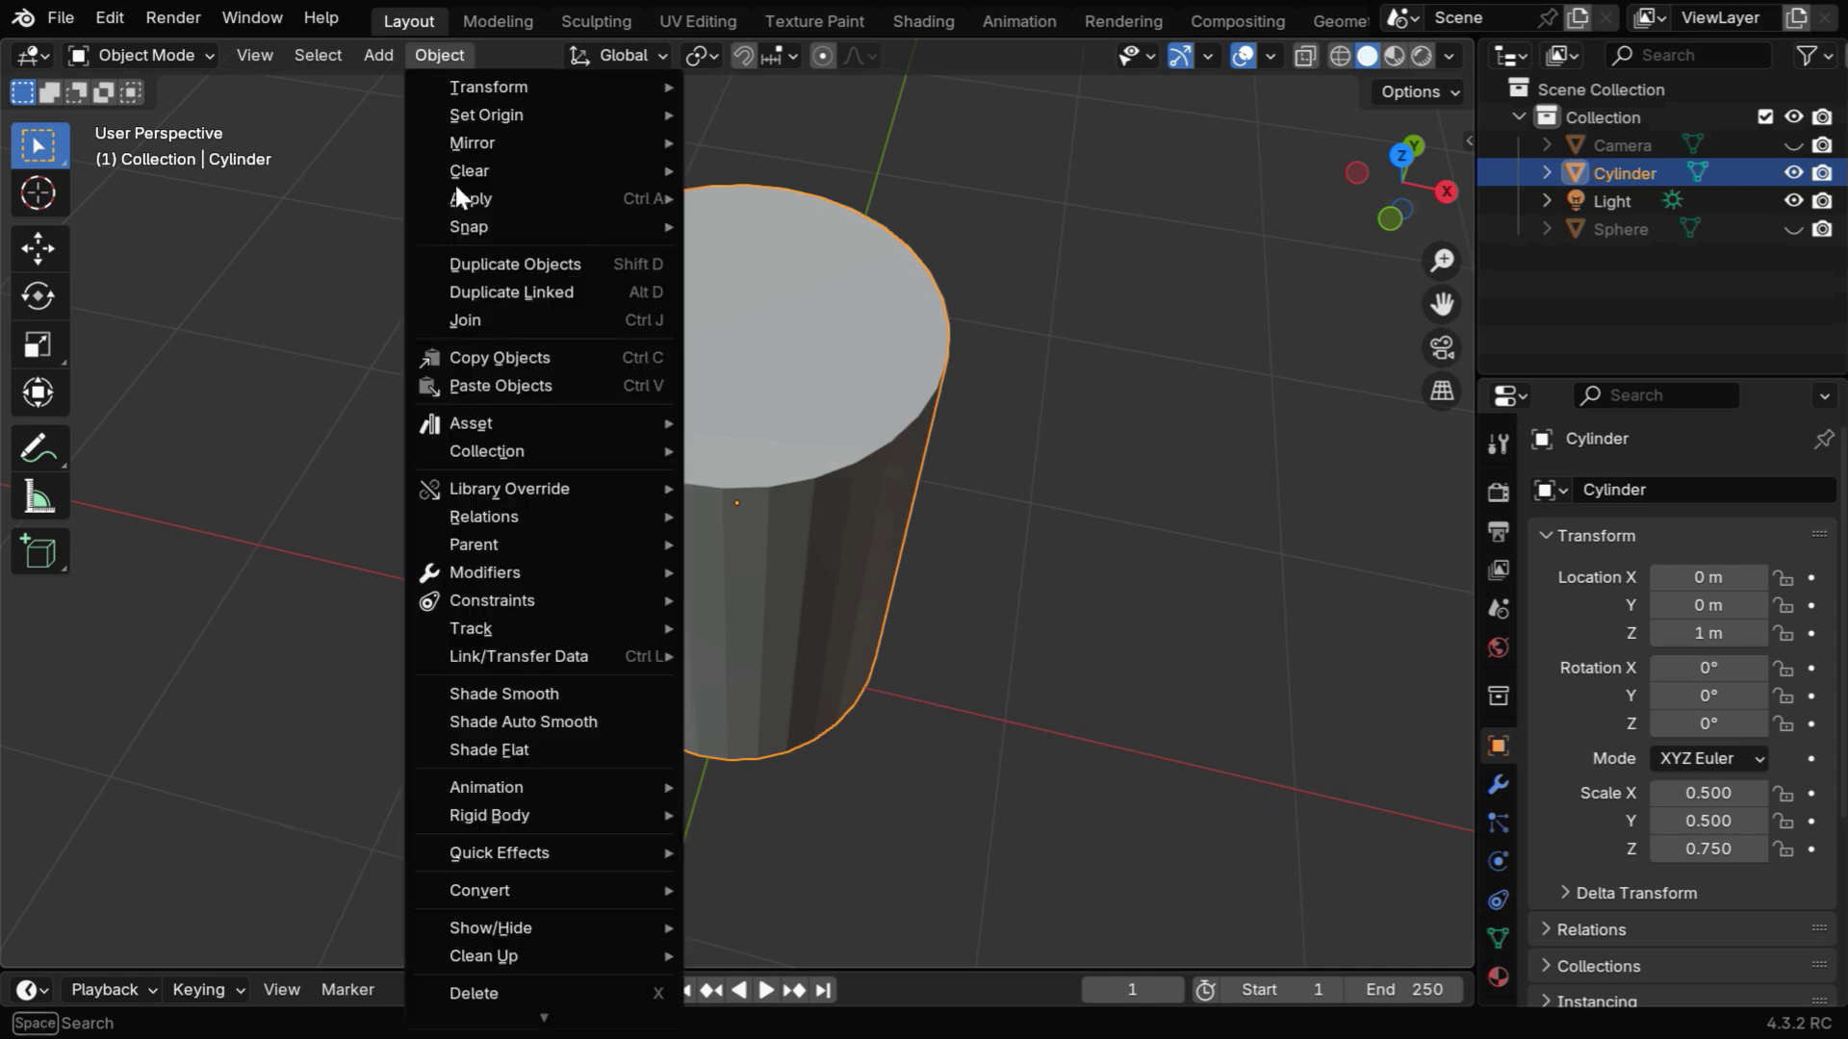
click(524, 689)
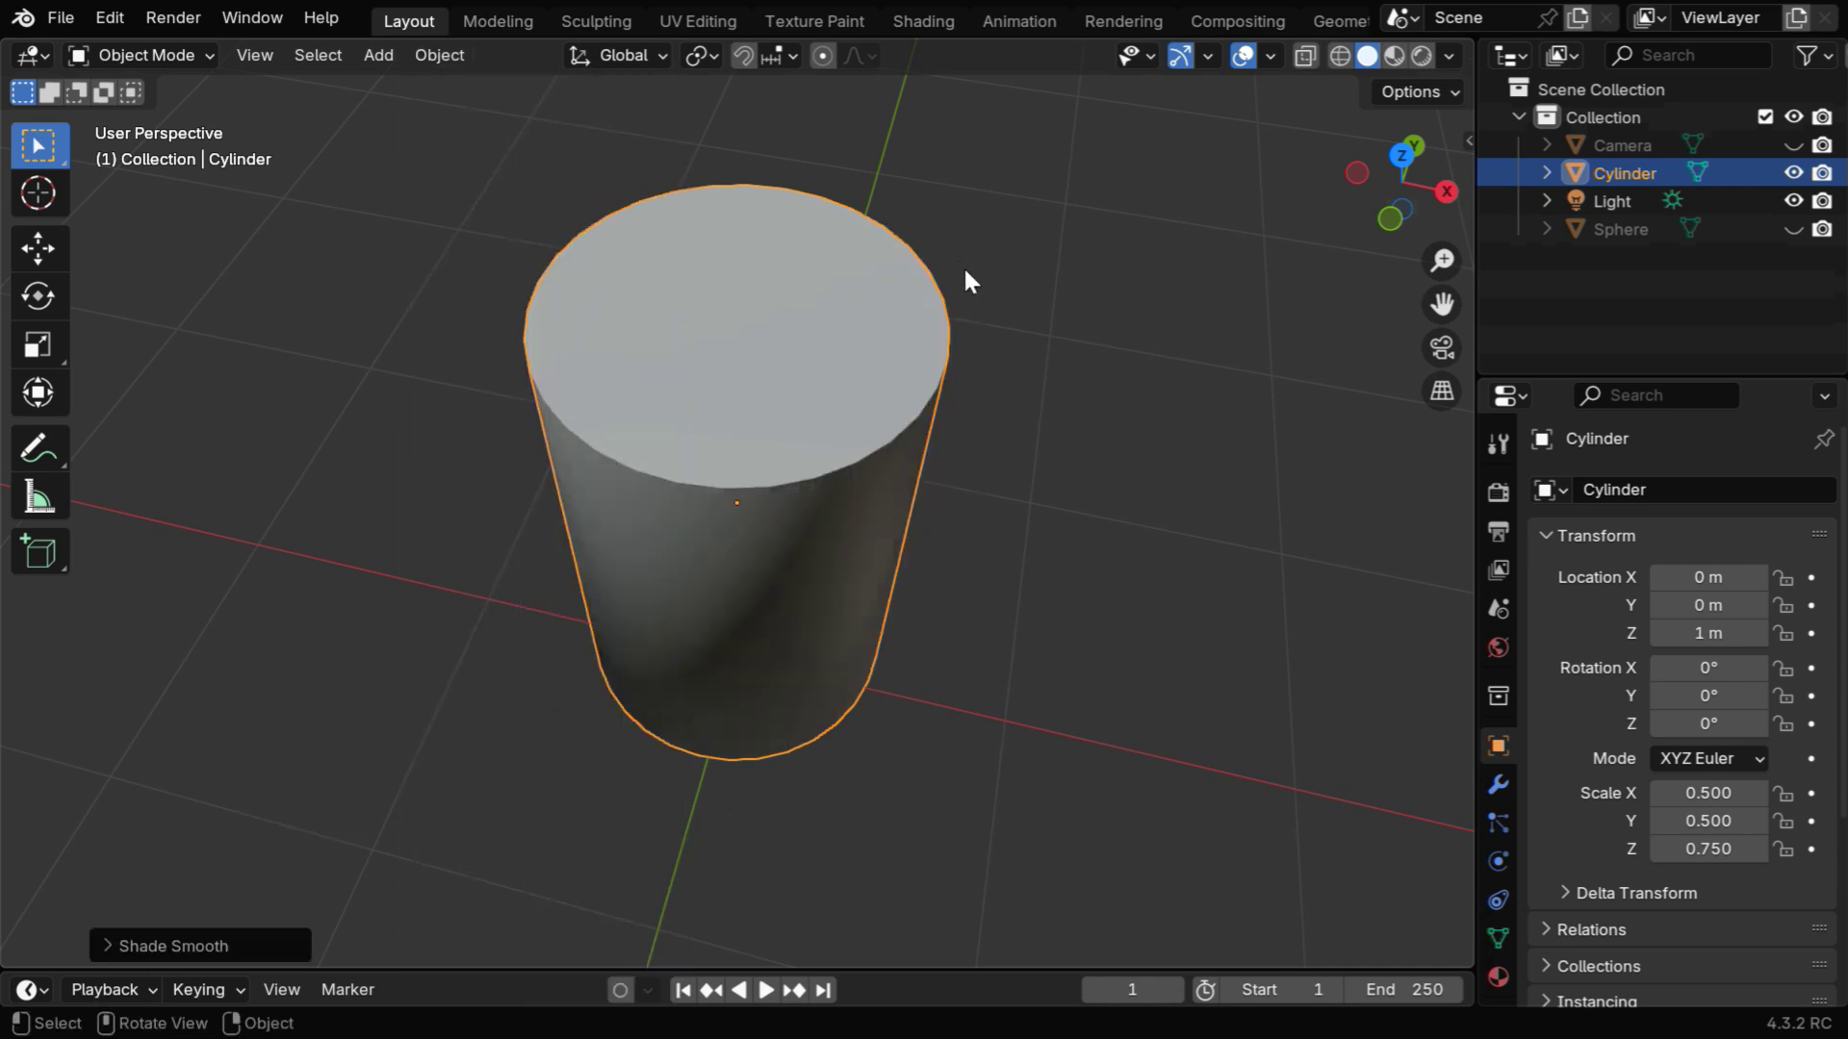
middle_drag(891, 534, 871, 416)
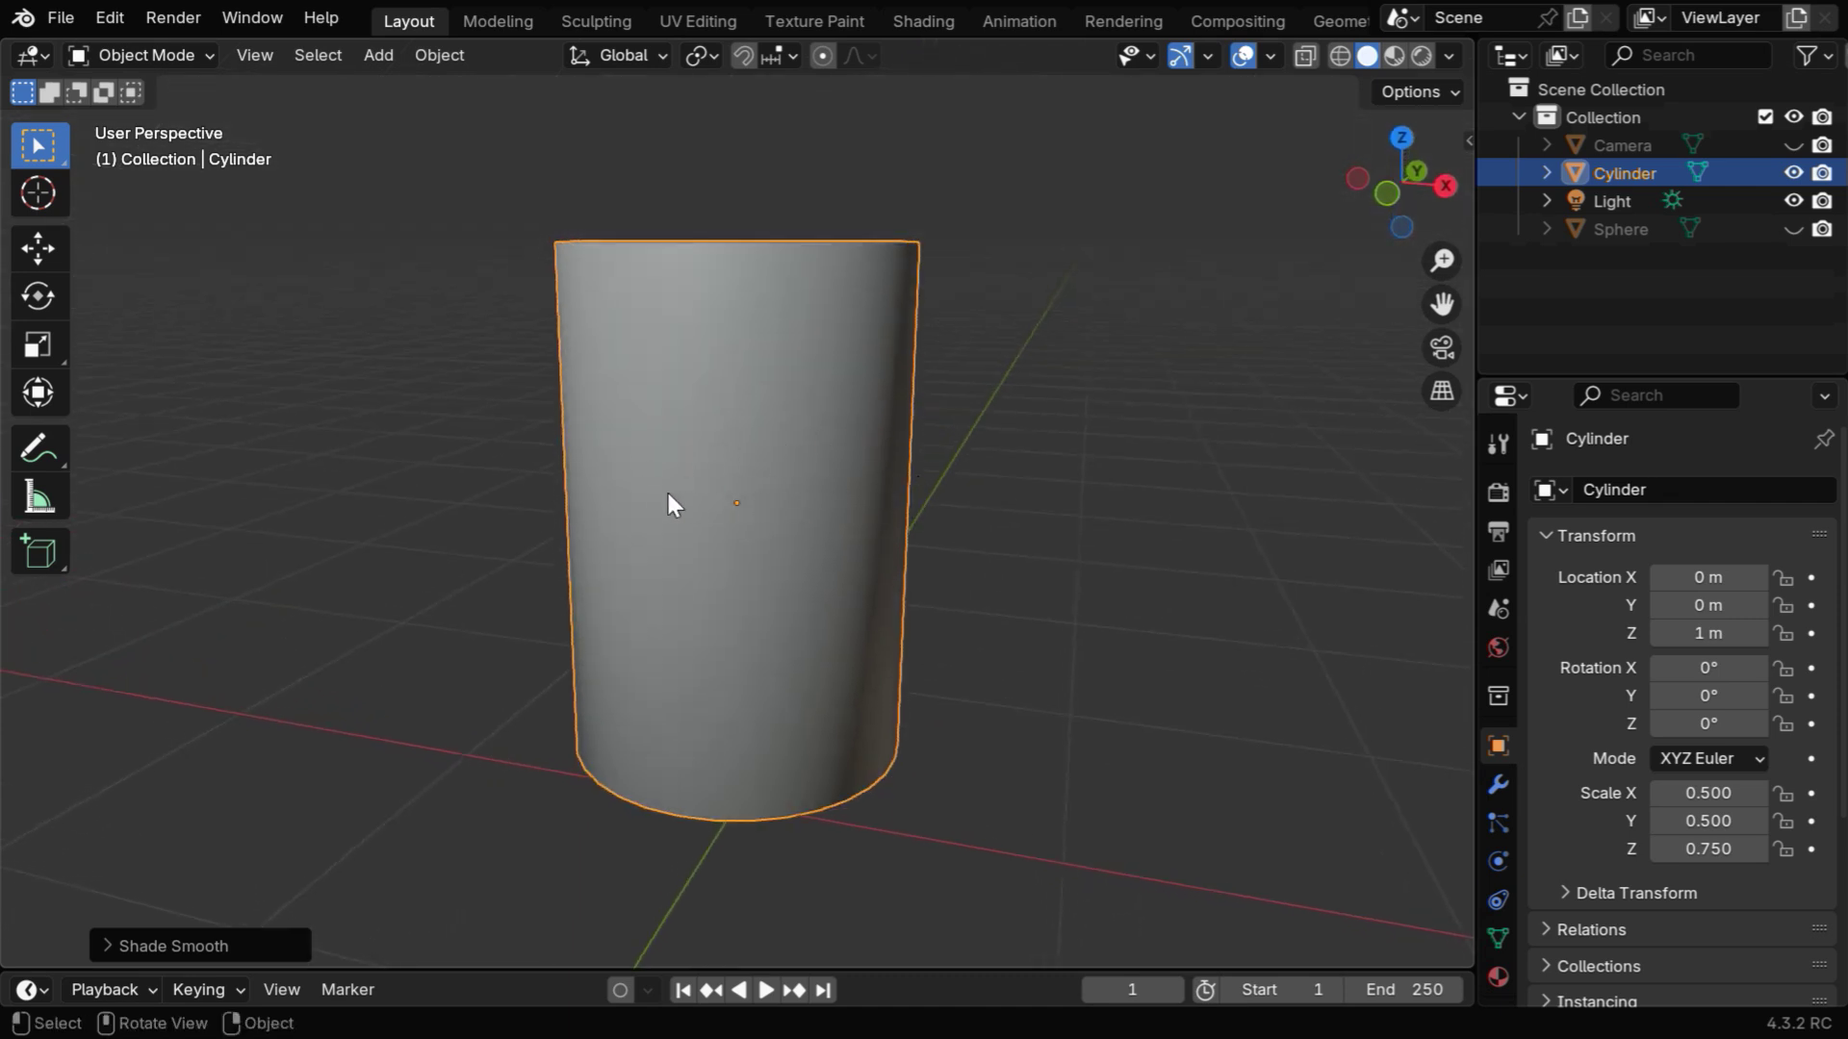
middle_drag(893, 491, 864, 577)
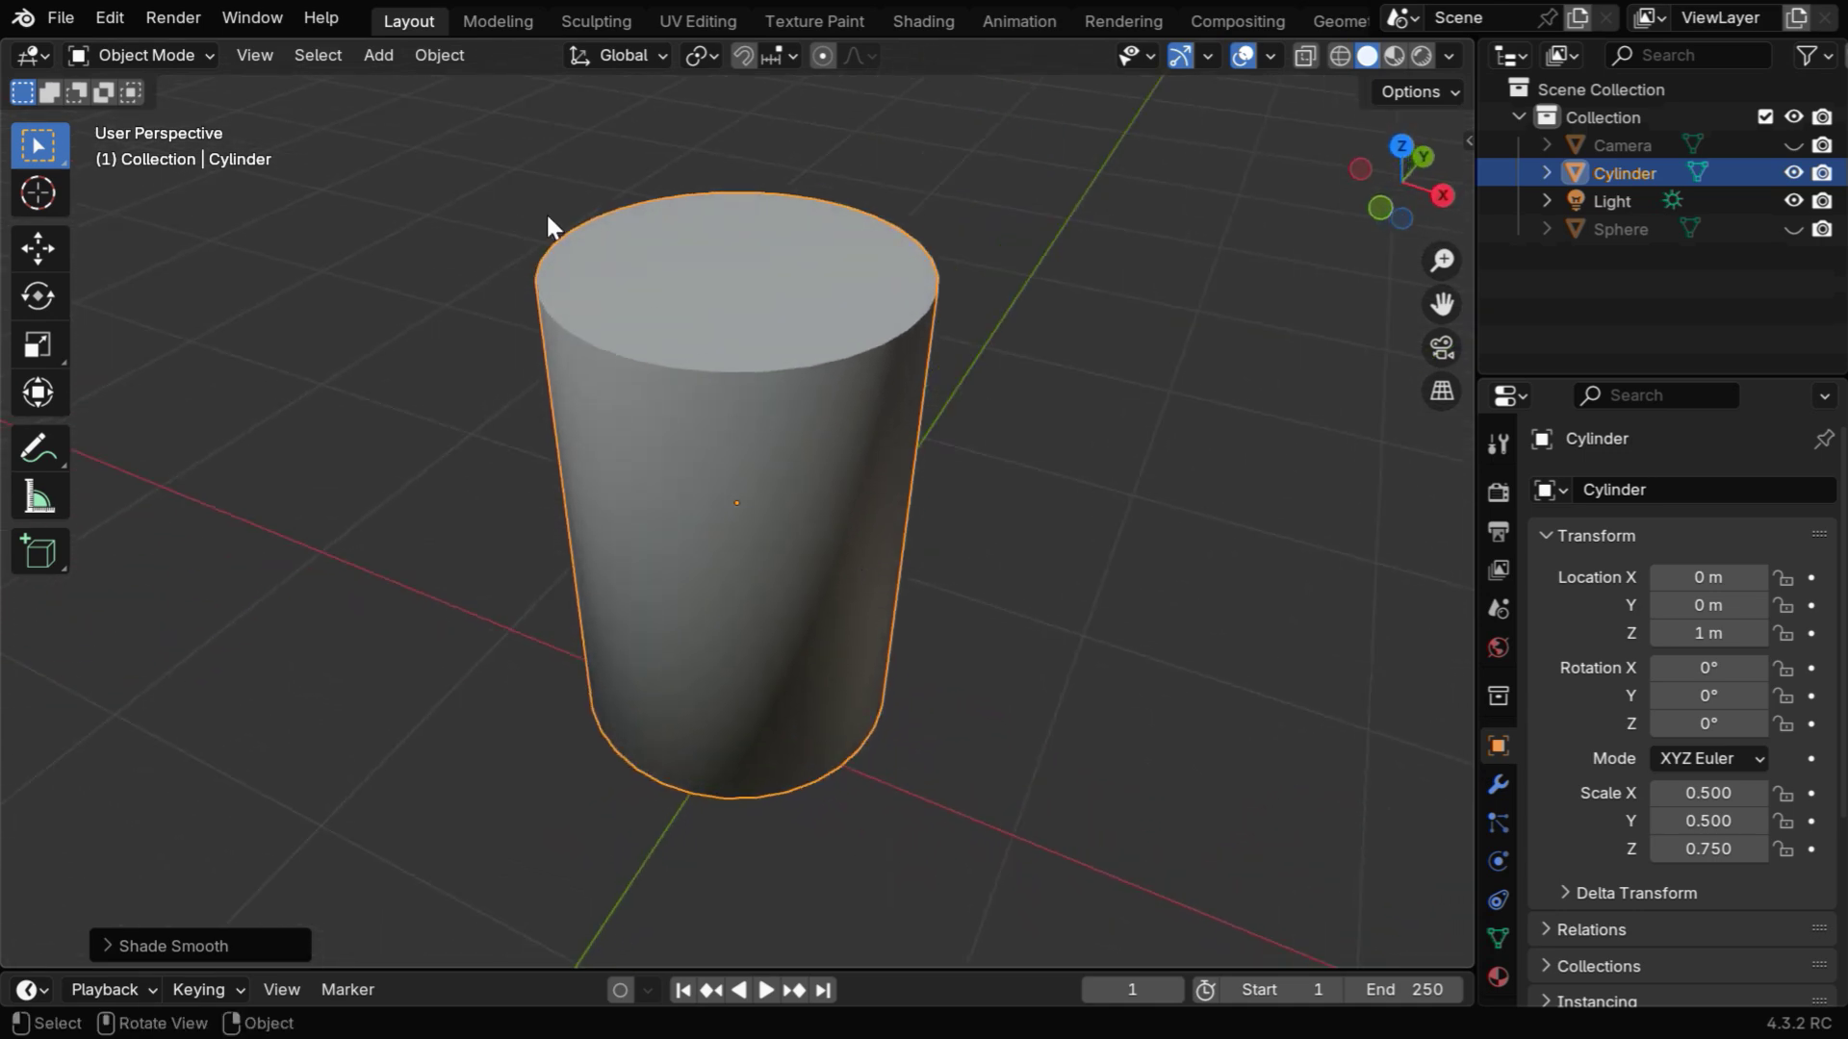
click(429, 55)
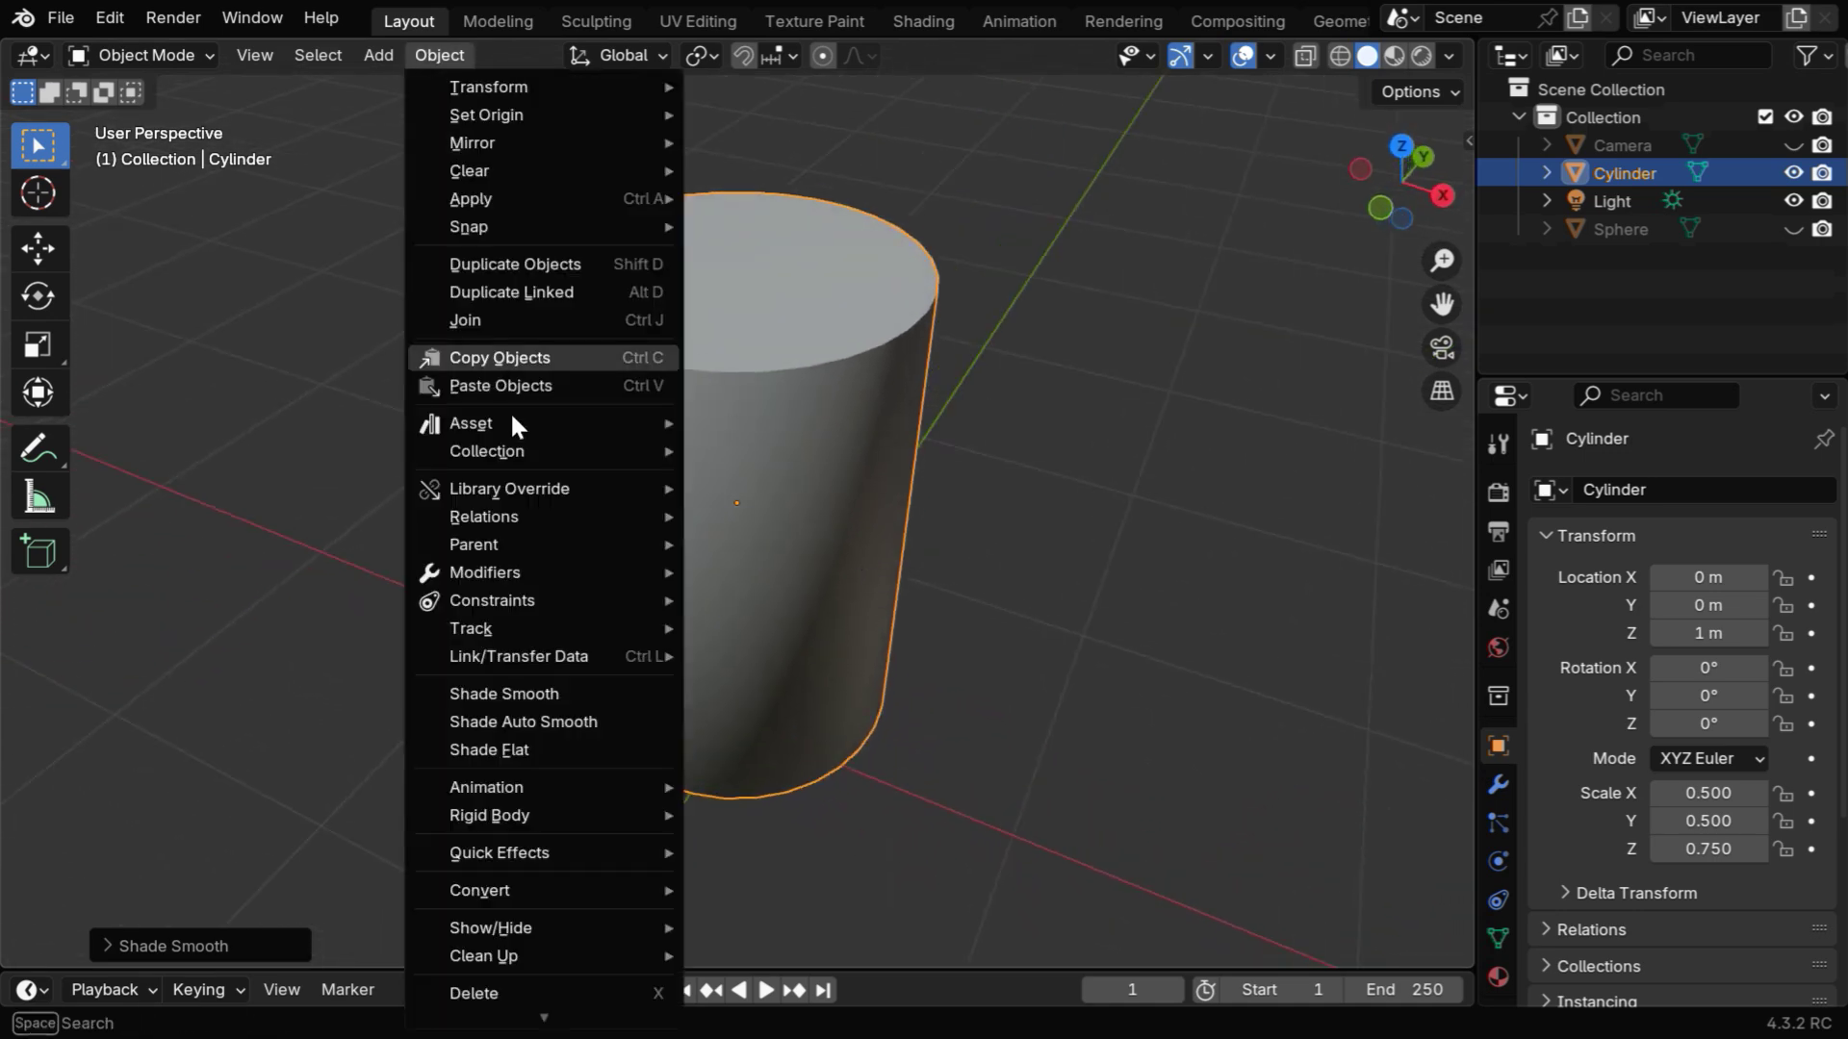
- Revert the cylinder to Shade Flat and clear sharp marks from all its edges
click(528, 746)
click(194, 54)
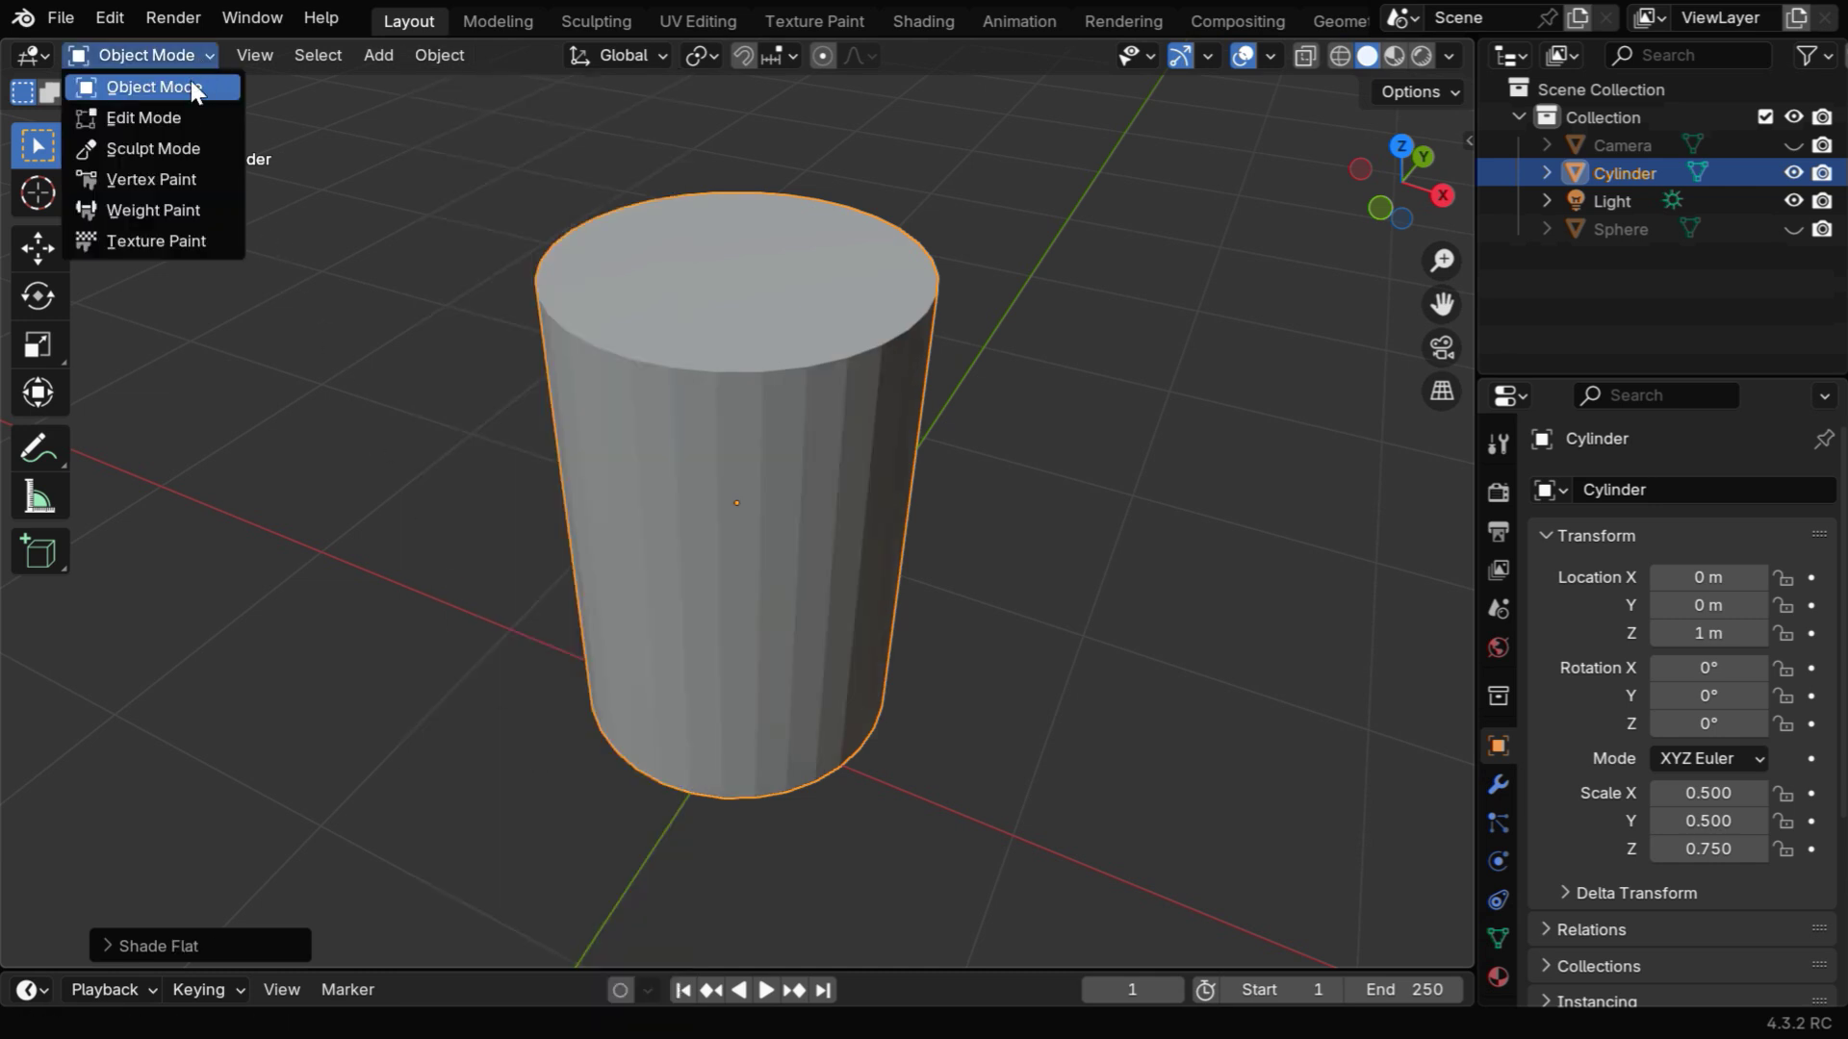
click(181, 114)
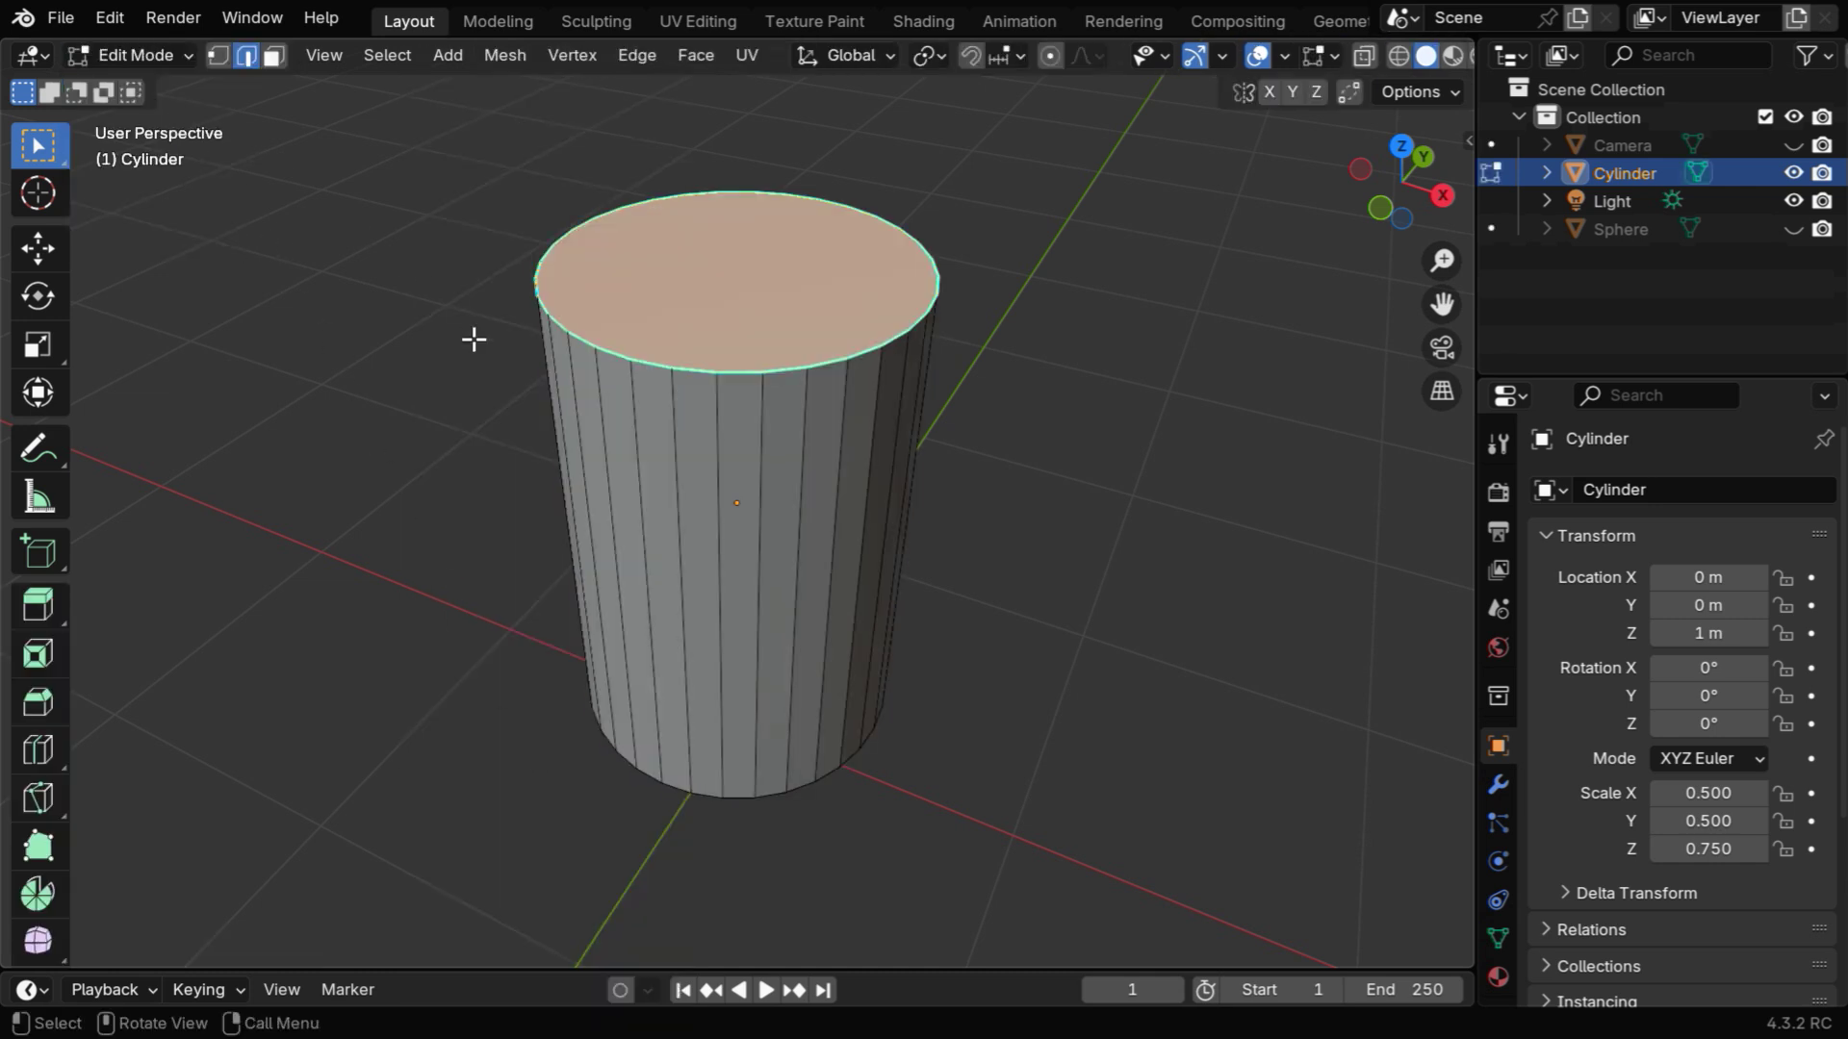
key(a)
click(637, 55)
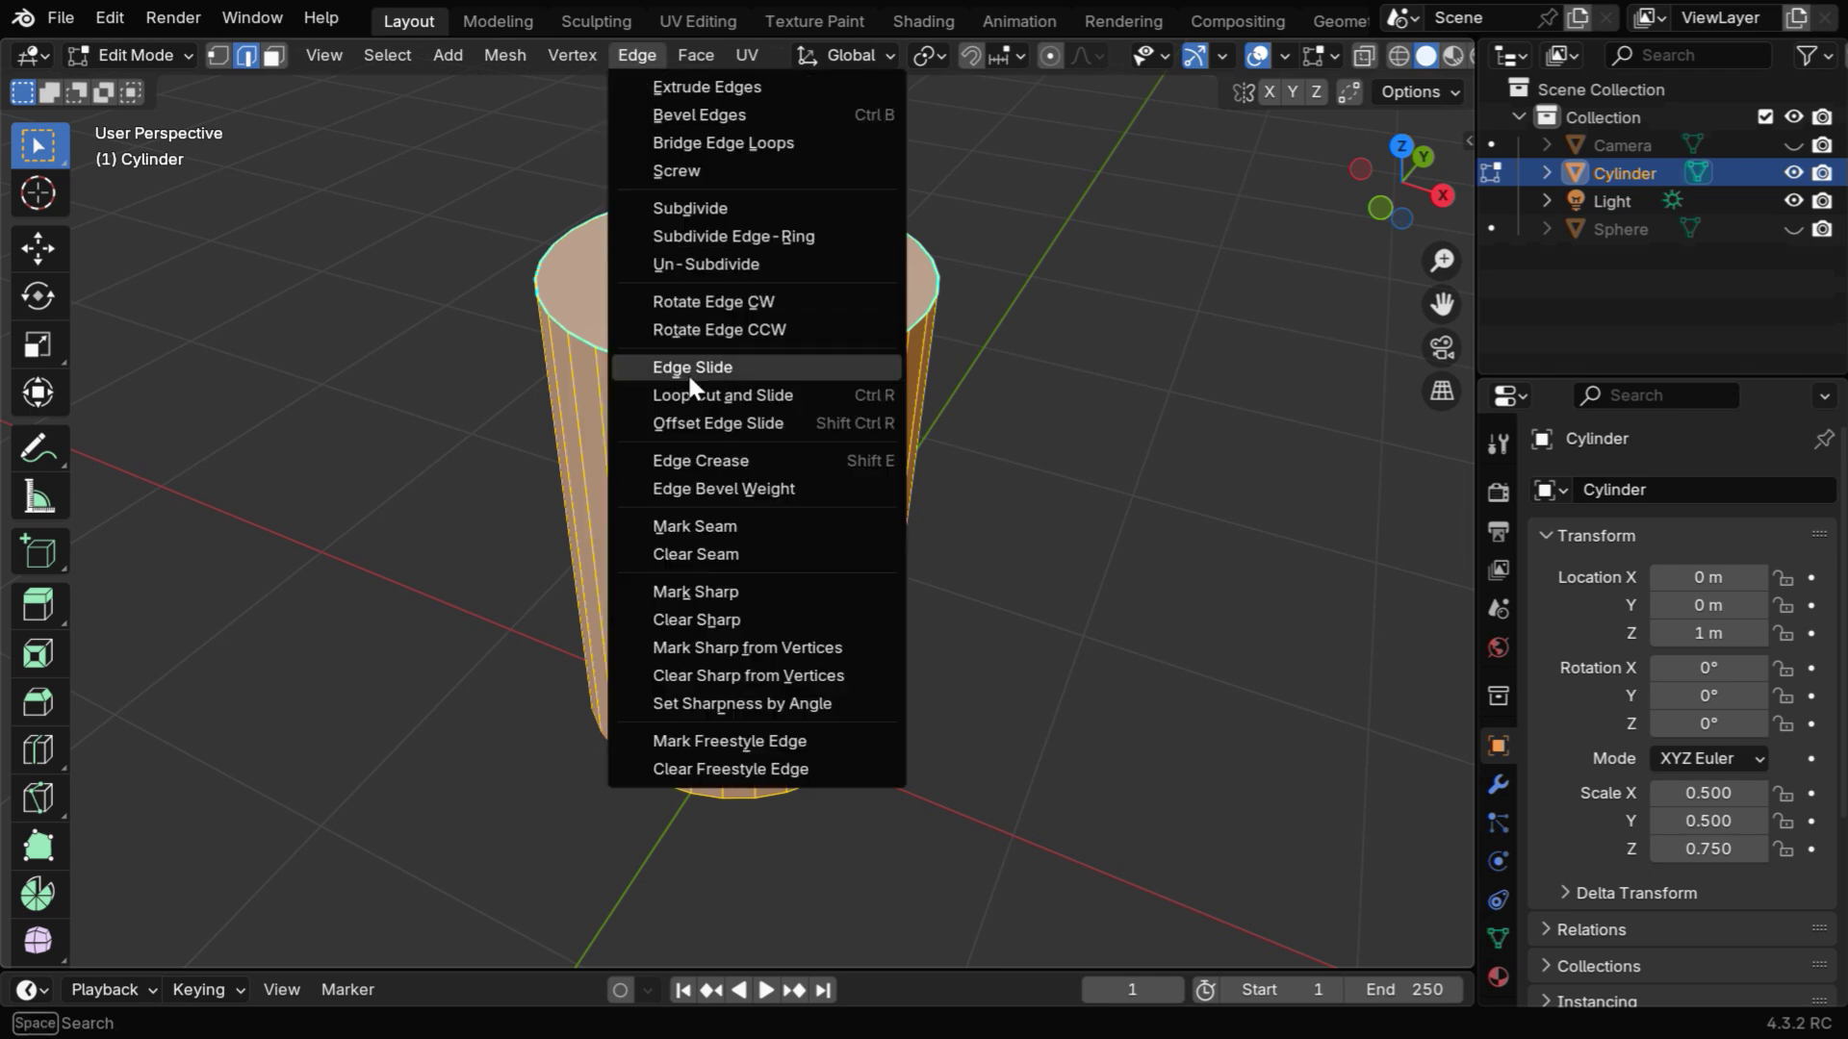
click(722, 621)
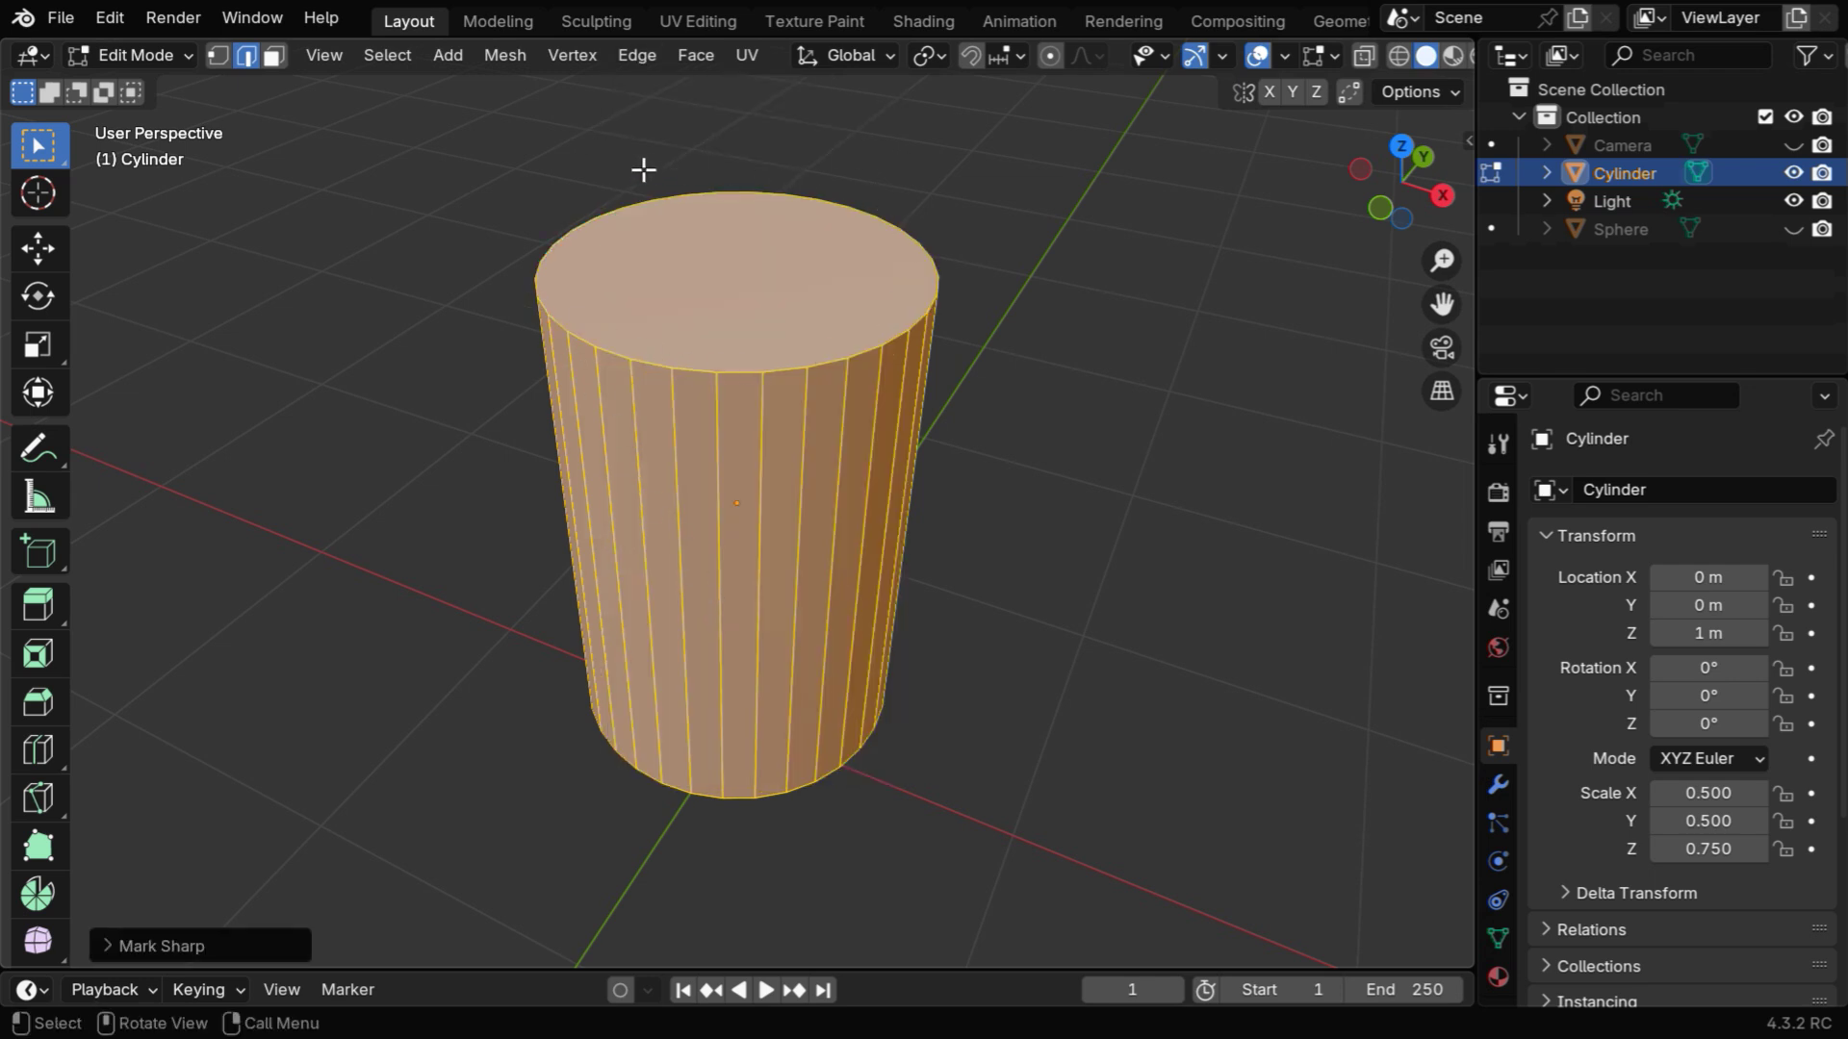
click(176, 54)
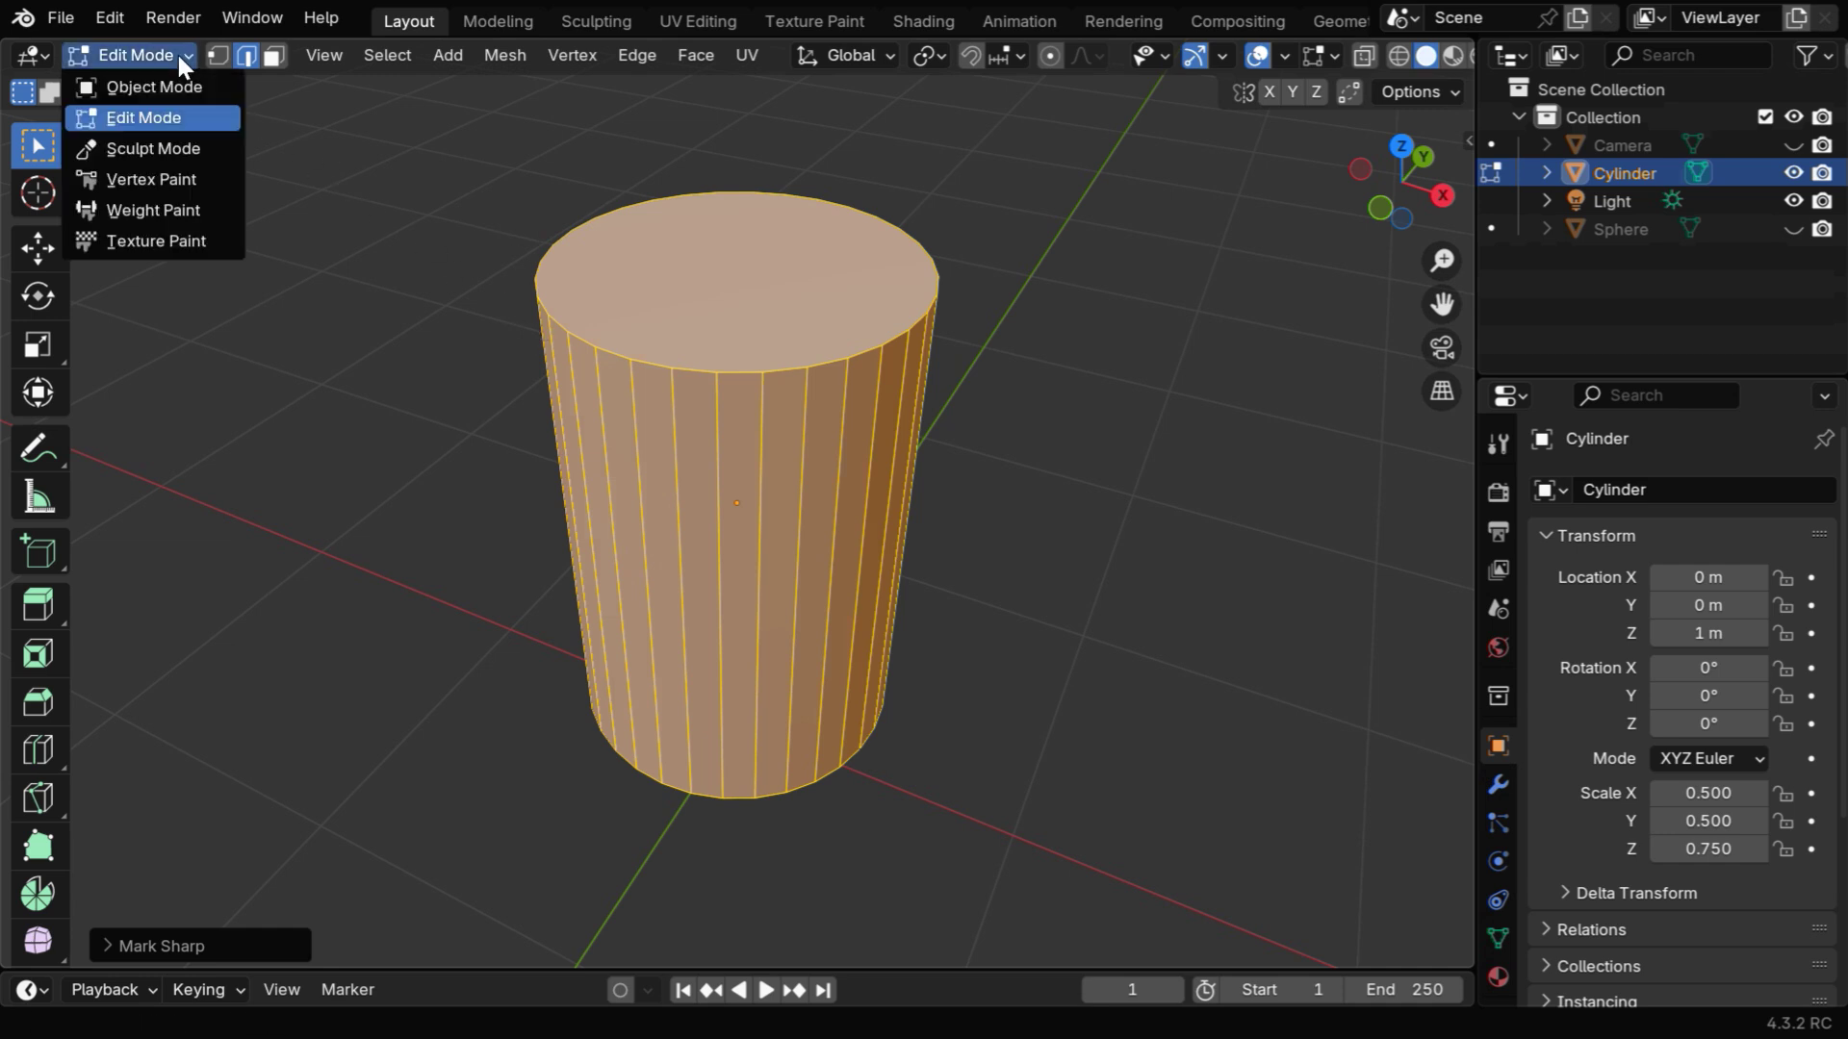
click(176, 79)
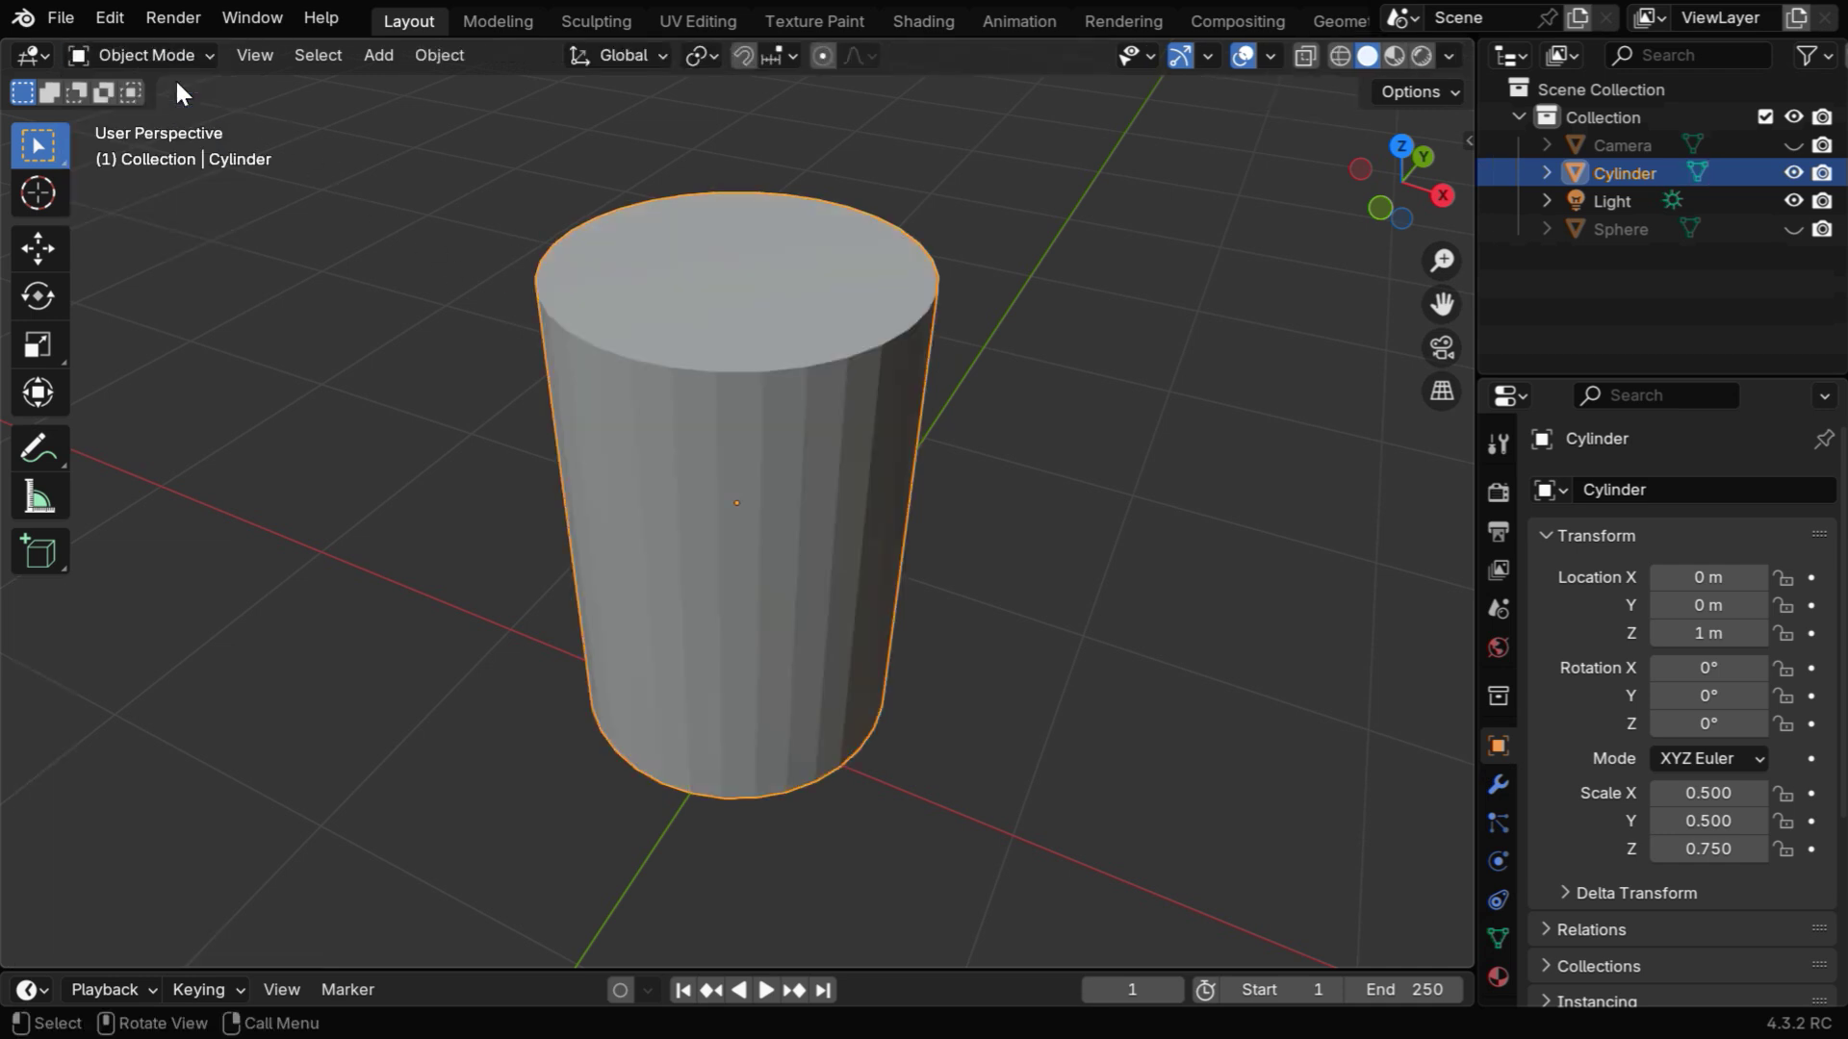
- Apply Shade Auto Smooth to the cylinder, adding a 30° Smooth by Angle modifier, and show its settings
click(440, 58)
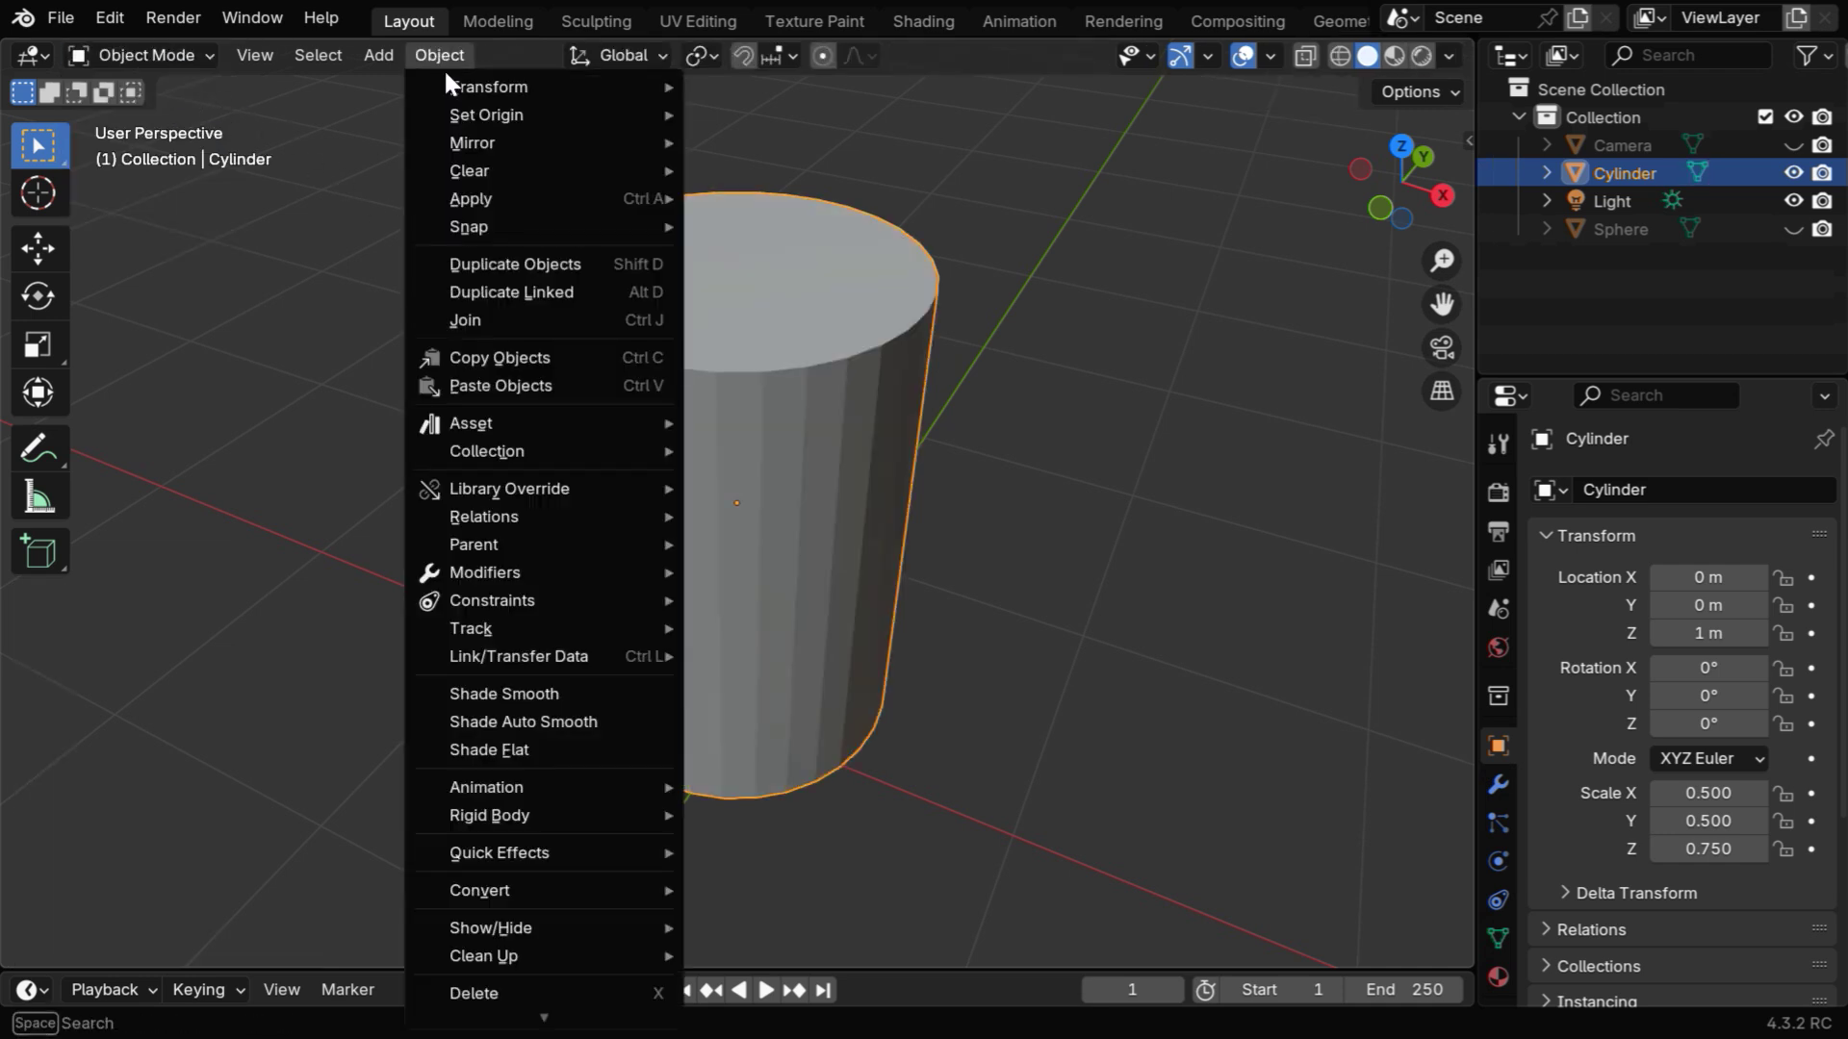
click(601, 721)
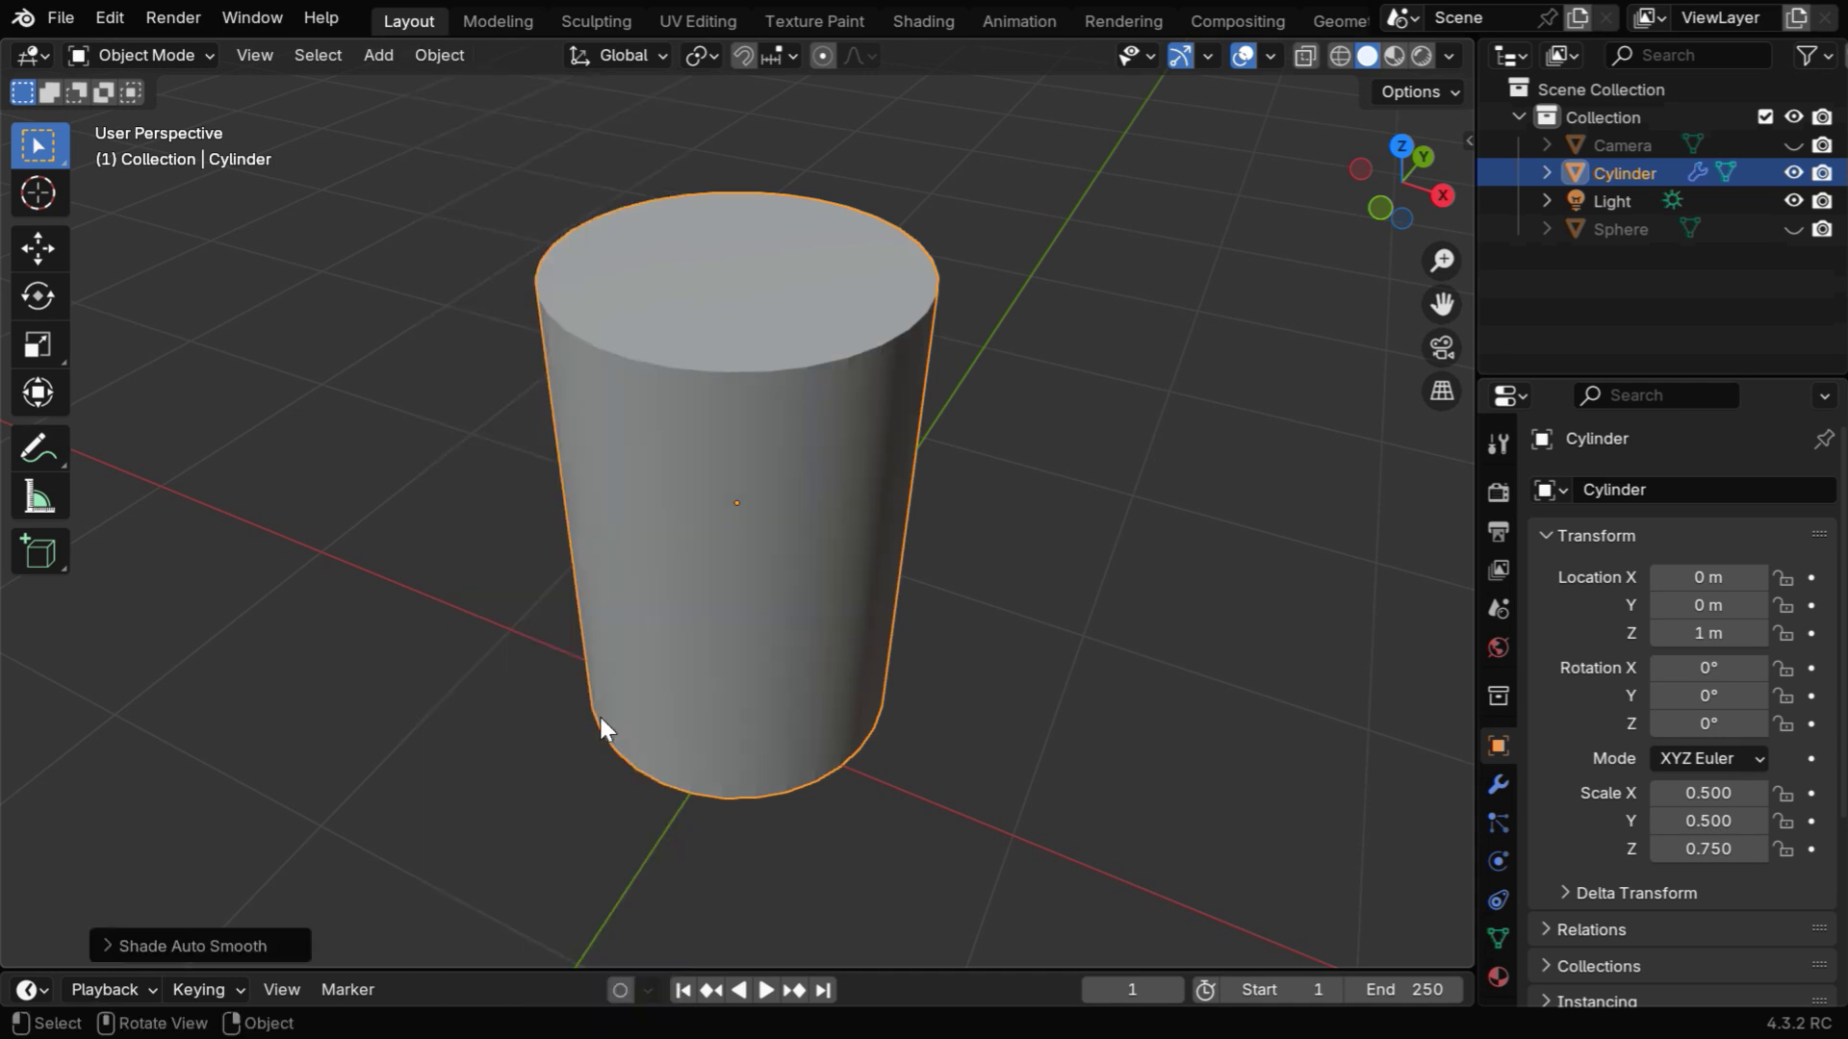
click(1496, 785)
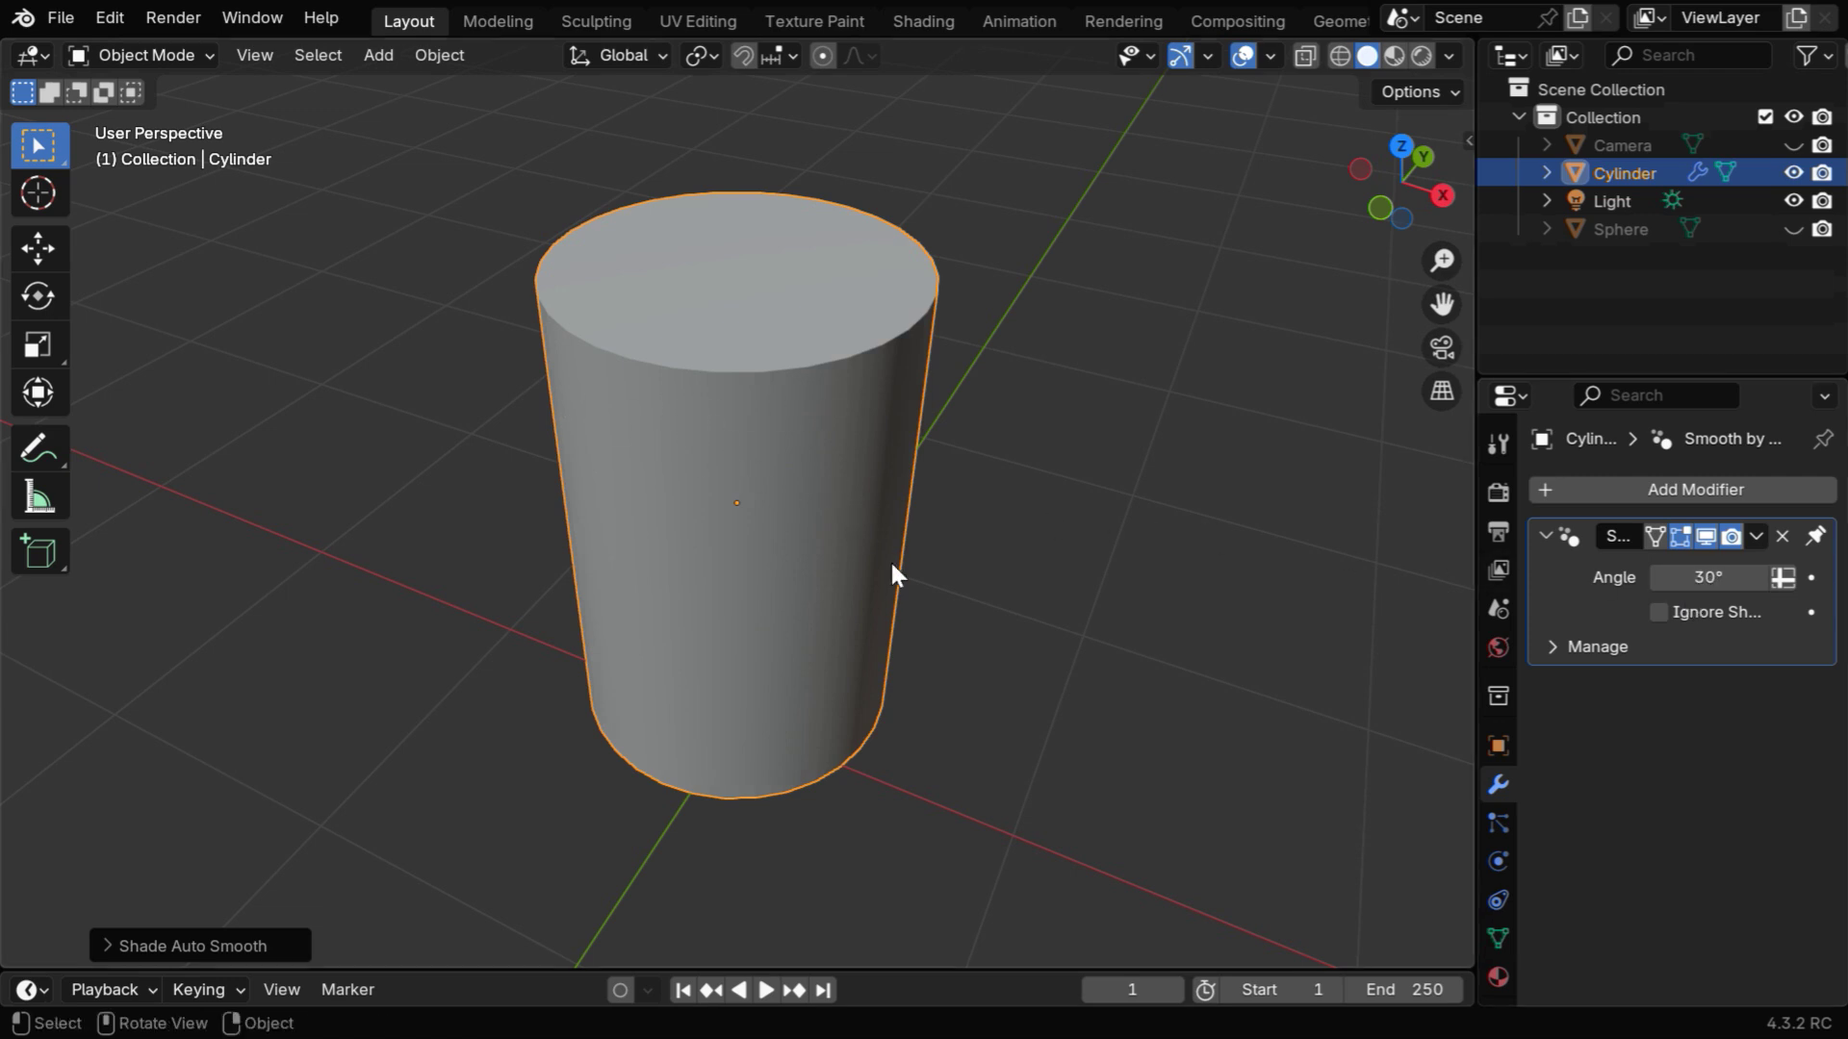
middle_drag(891, 565, 992, 544)
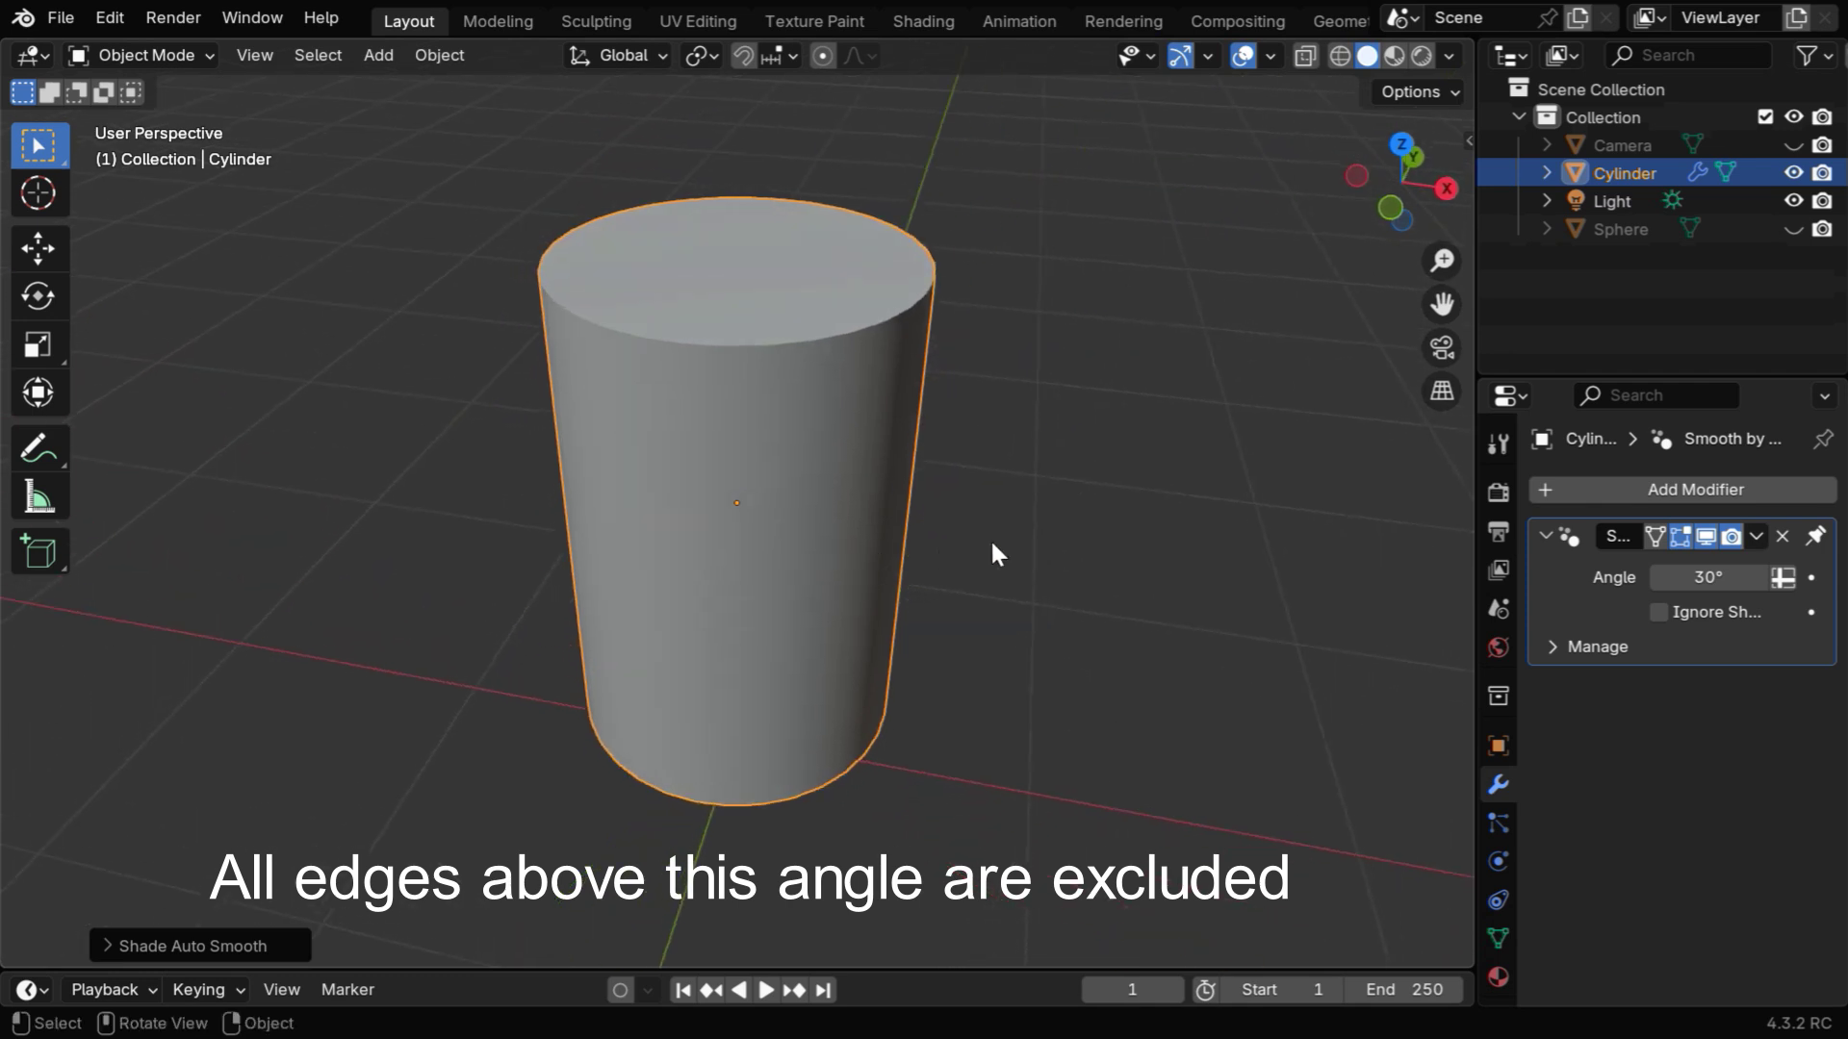
- Test the Smooth by Angle angle at 0° and 180°, then settle on 60°
double_click(1708, 578)
text(0)
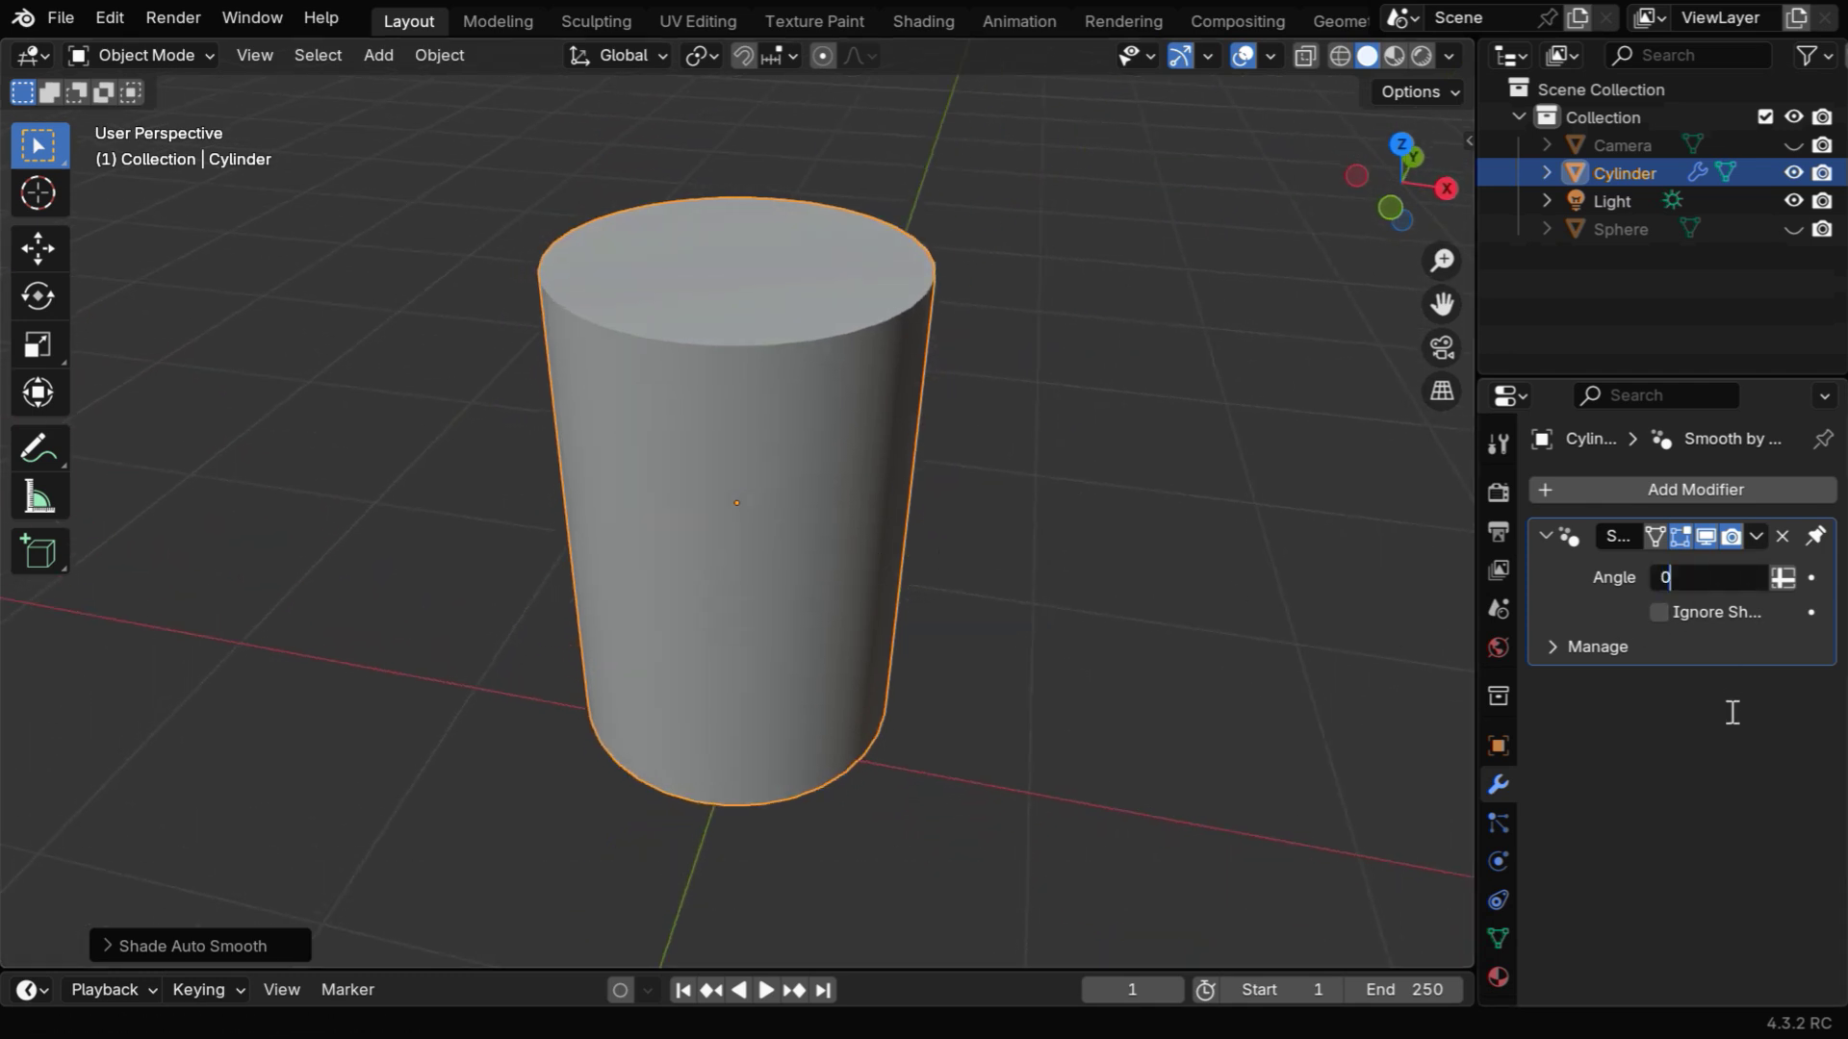
key(Return)
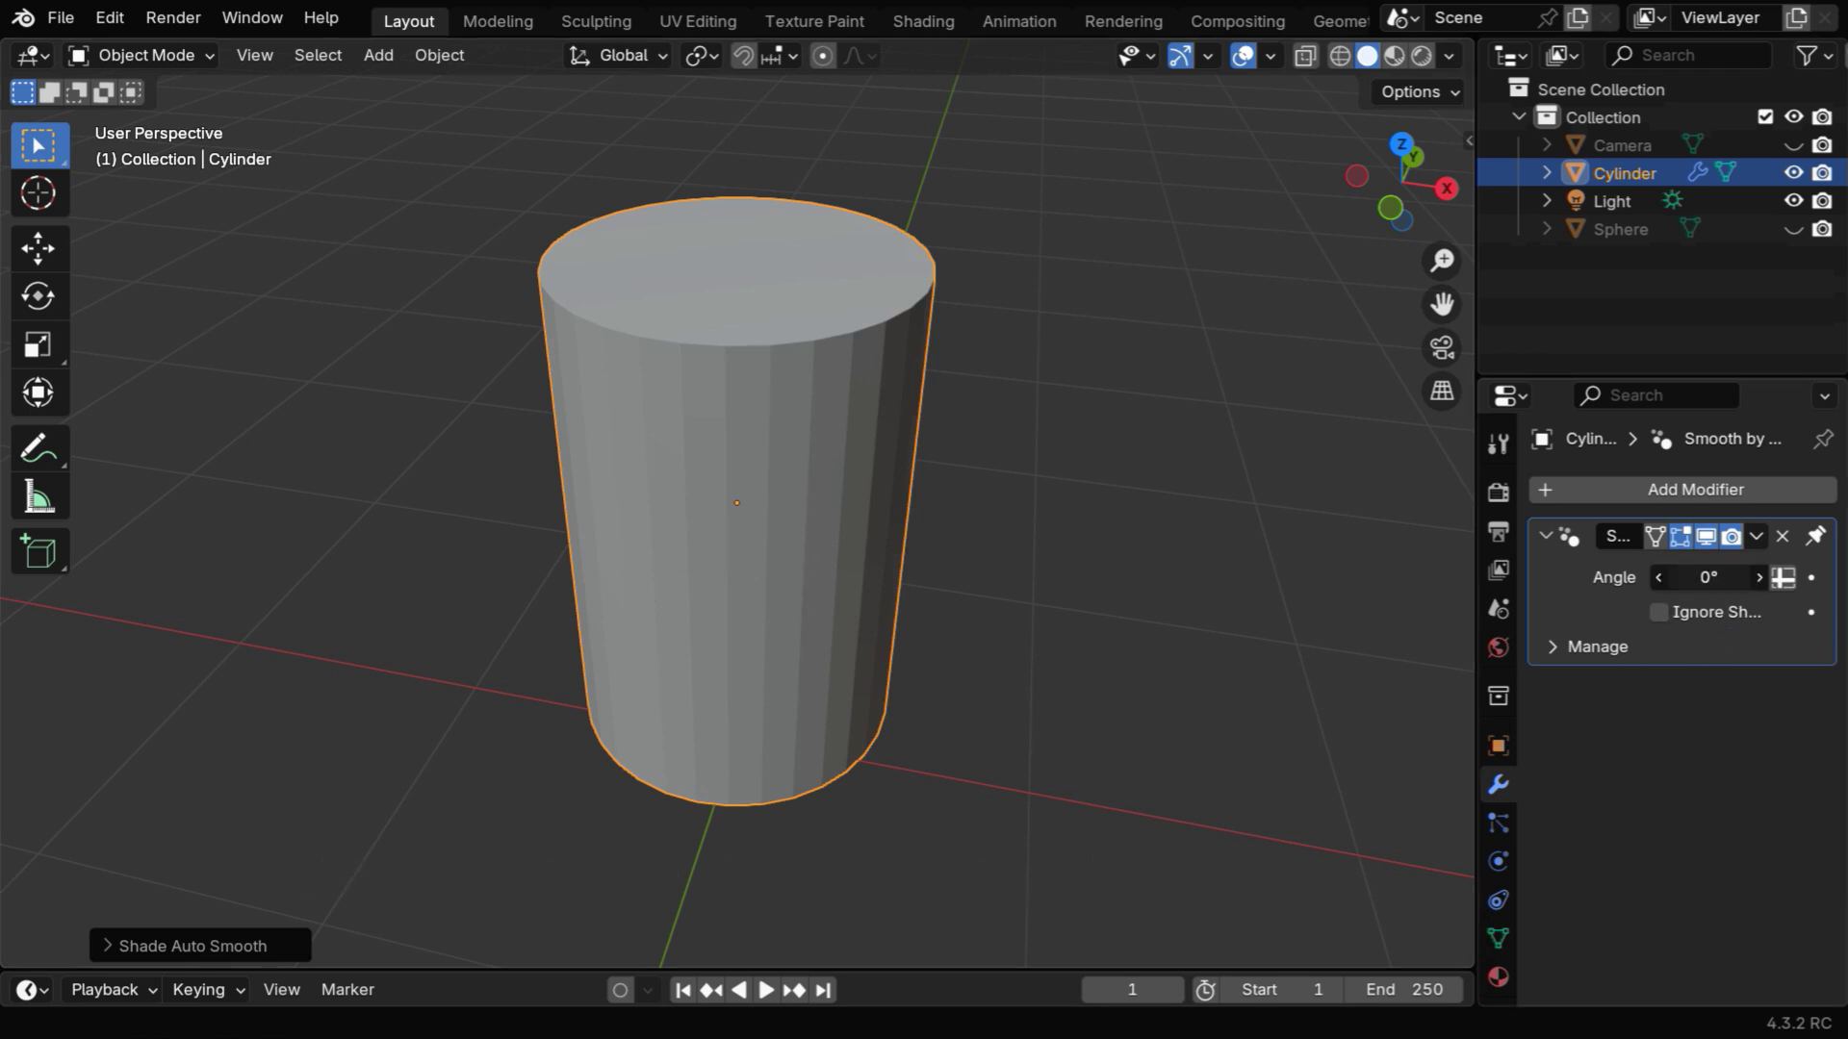
double_click(1708, 577)
text(18)
key(Return)
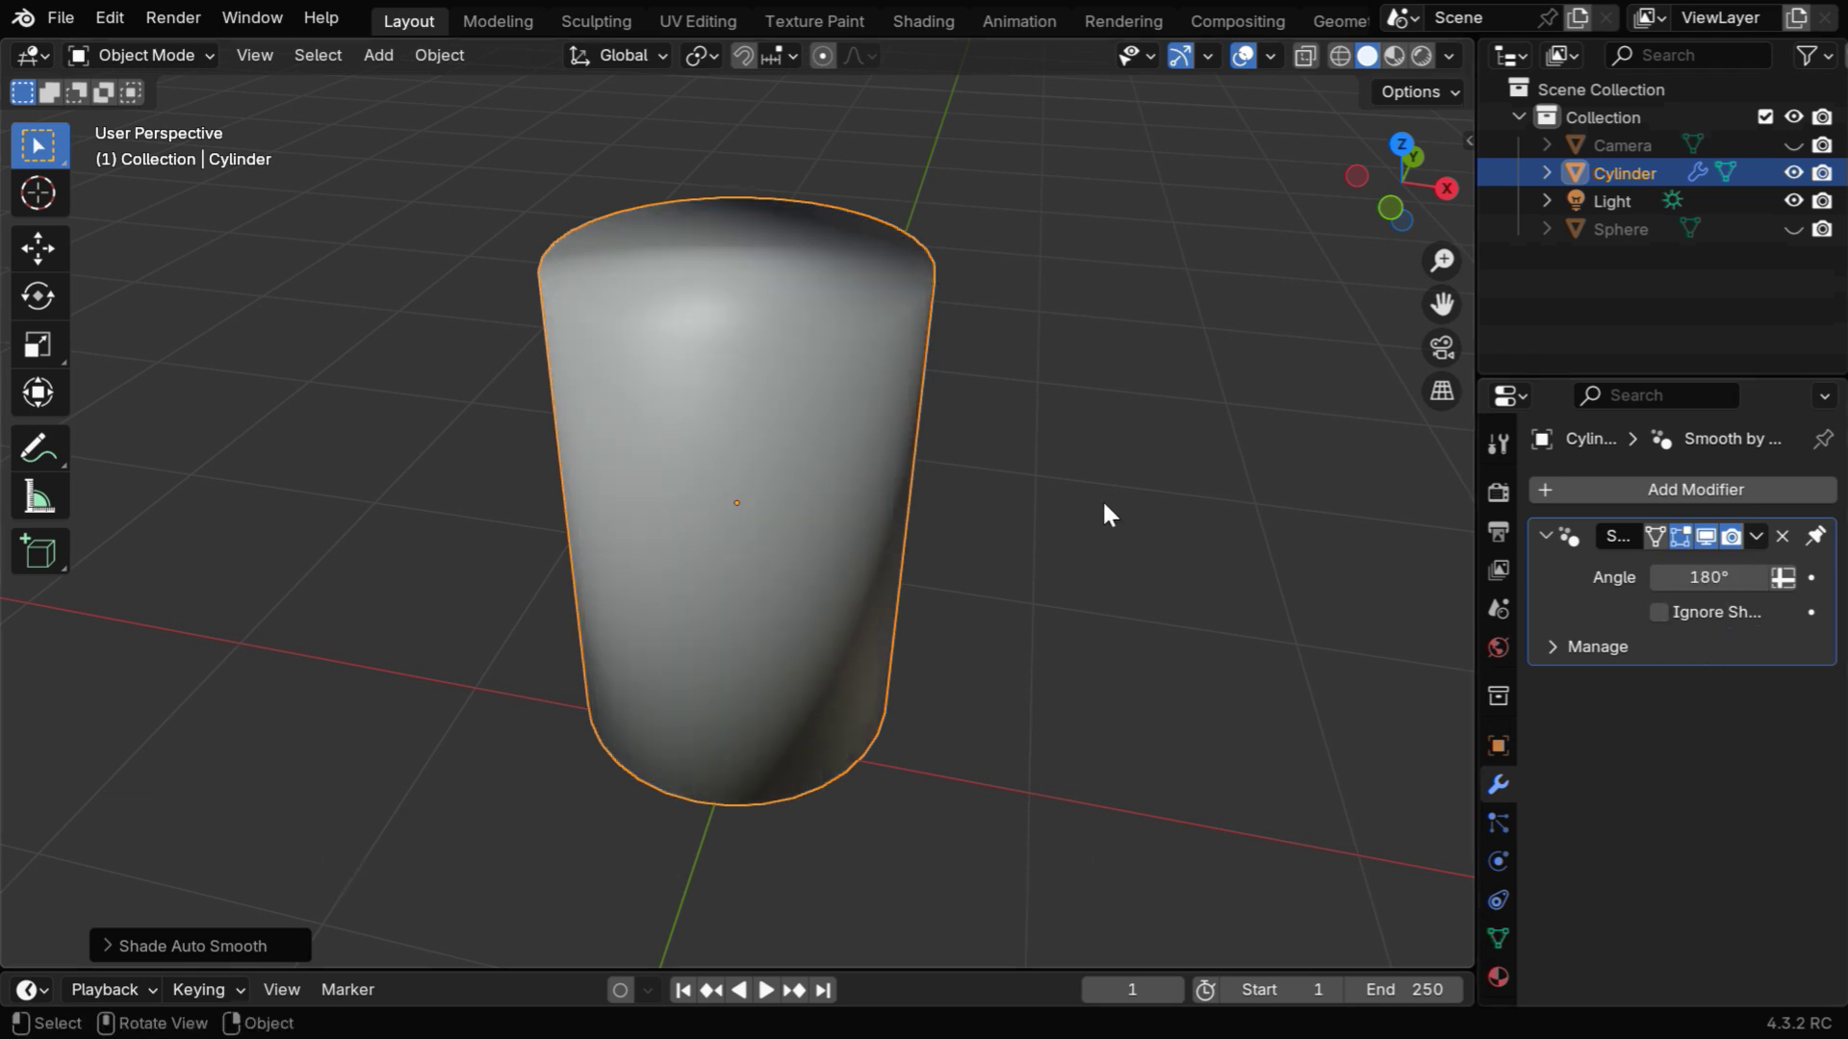
mouse_move(1010, 543)
middle_down()
mouse_move(1043, 578)
mouse_move(1128, 546)
mouse_move(1339, 588)
middle_up()
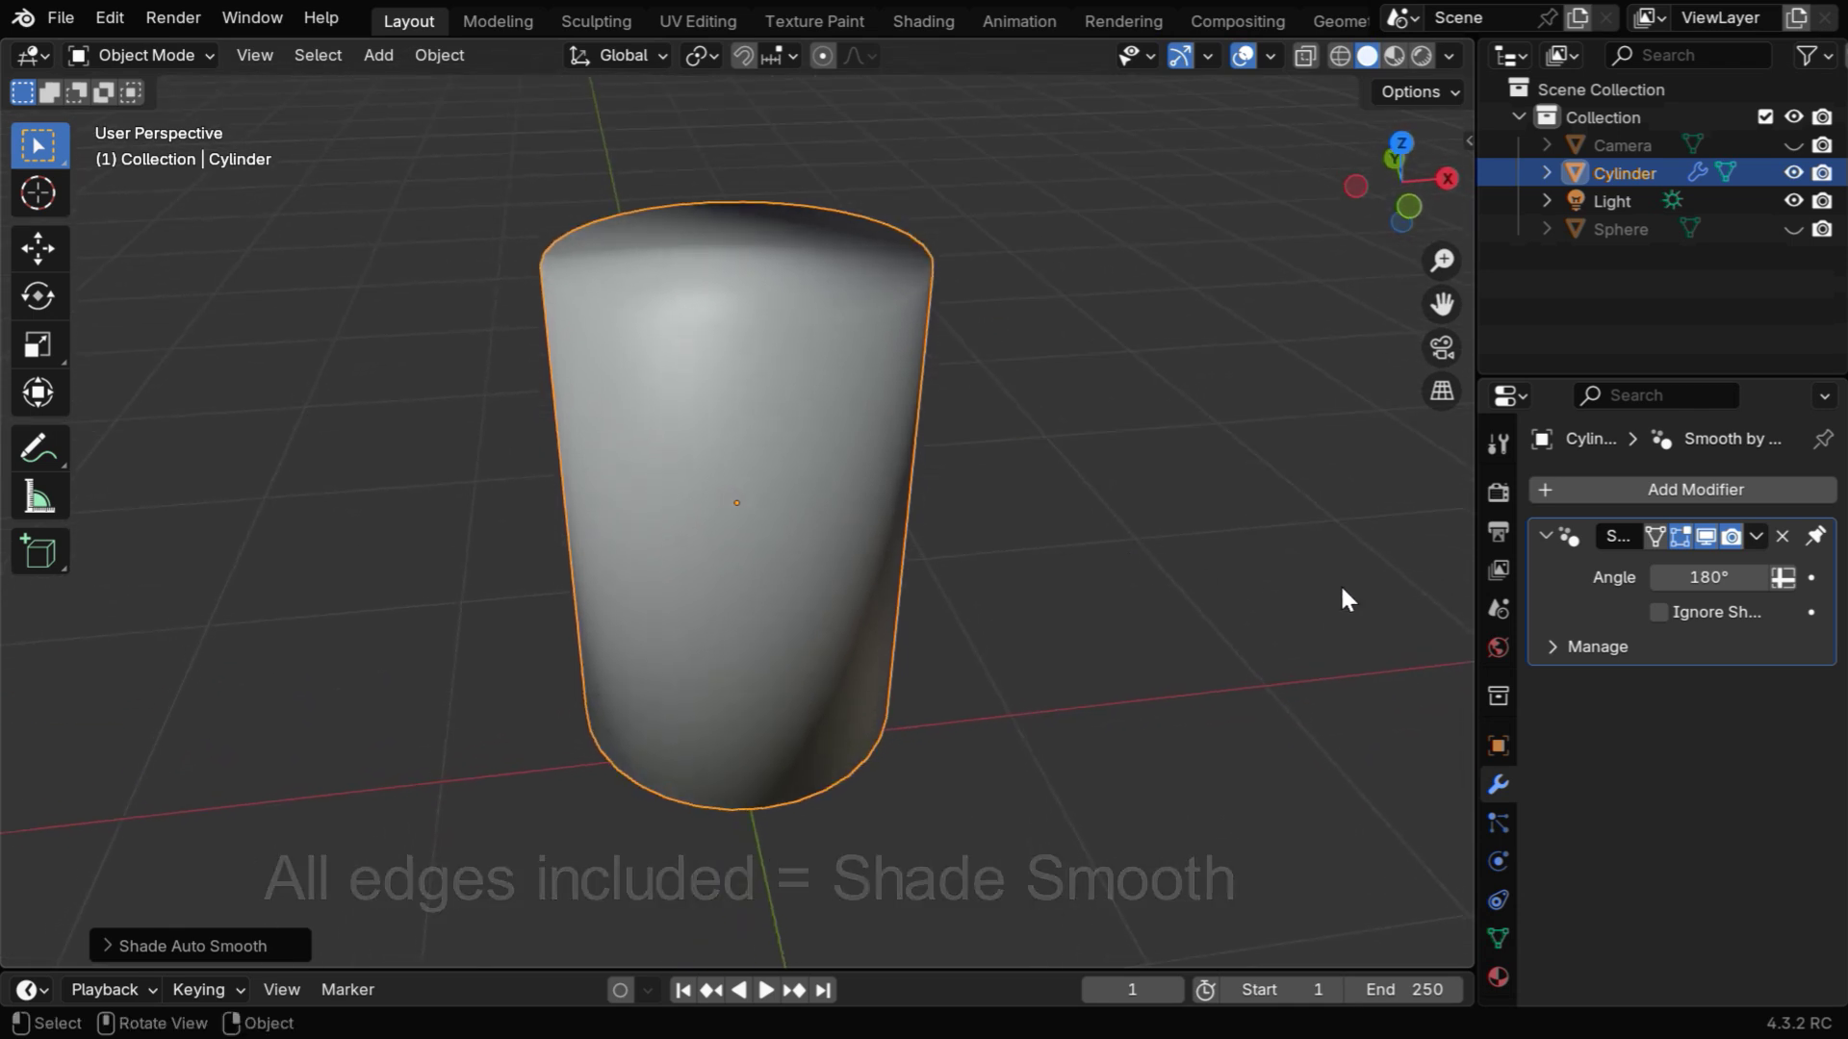
double_click(1737, 580)
text(6)
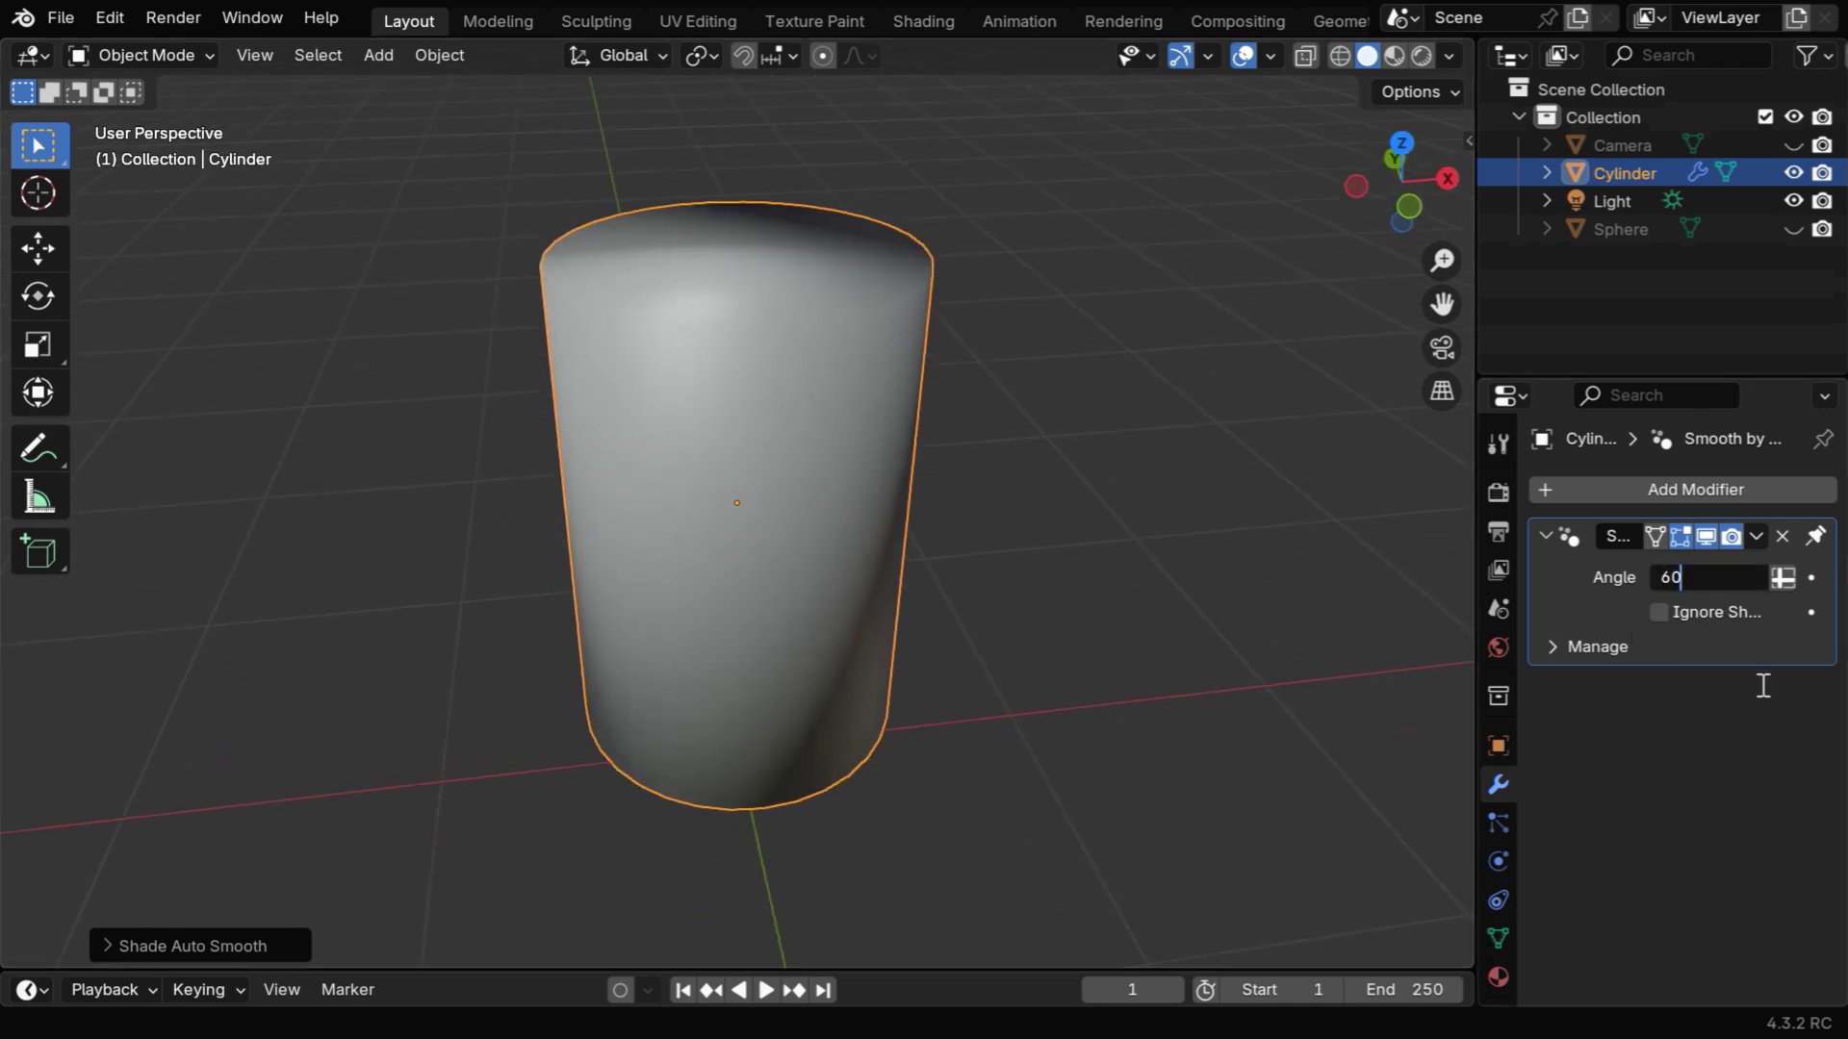
text(0)
key(Return)
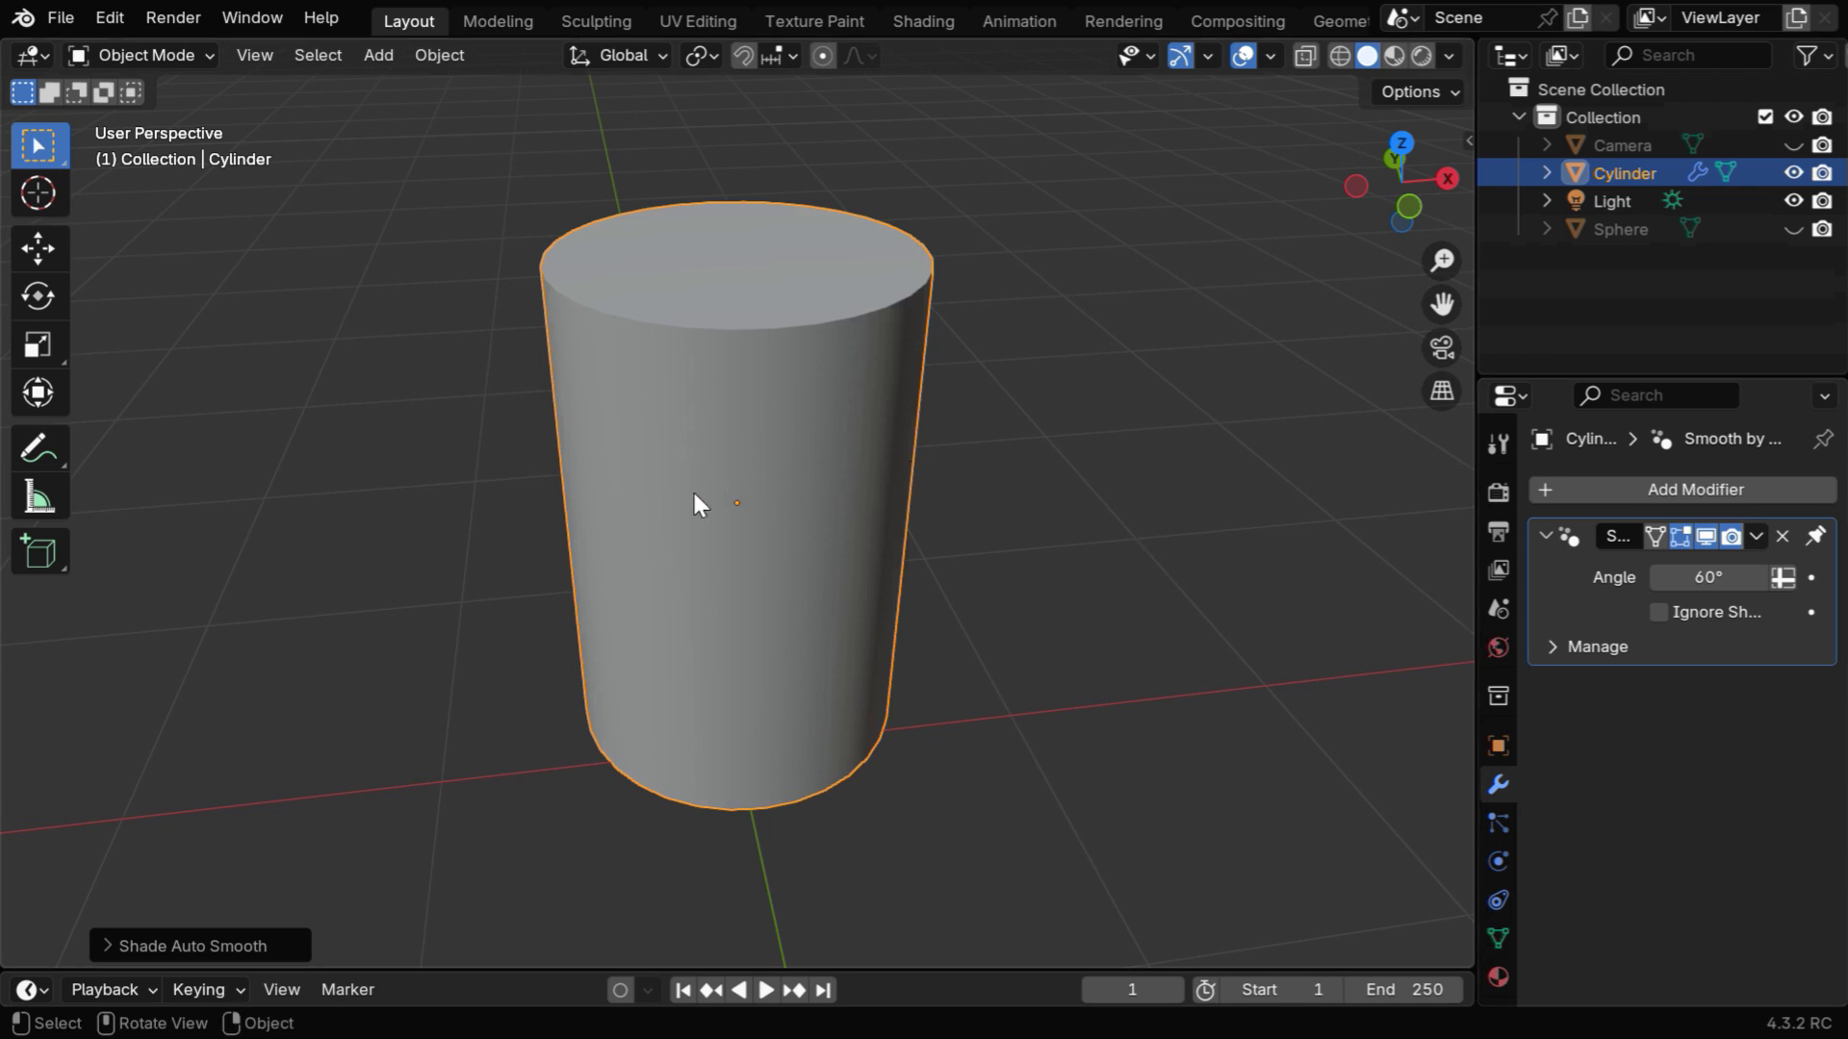
middle_drag(760, 369, 839, 357)
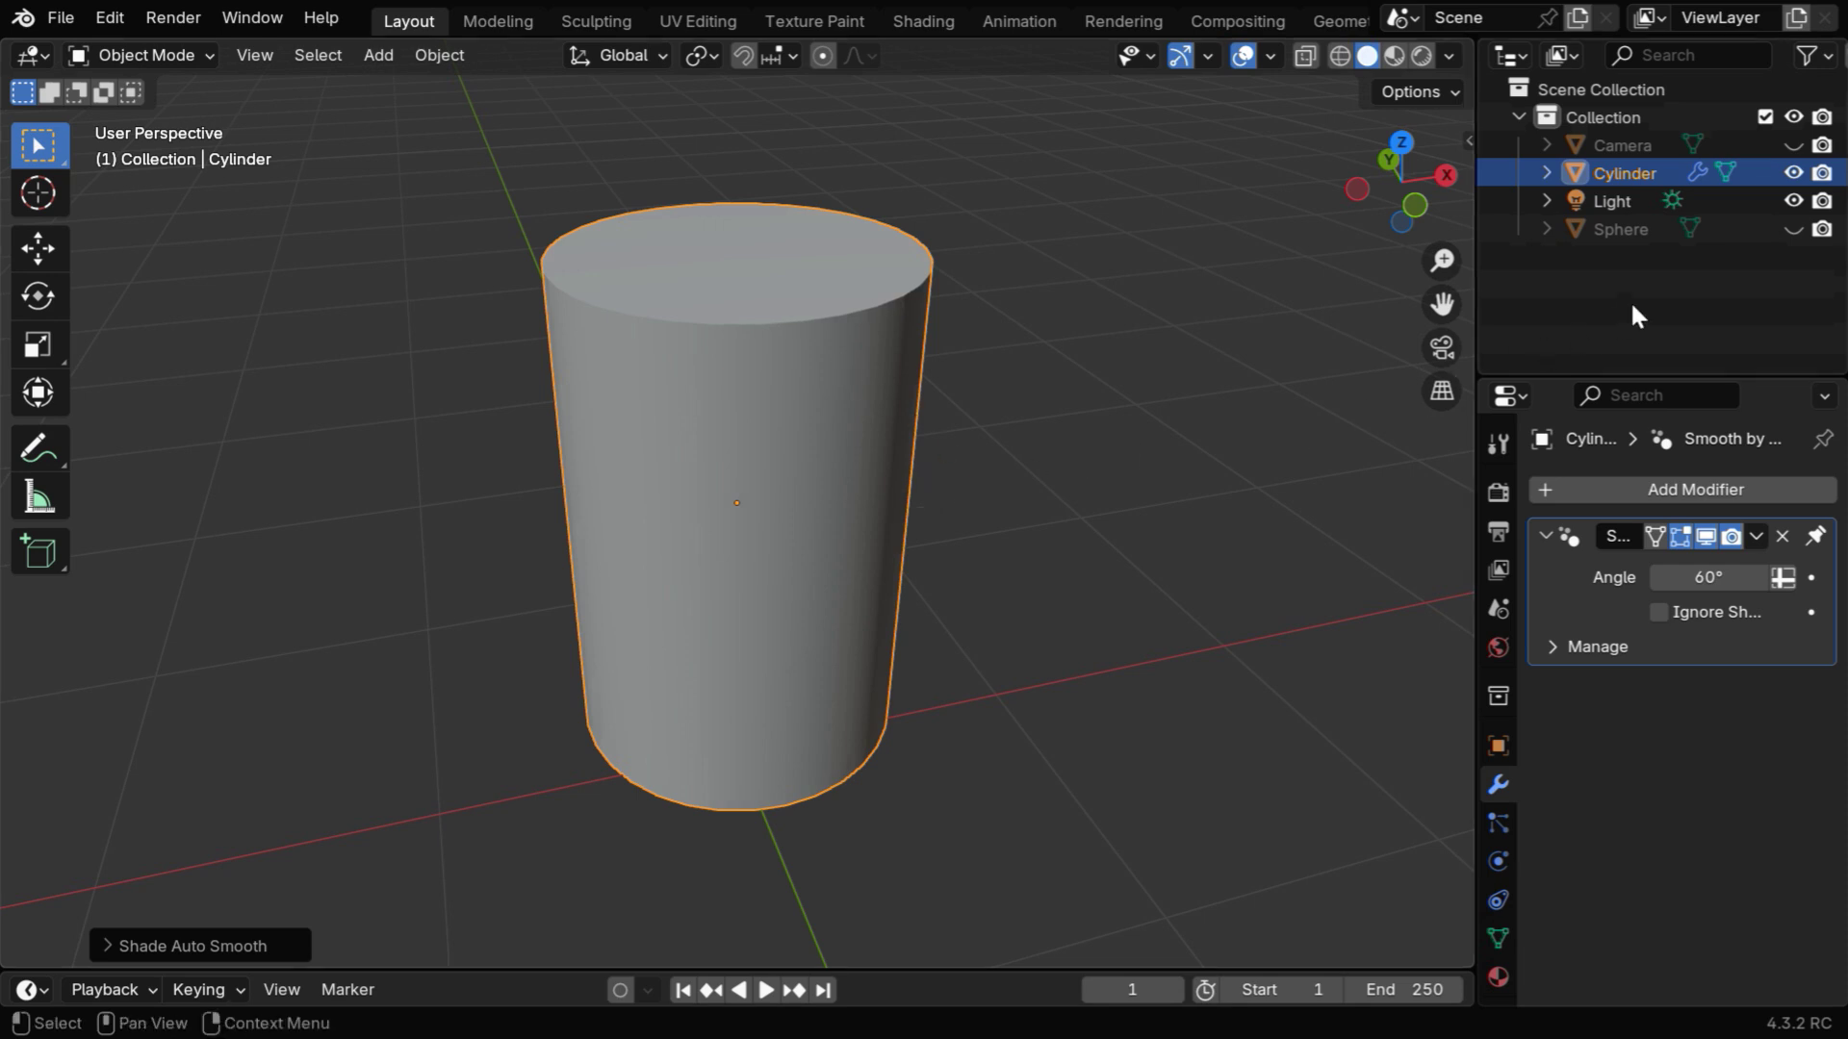
- Hide the cylinder, then show and select the camera model
click(1793, 173)
click(1792, 144)
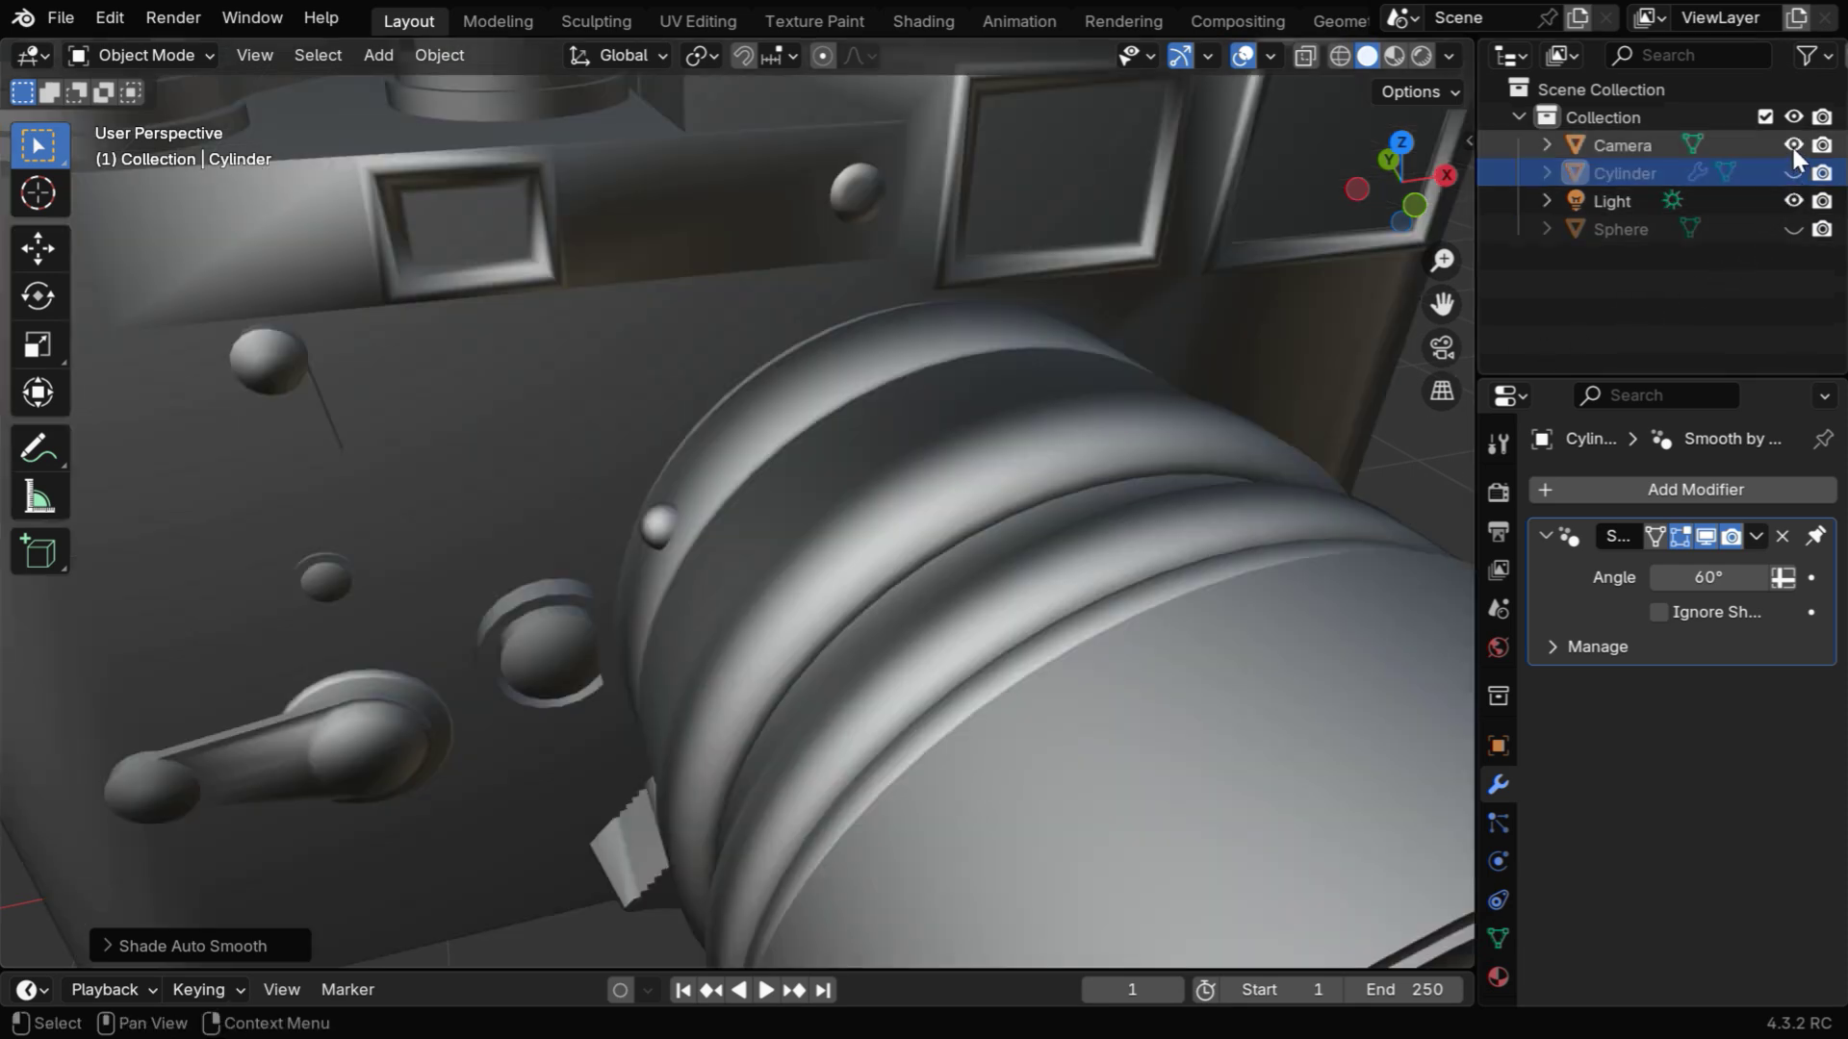
ctrl+middle_drag(925, 400, 932, 562)
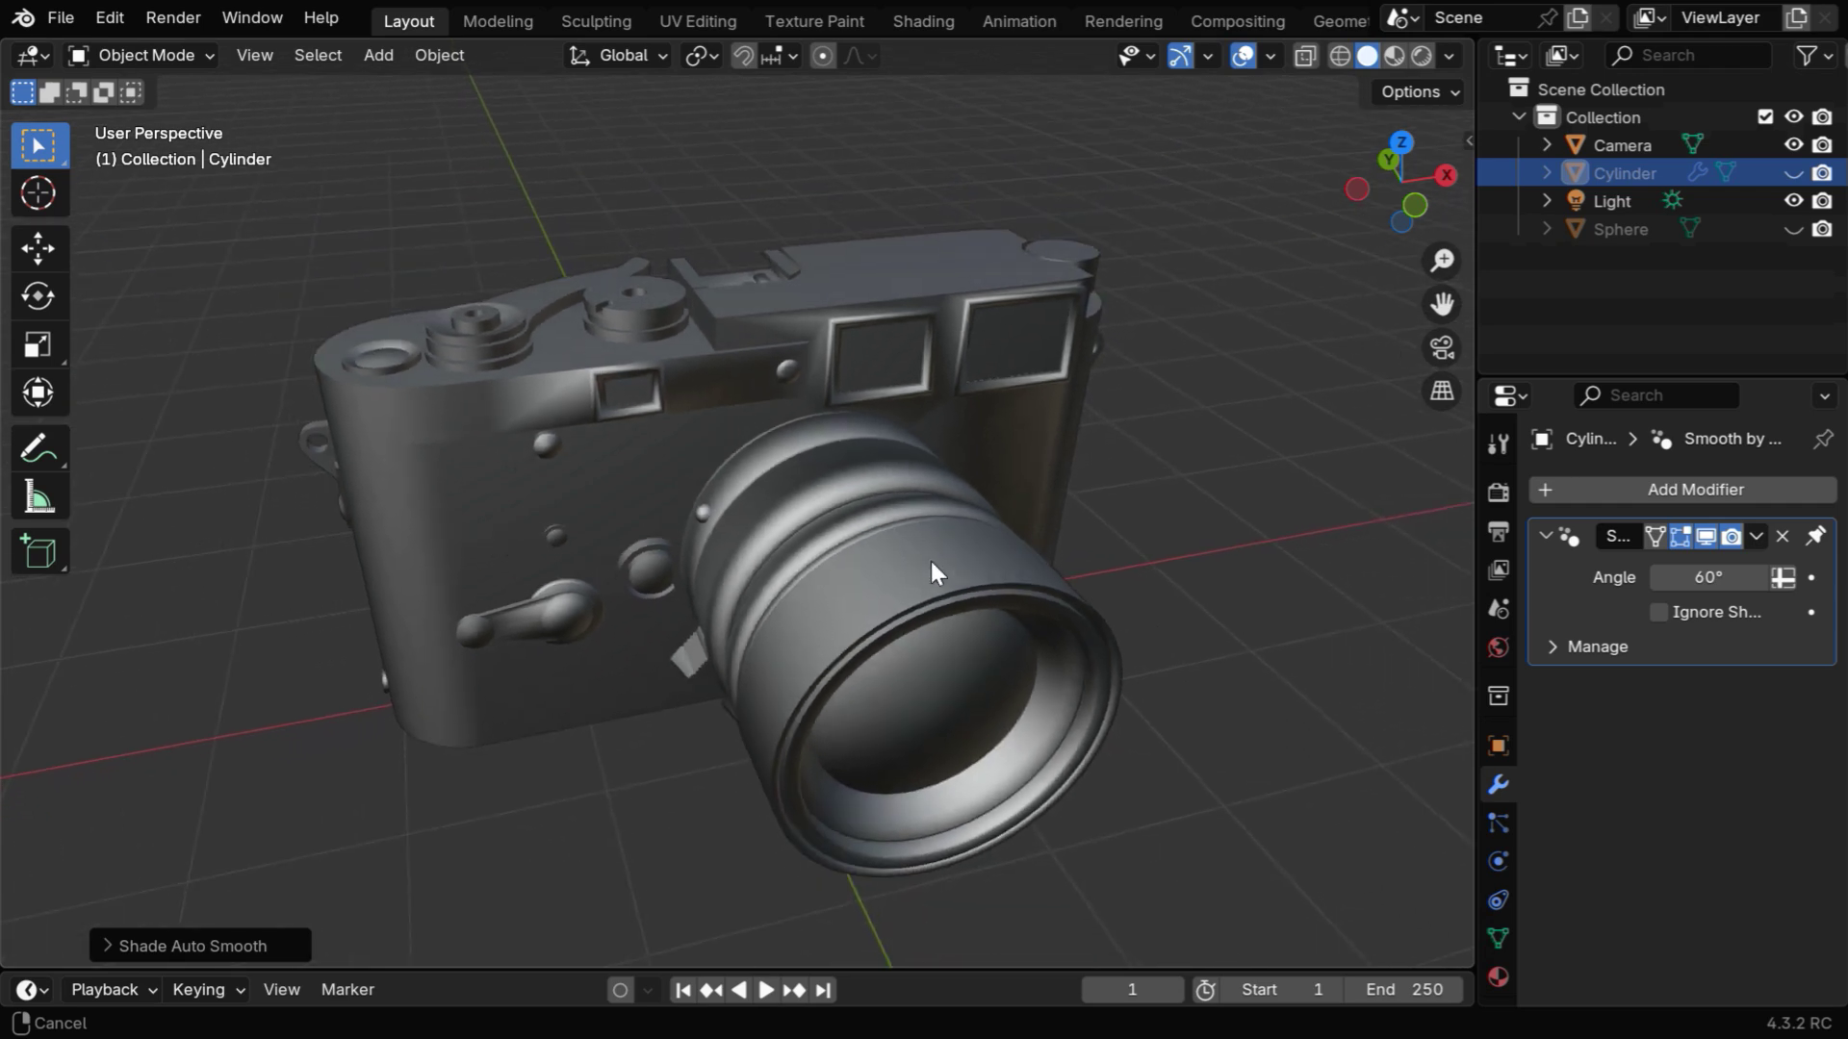
click(932, 562)
- Inspect the camera mesh in Edit Mode with nothing selected, then return to Object Mode
key(Tab)
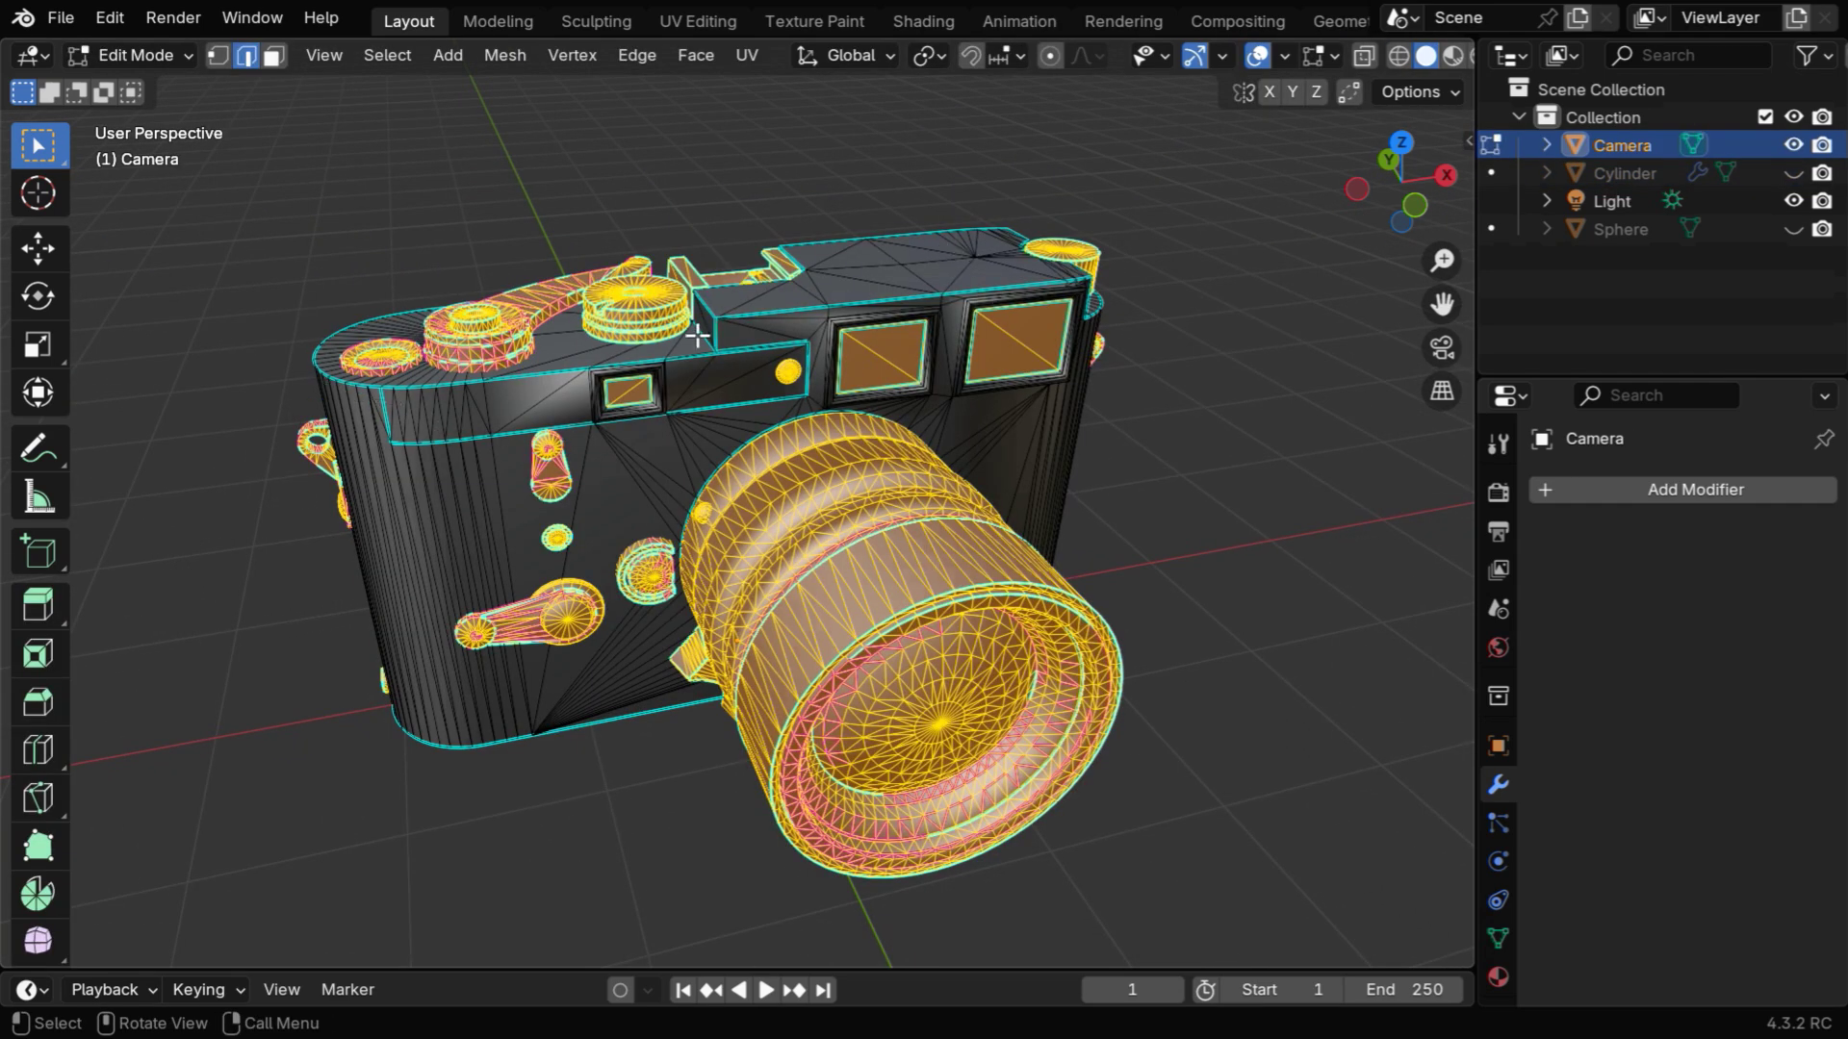
click(1142, 570)
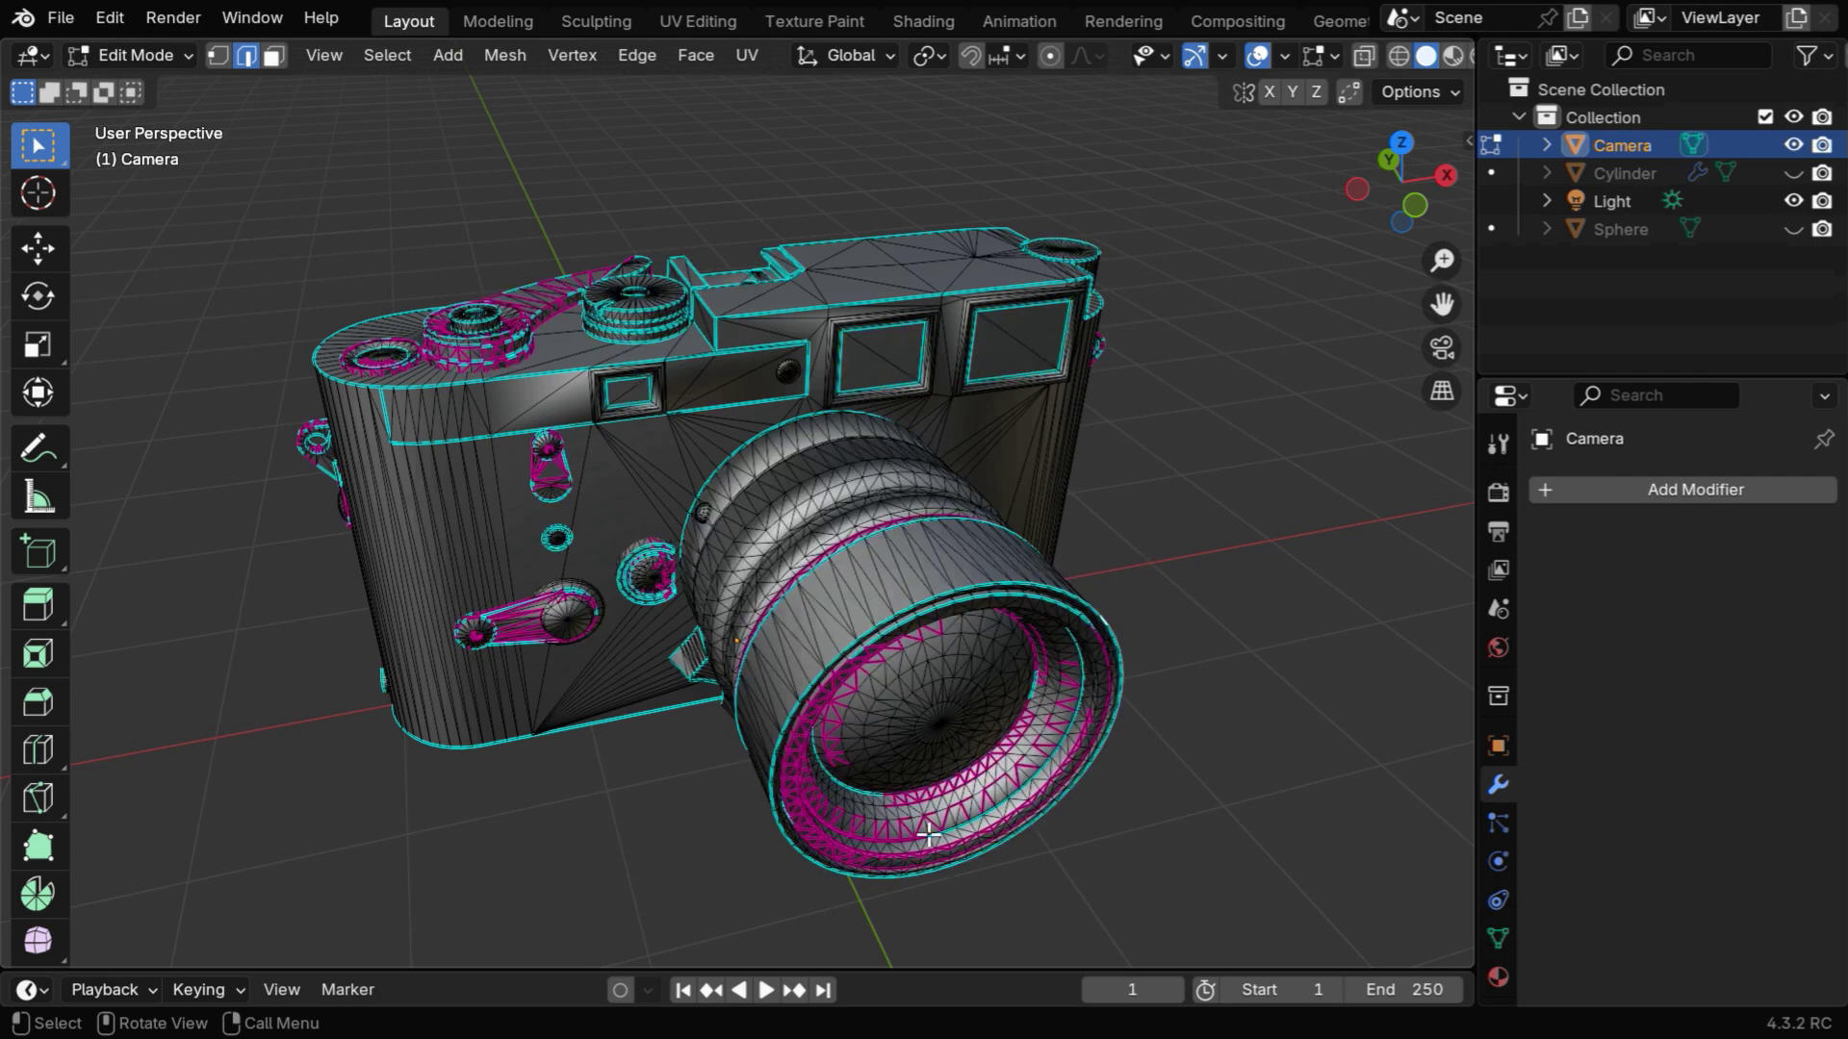
middle_drag(1049, 603, 878, 600)
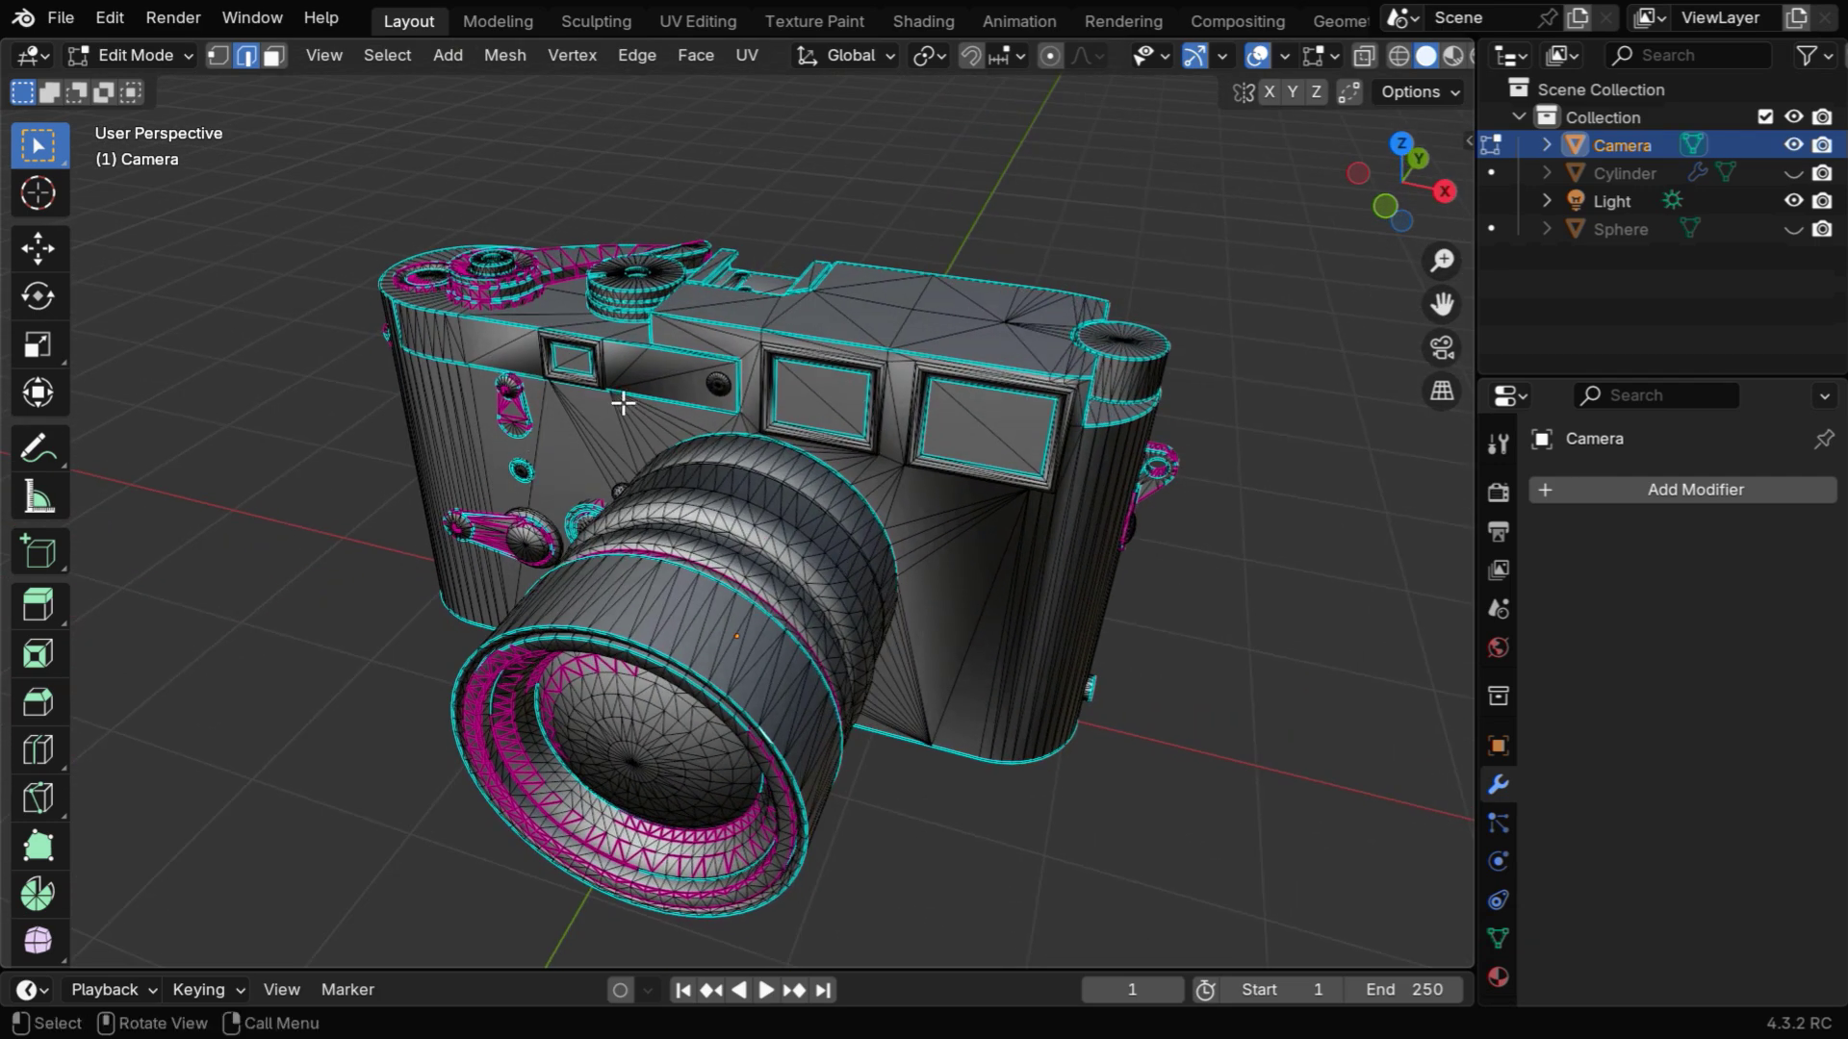
key(Tab)
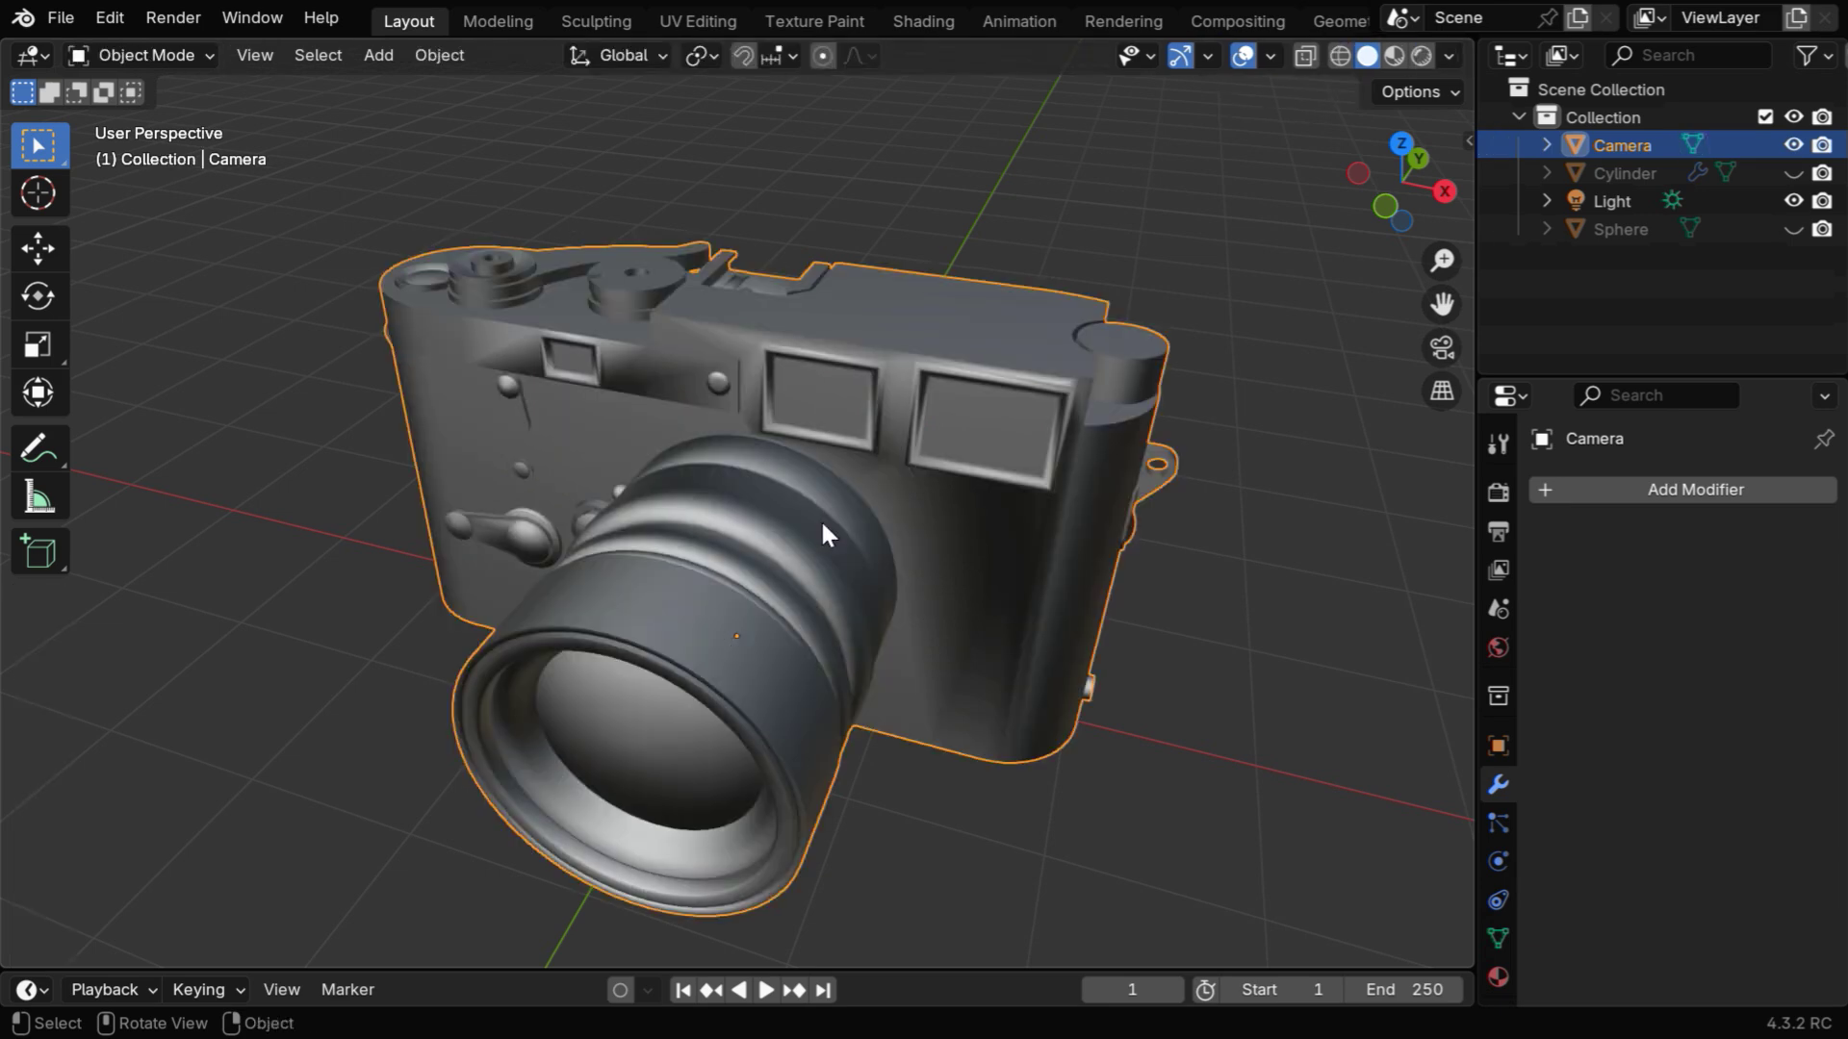
- Apply Shade Auto Smooth to the camera model and inspect the lens
click(444, 56)
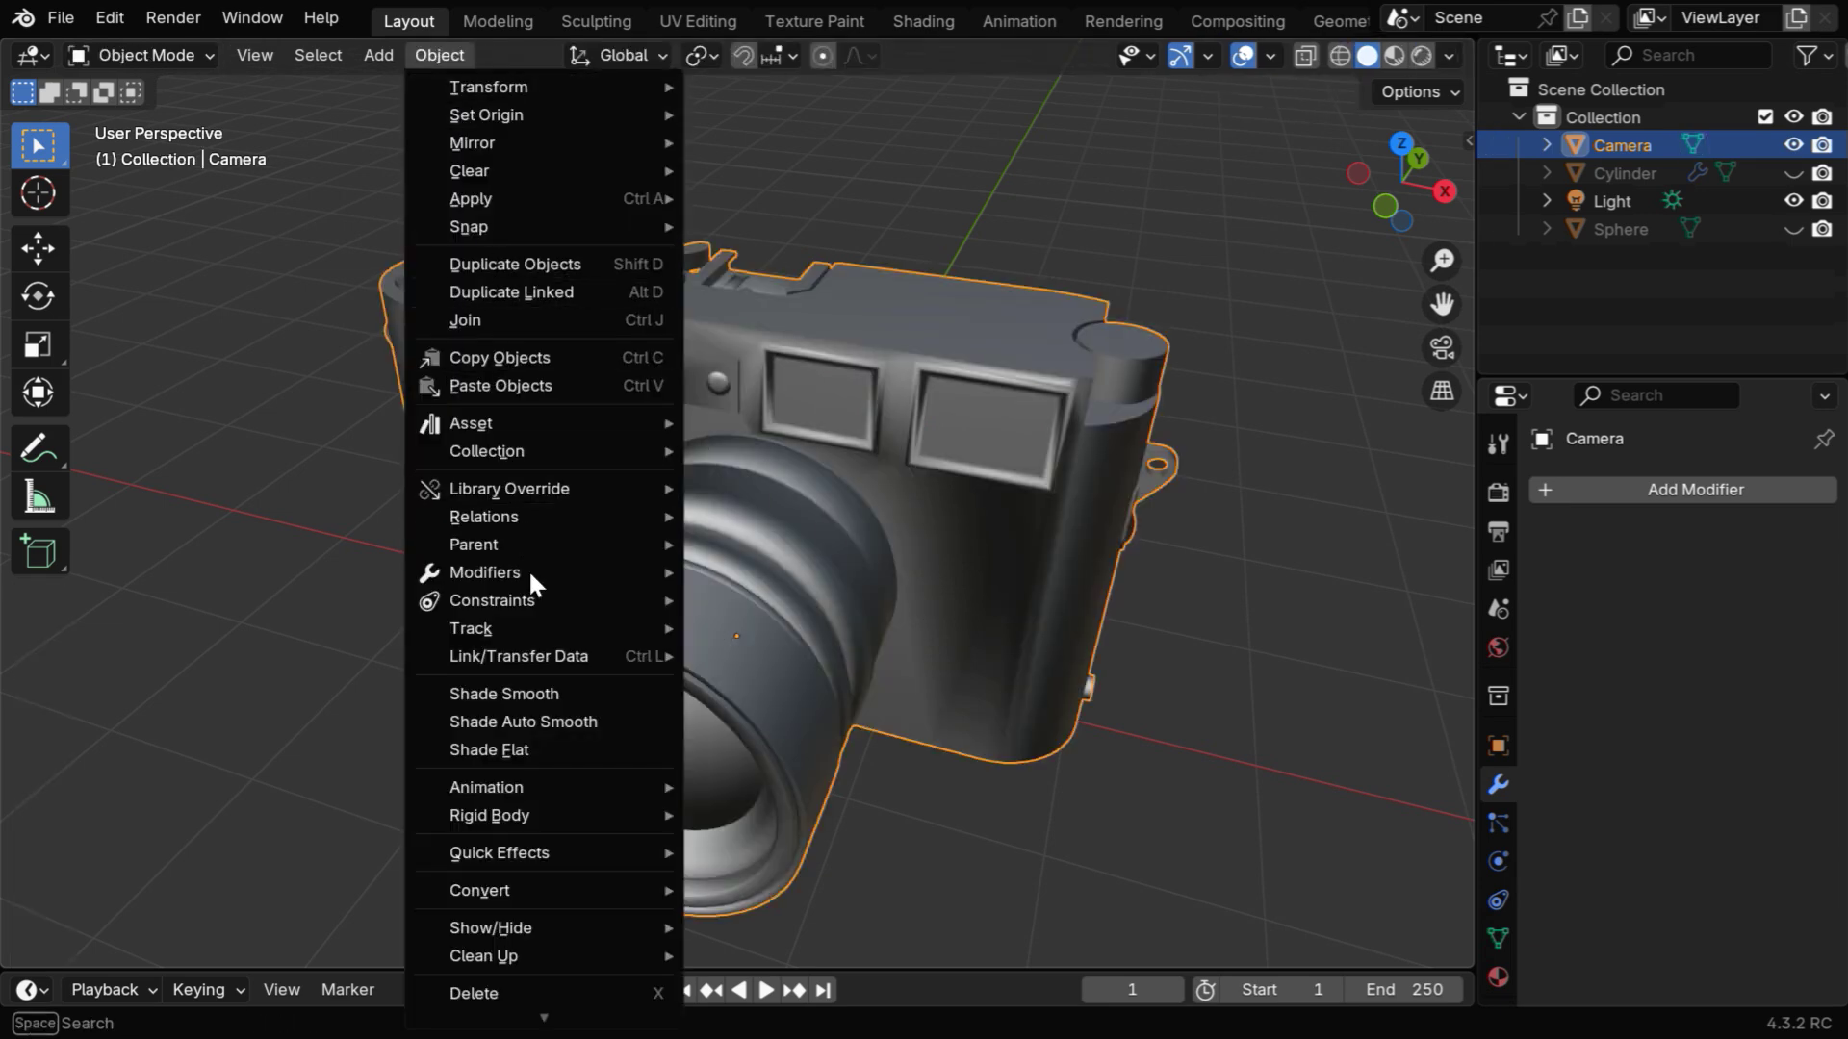
click(559, 723)
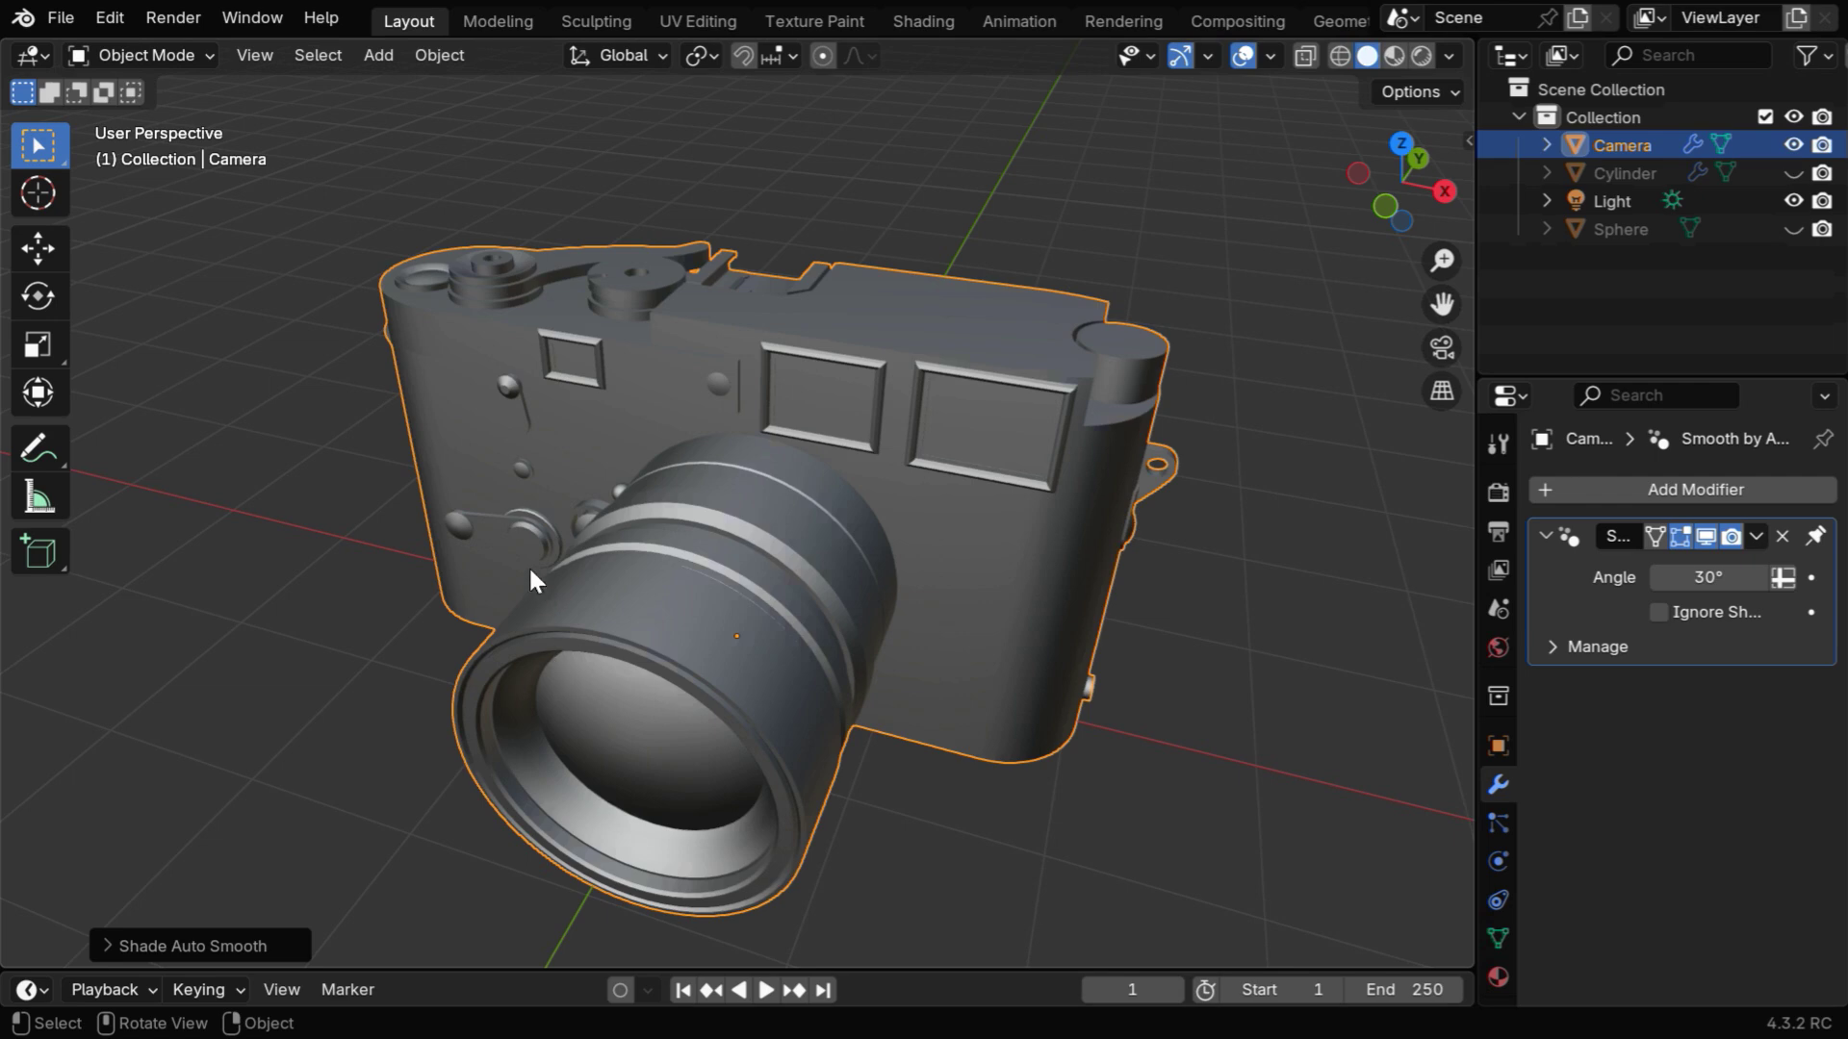
middle_drag(972, 567, 1068, 565)
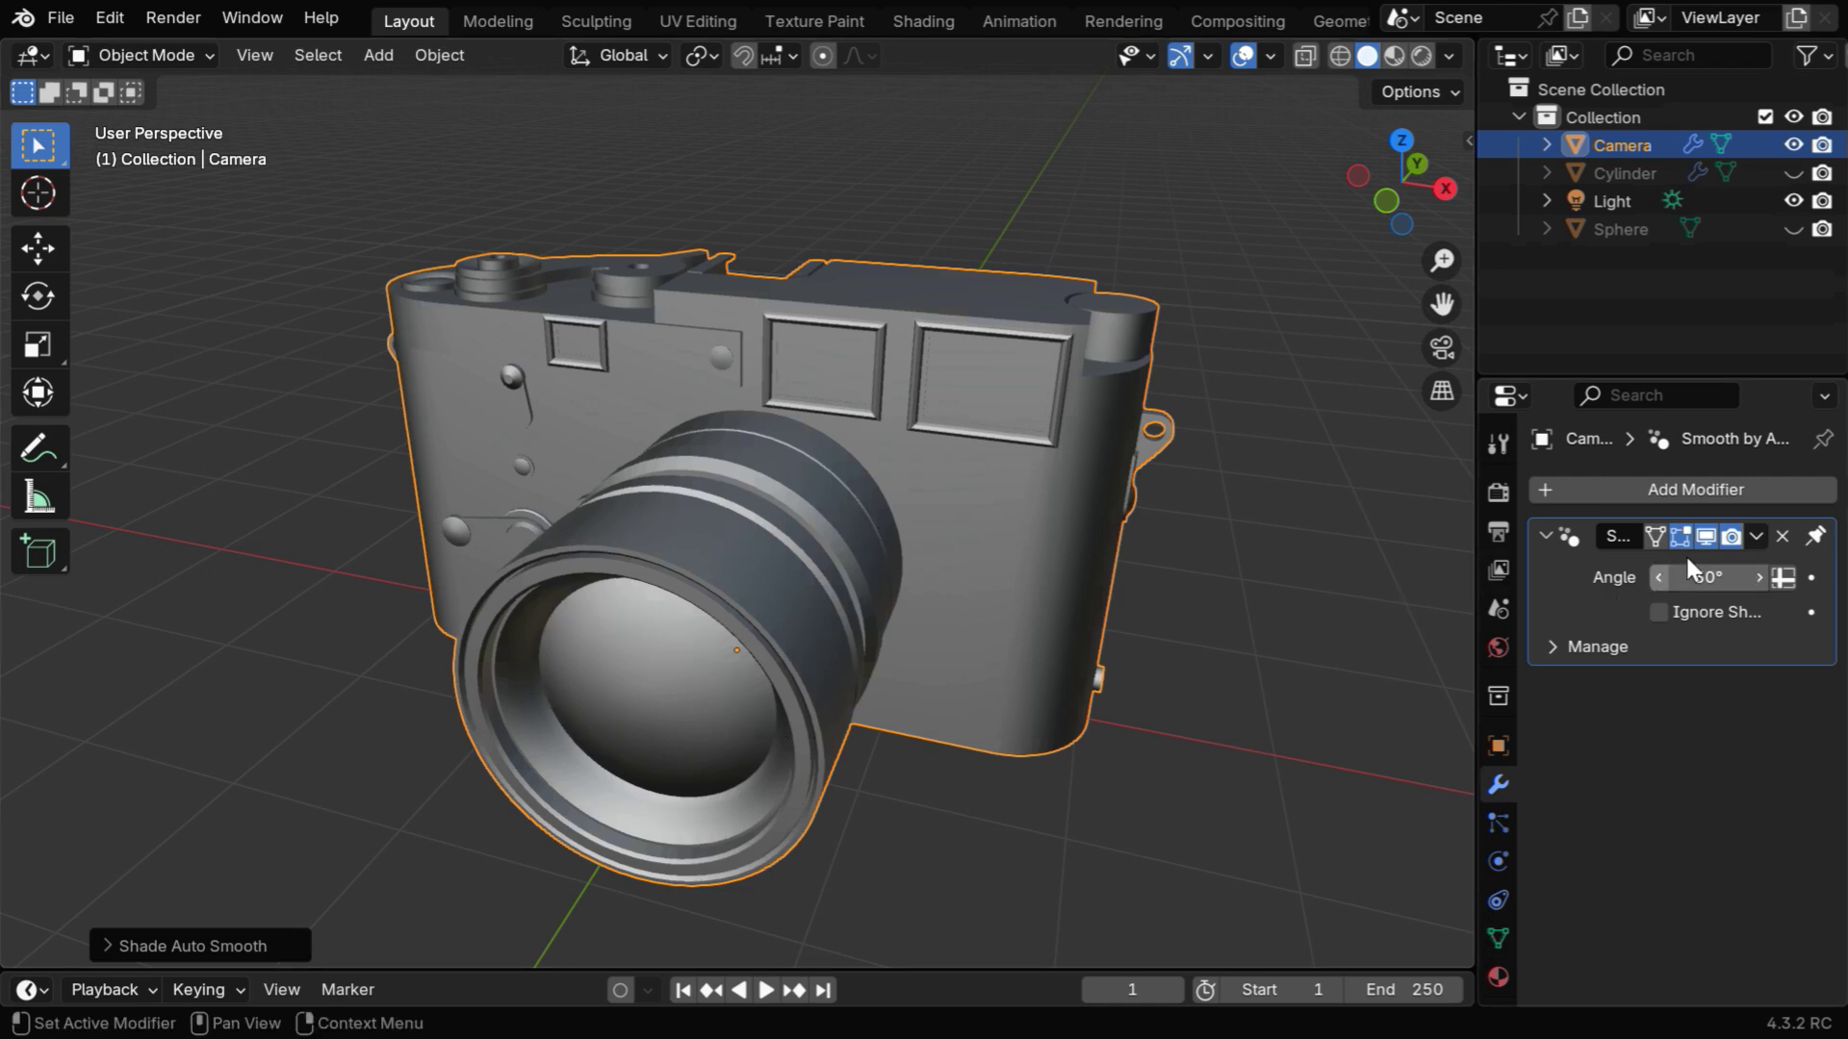
- Raise the camera's Smooth by Angle modifier angle to 60°
click(1718, 578)
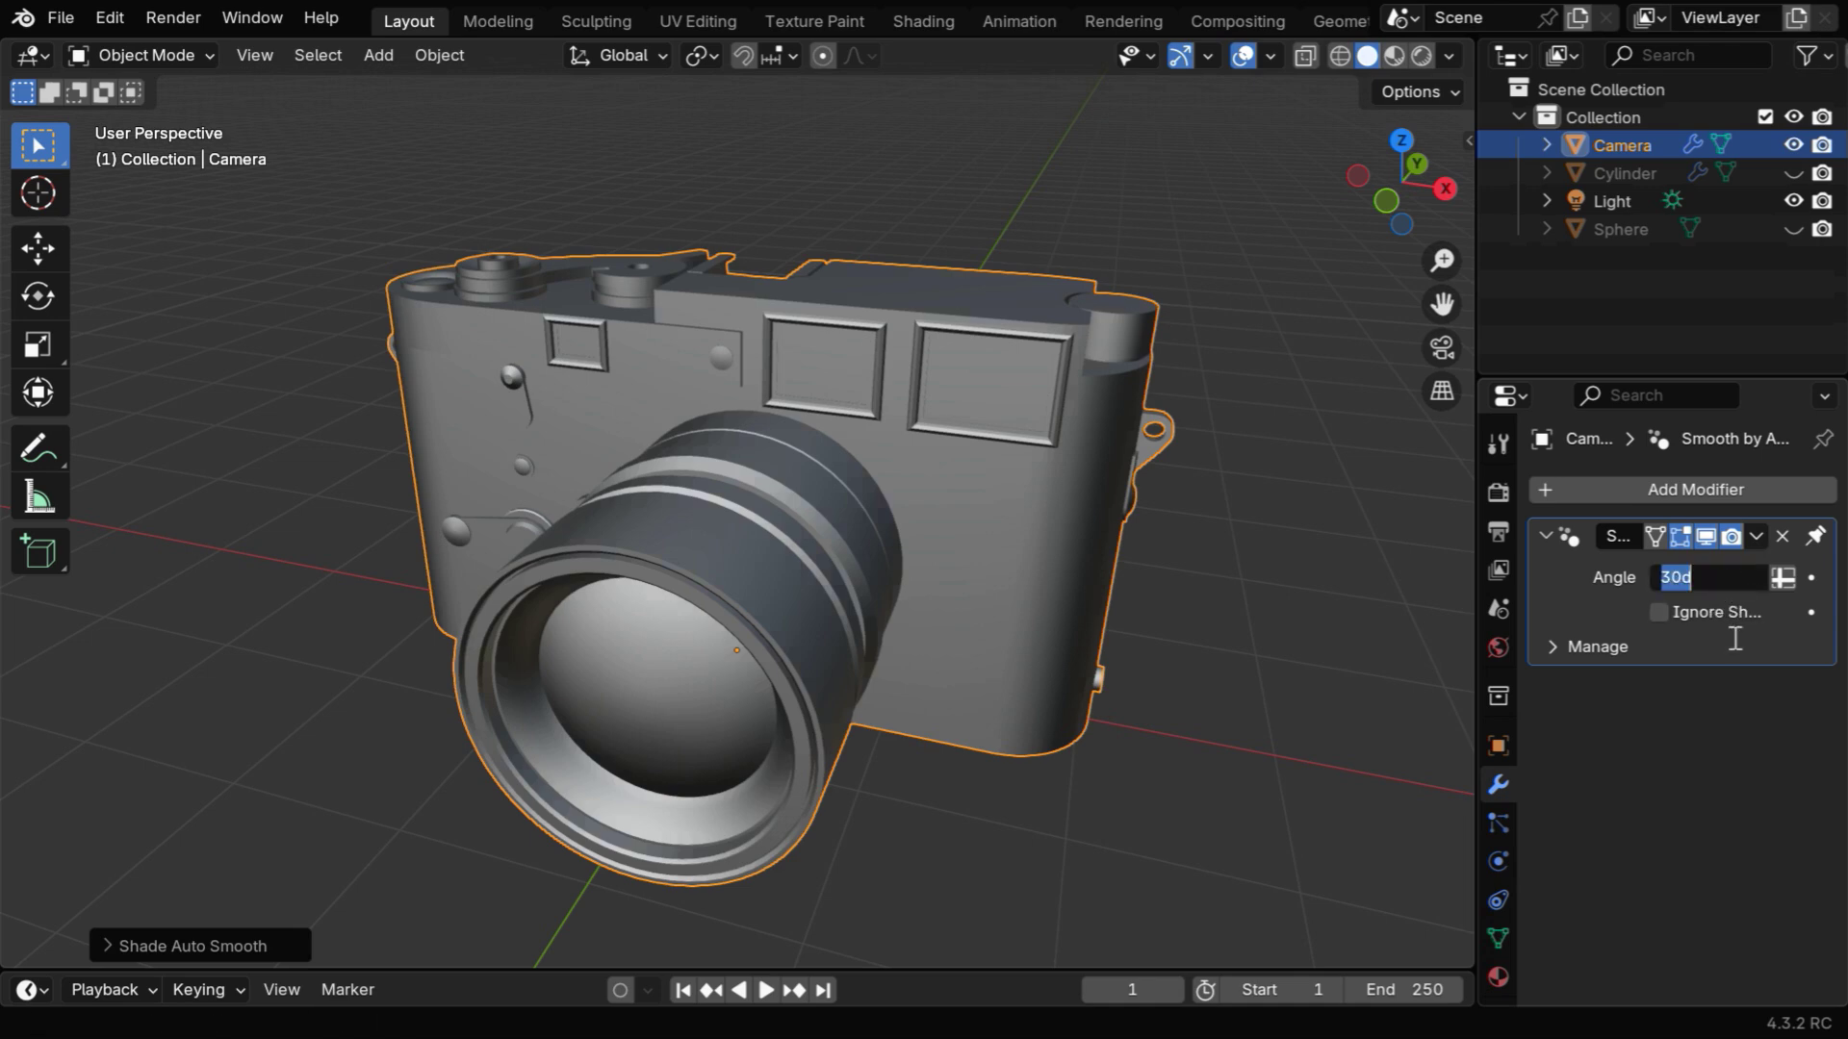
text(60)
key(Return)
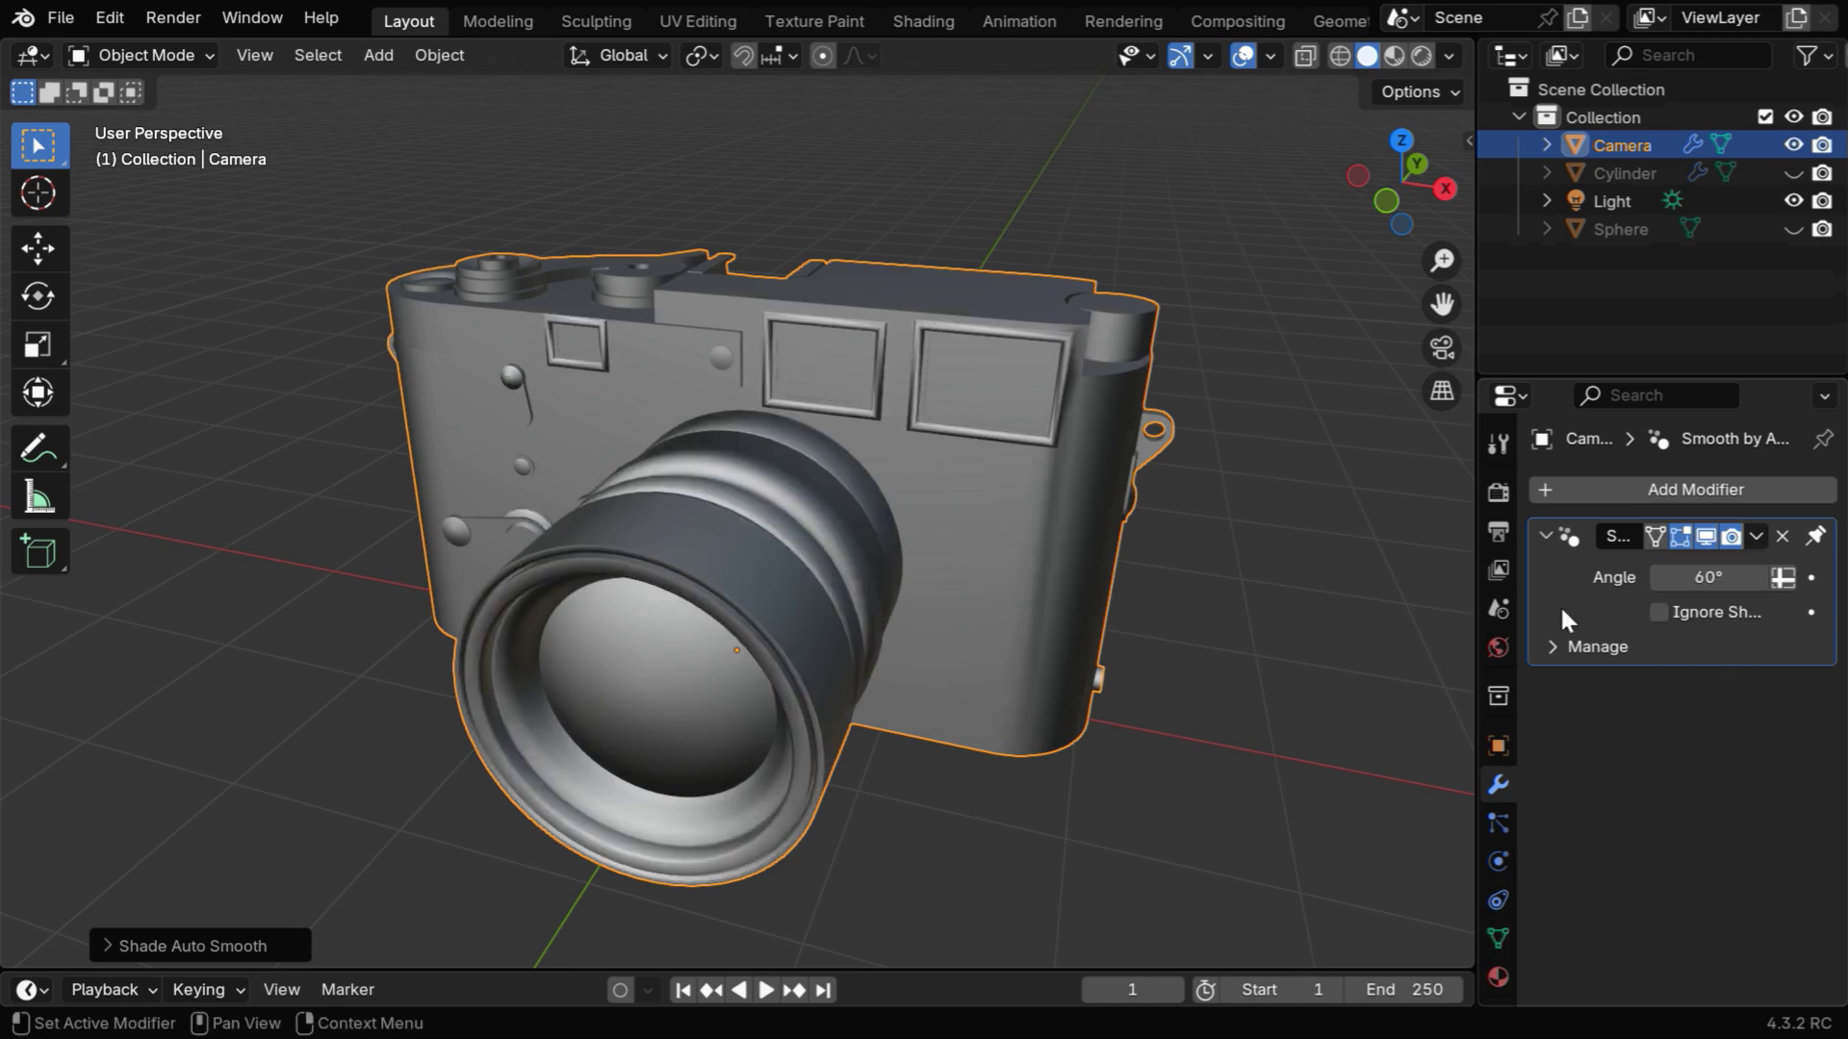
middle_drag(1083, 583, 1105, 586)
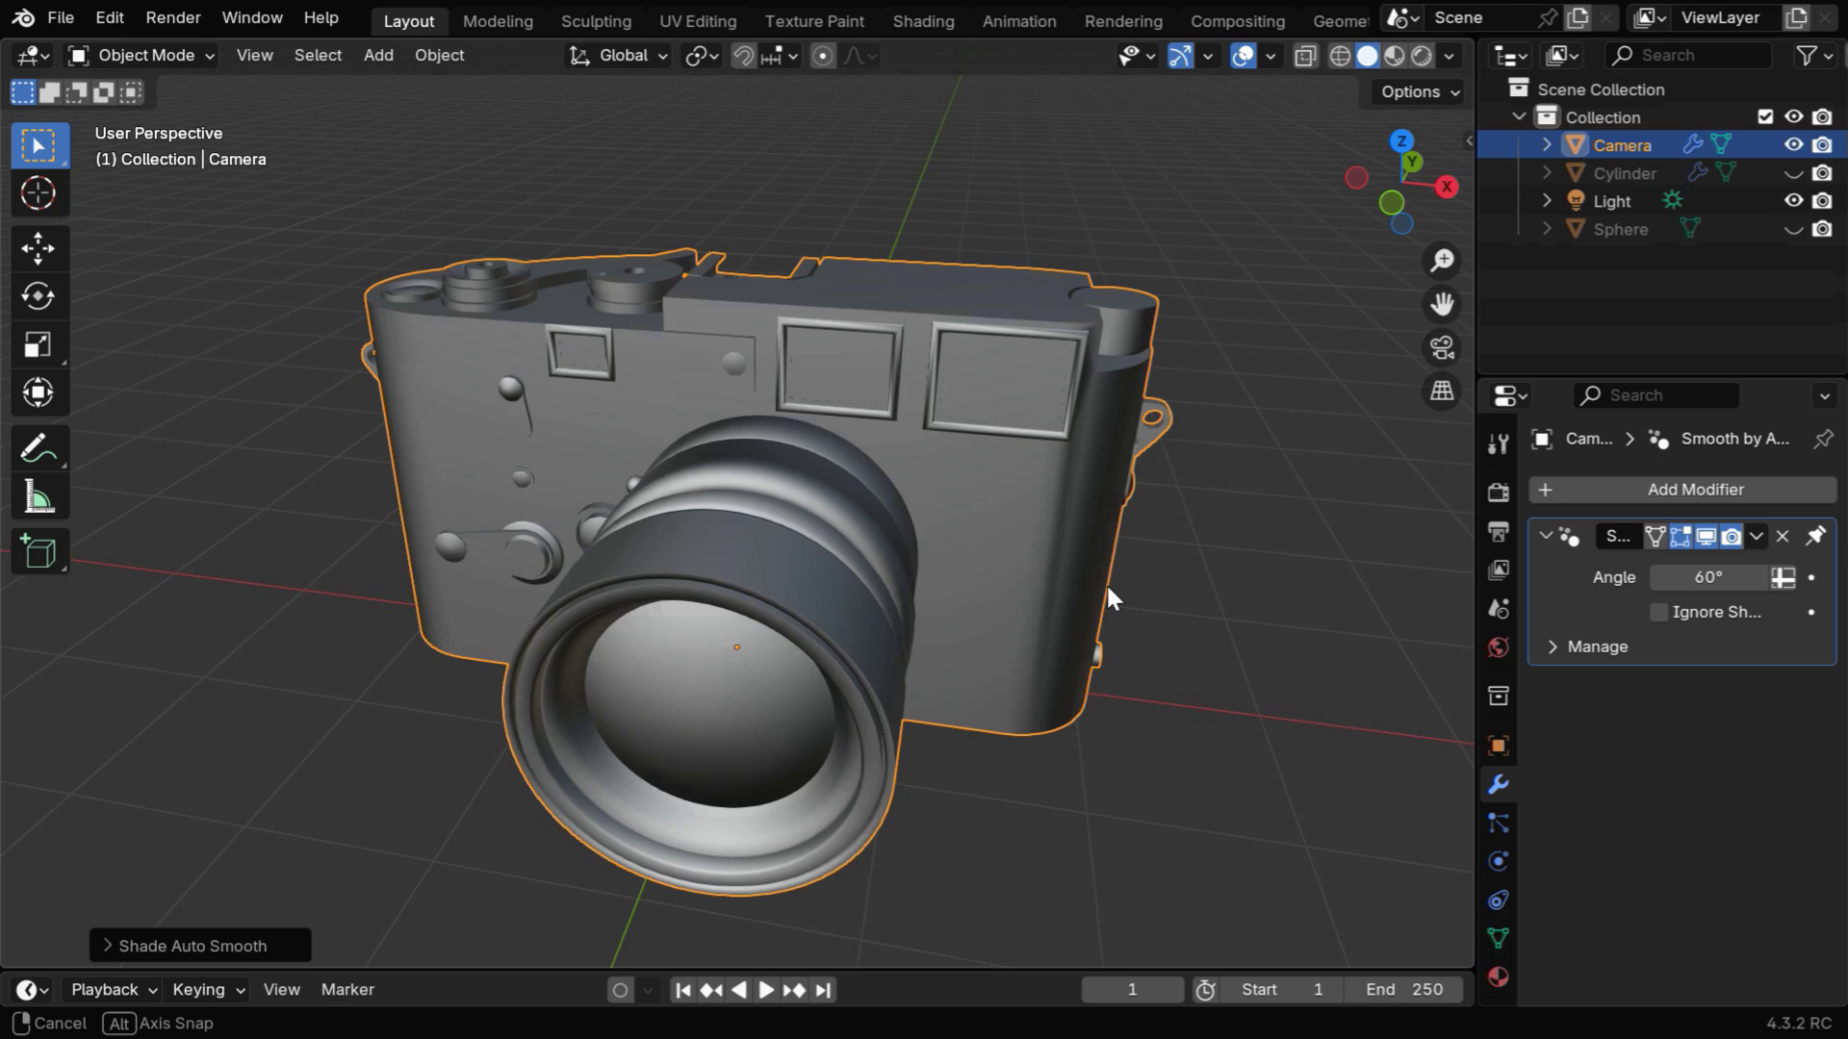
middle_drag(1106, 597, 1106, 596)
- Replace the camera's auto smoothing with plain Shade Smooth, removing the Smooth by Angle modifier
click(439, 55)
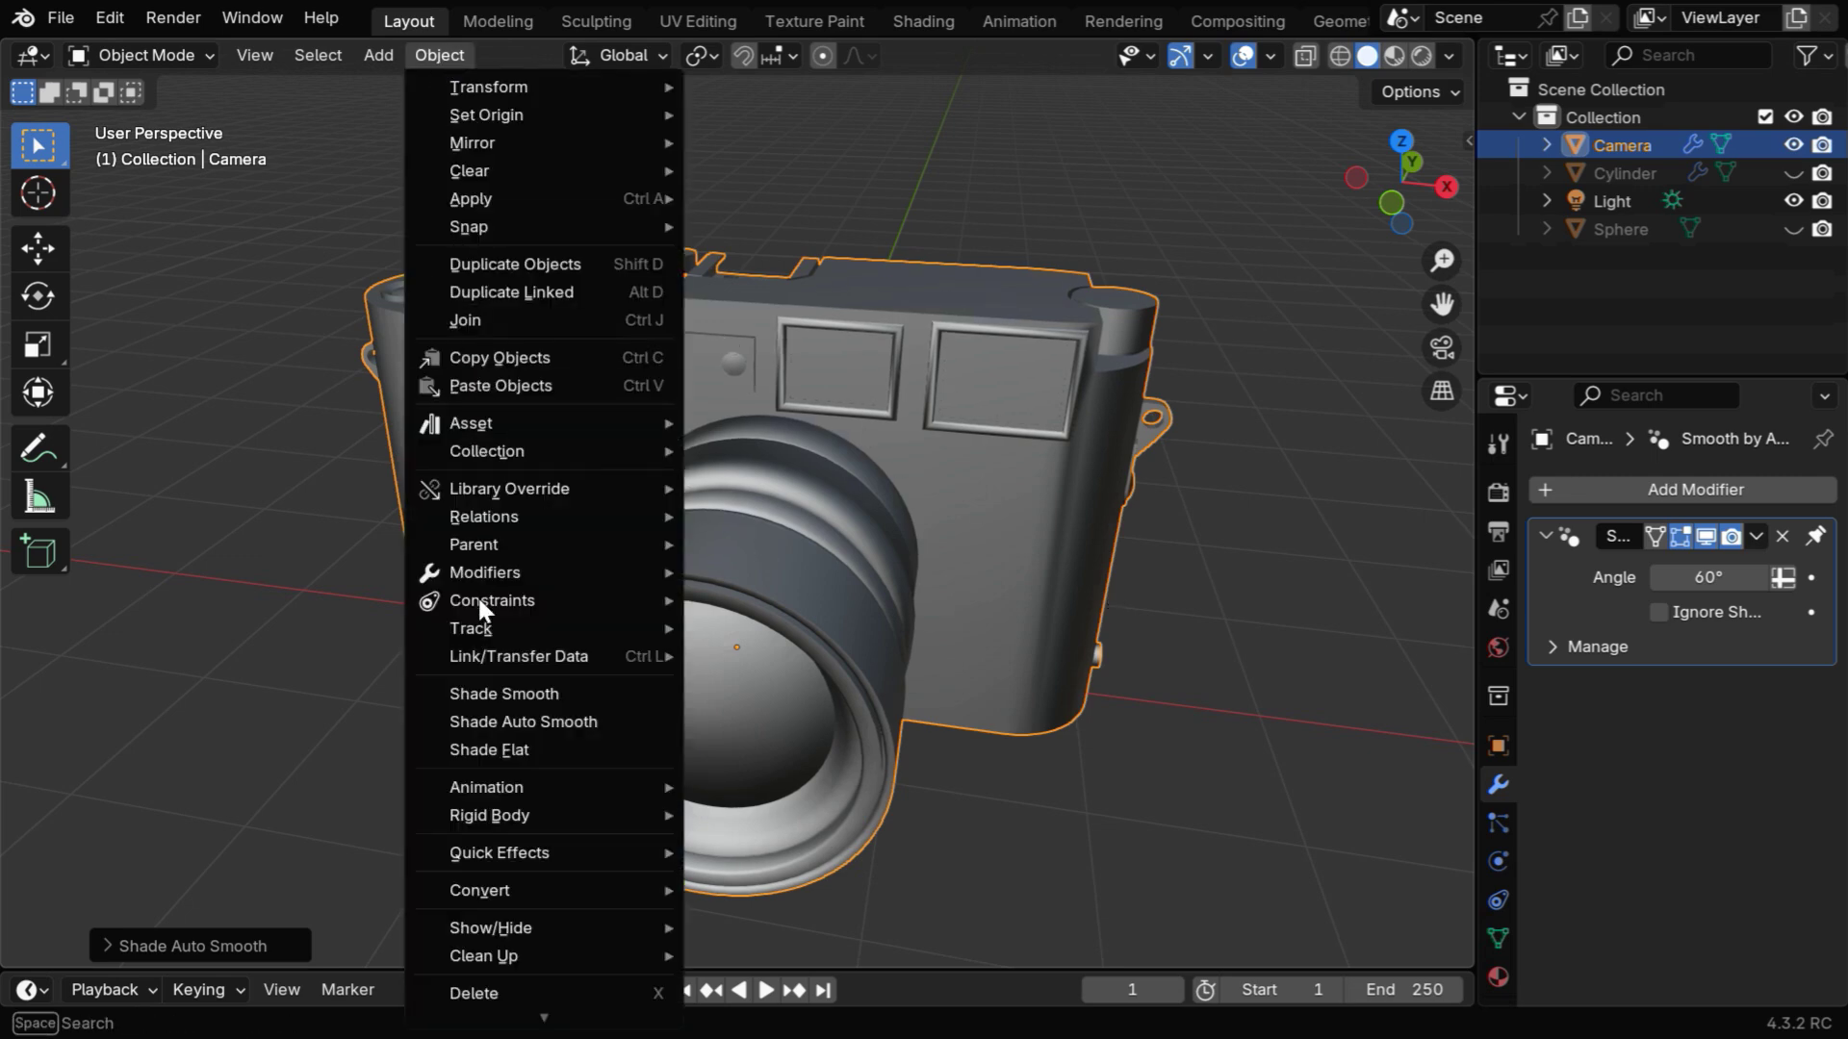
click(496, 693)
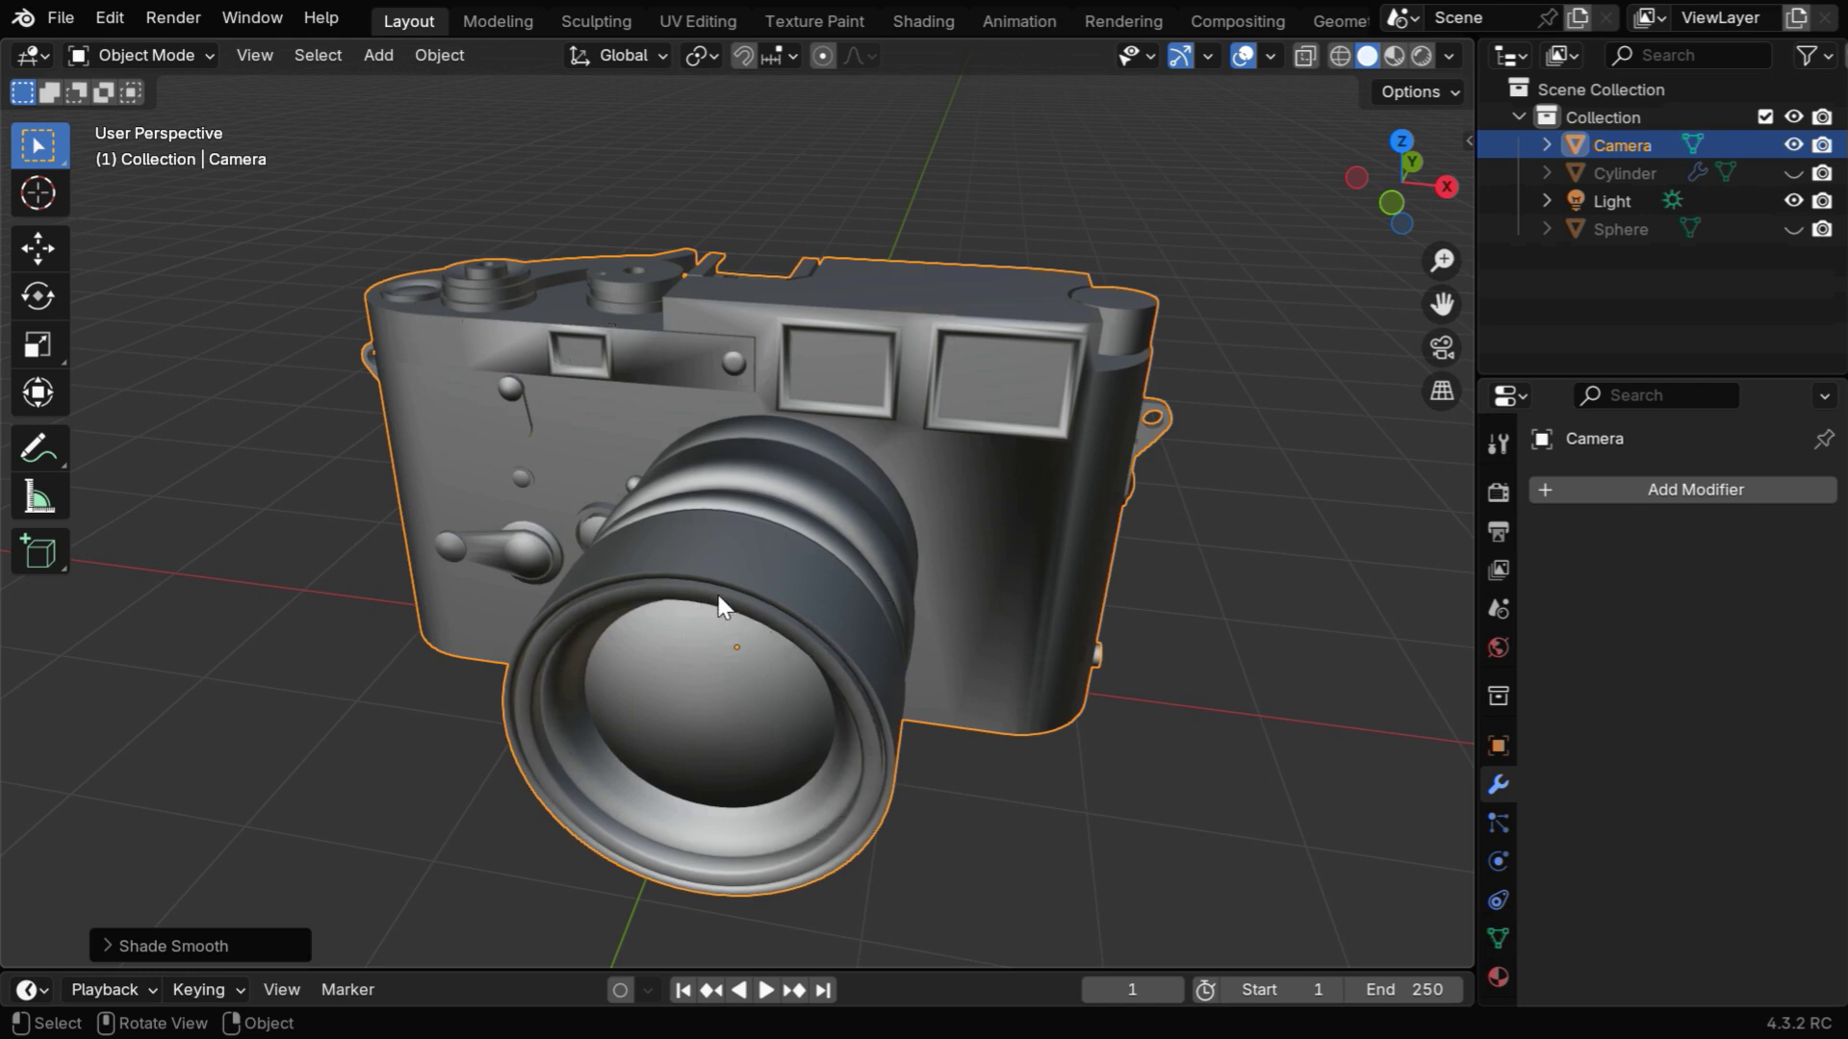
middle_drag(1135, 766, 1095, 553)
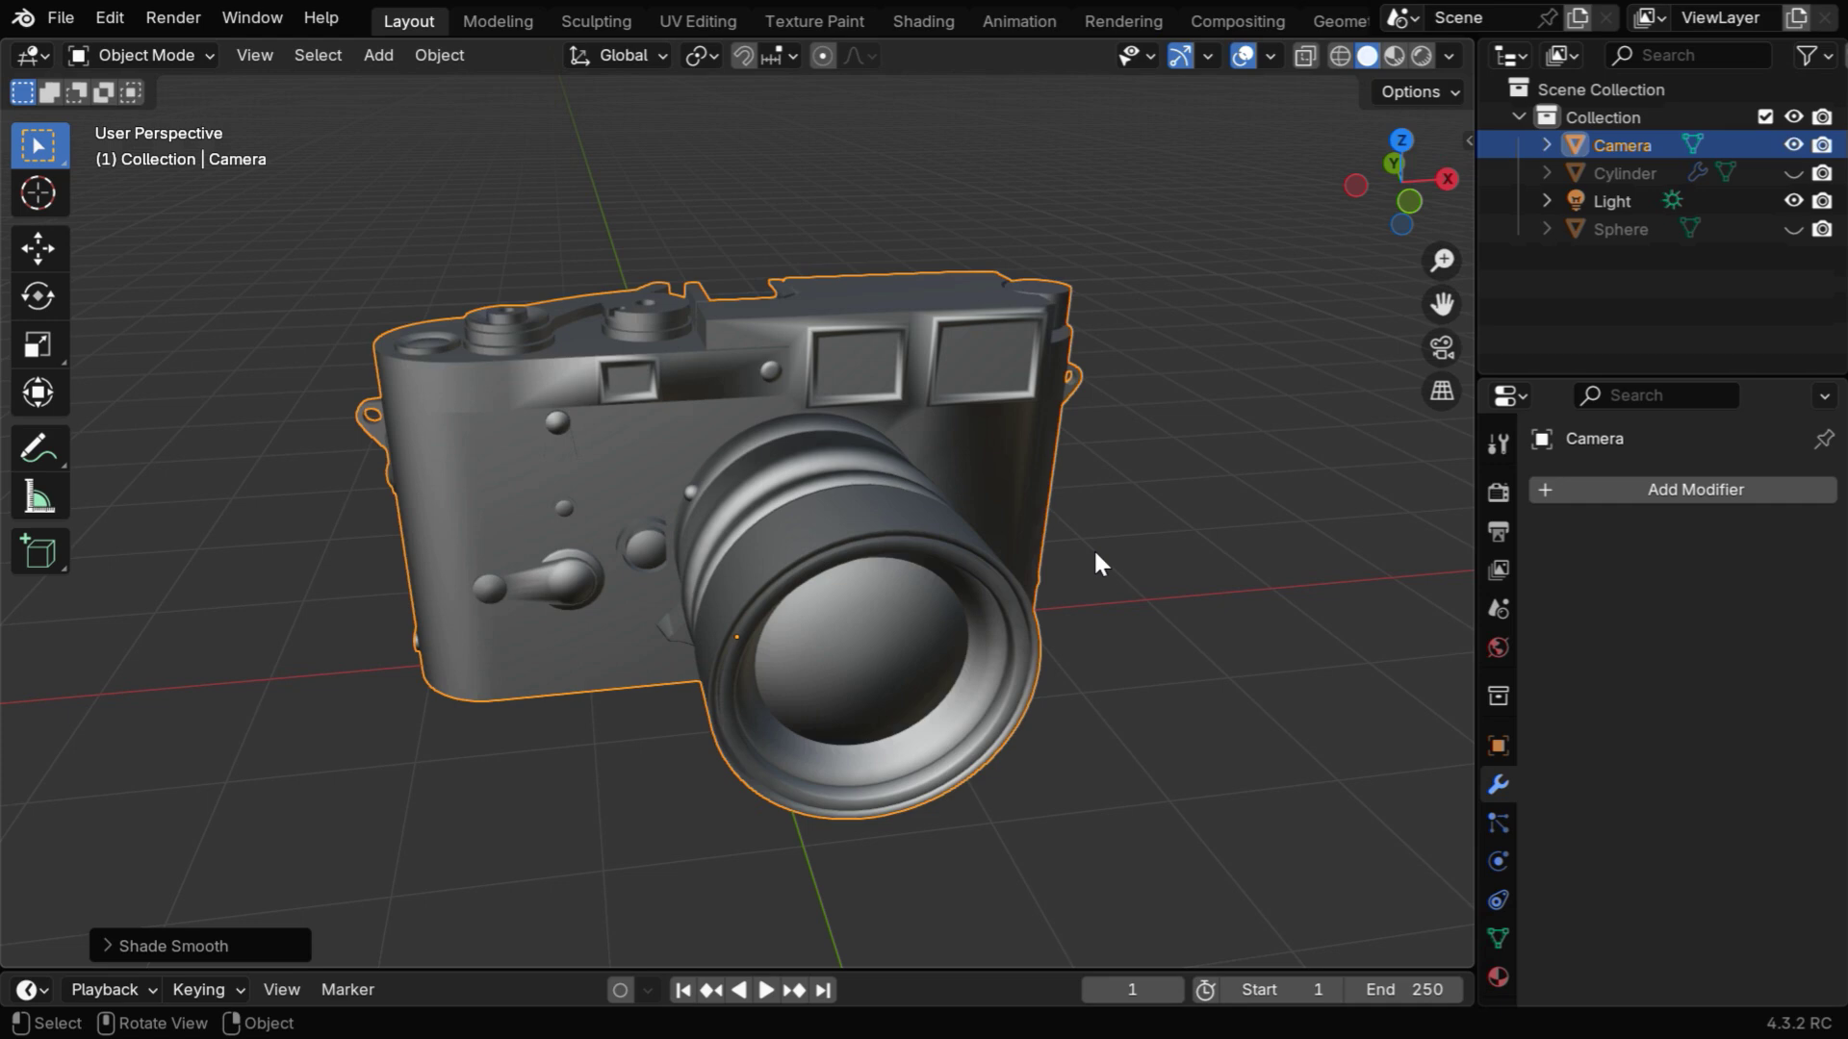
- Switch the viewport to Material Preview and zoom in closer on the camera
click(1422, 55)
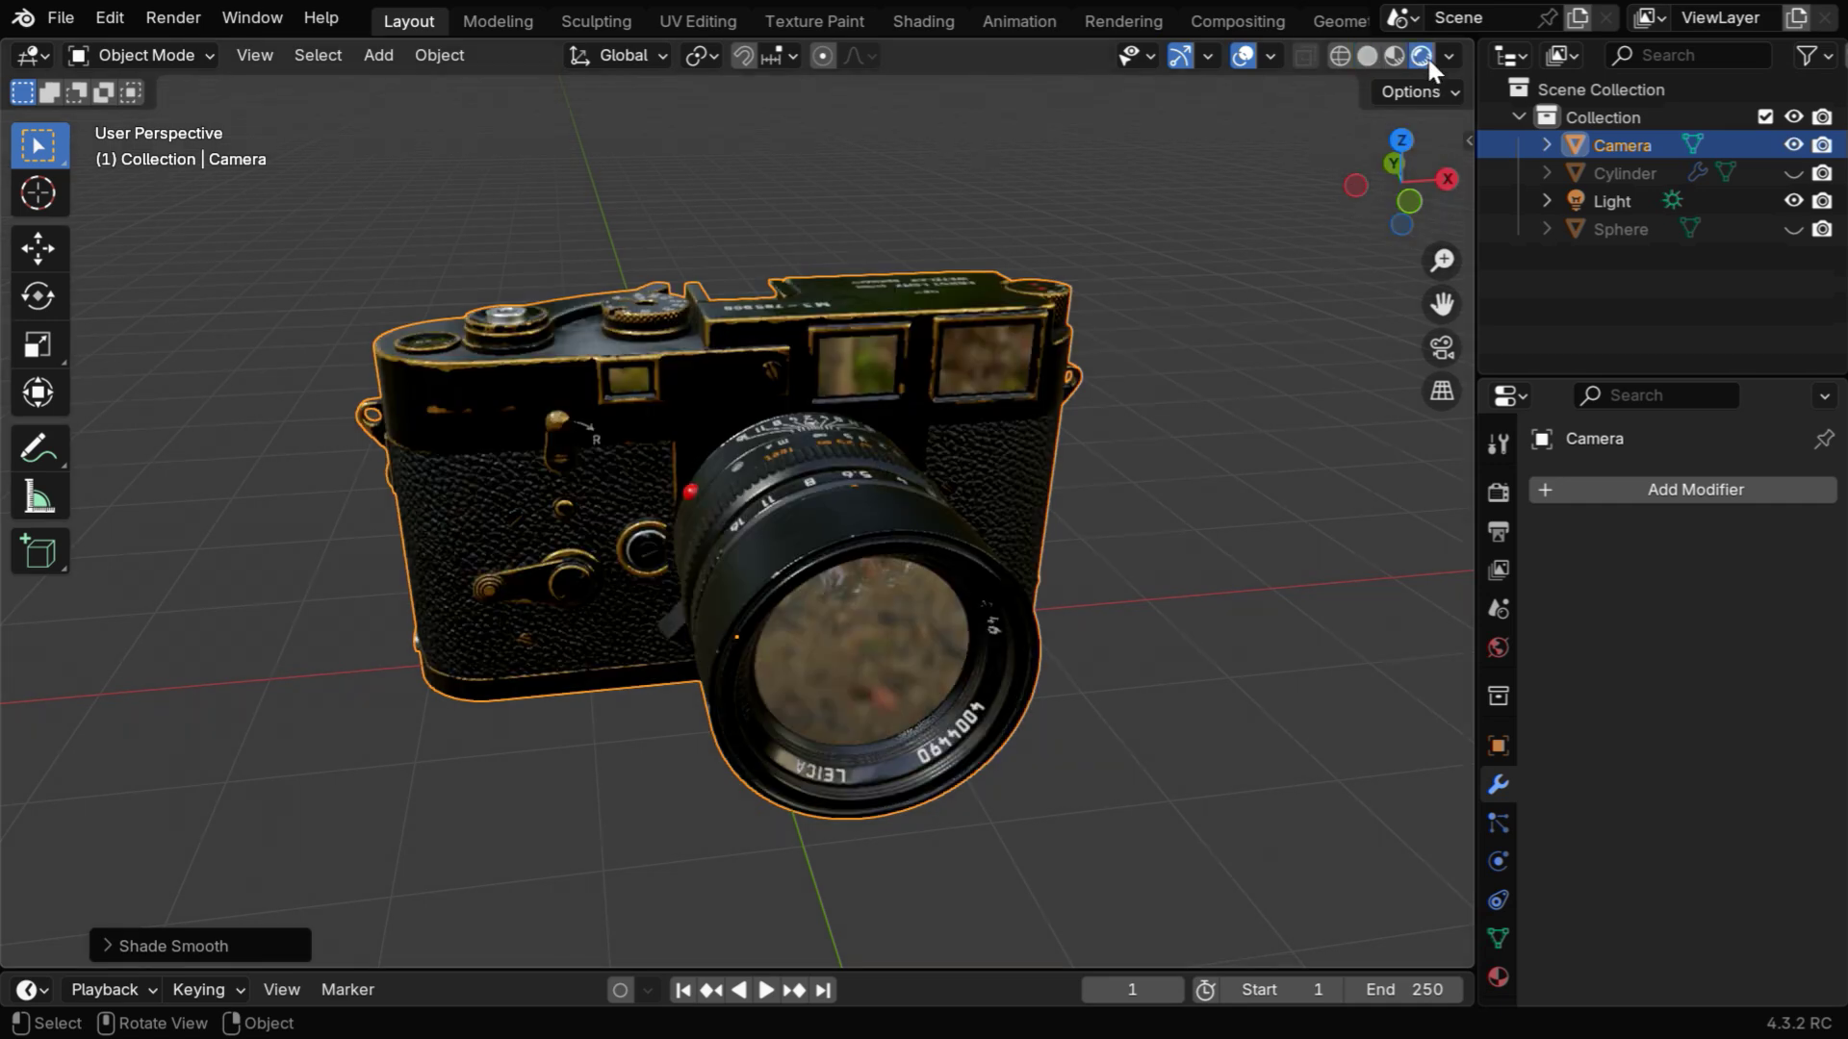
click(1152, 645)
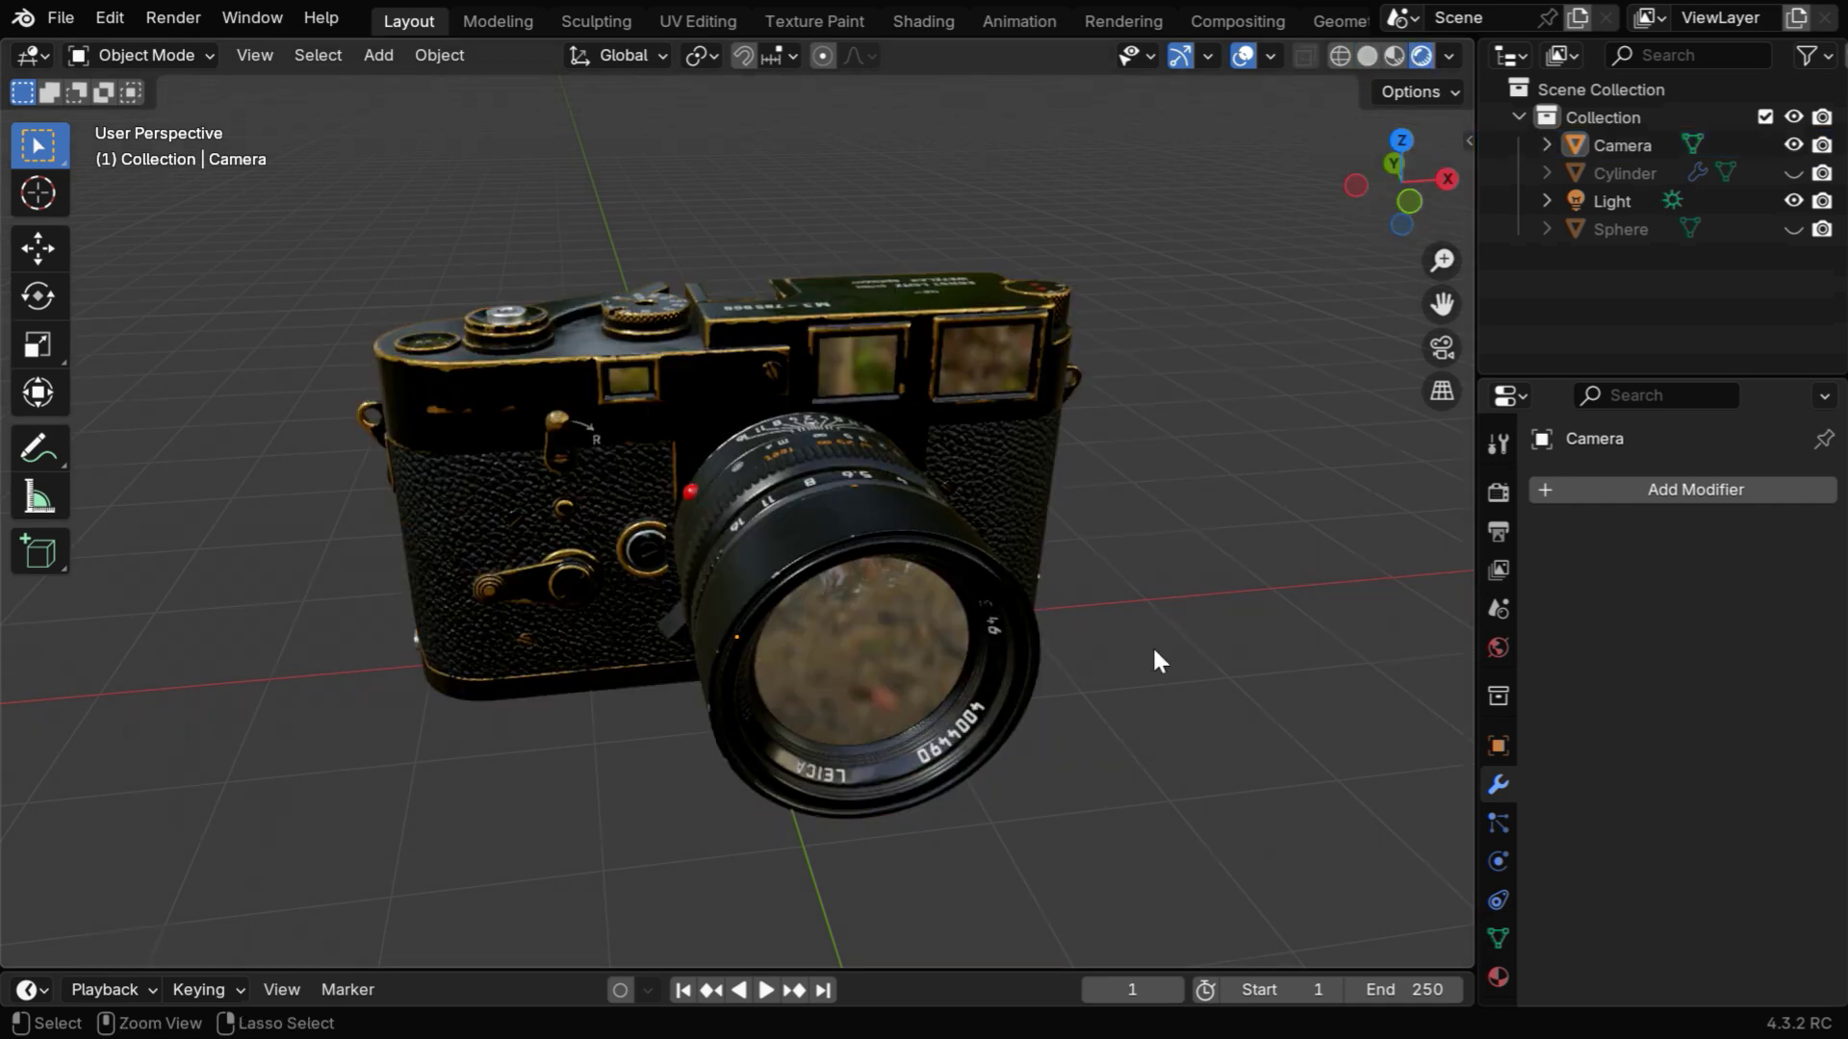
ctrl+middle_drag(1152, 645, 1146, 592)
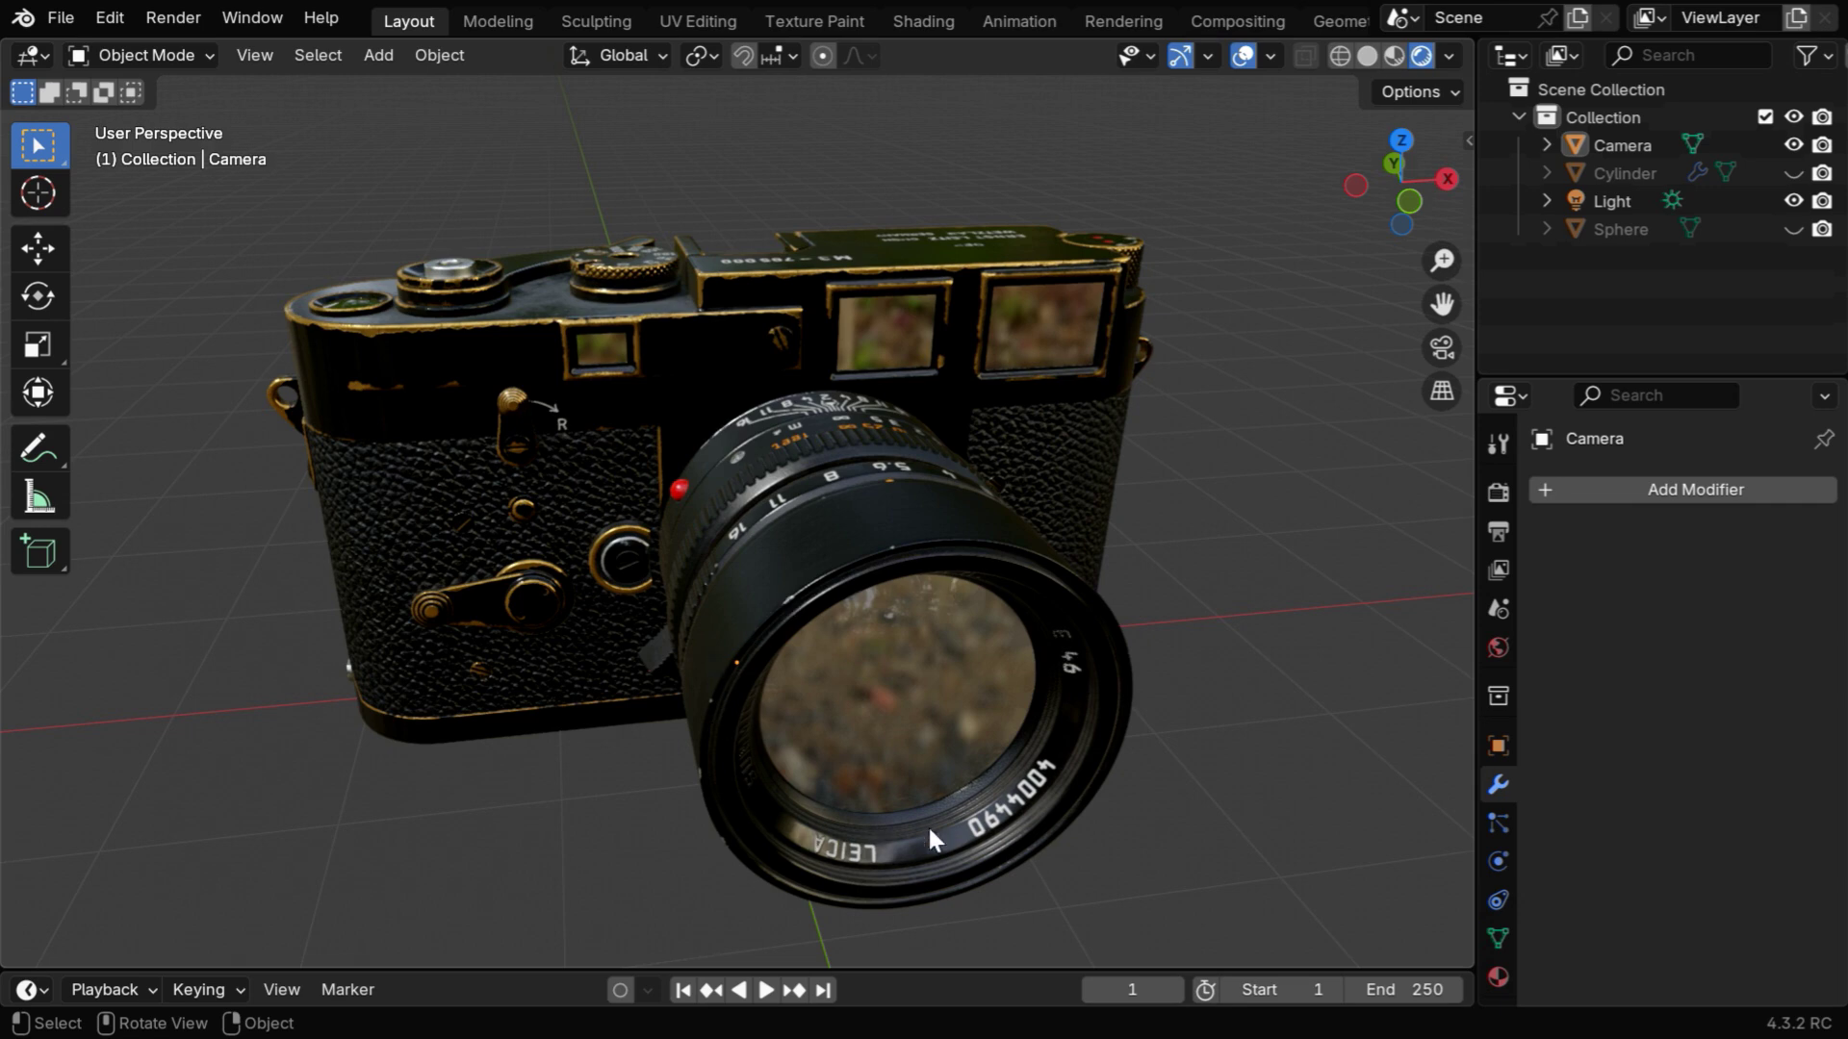
- Clear Sharp on every edge of the camera mesh, then return to Object Mode
click(1057, 461)
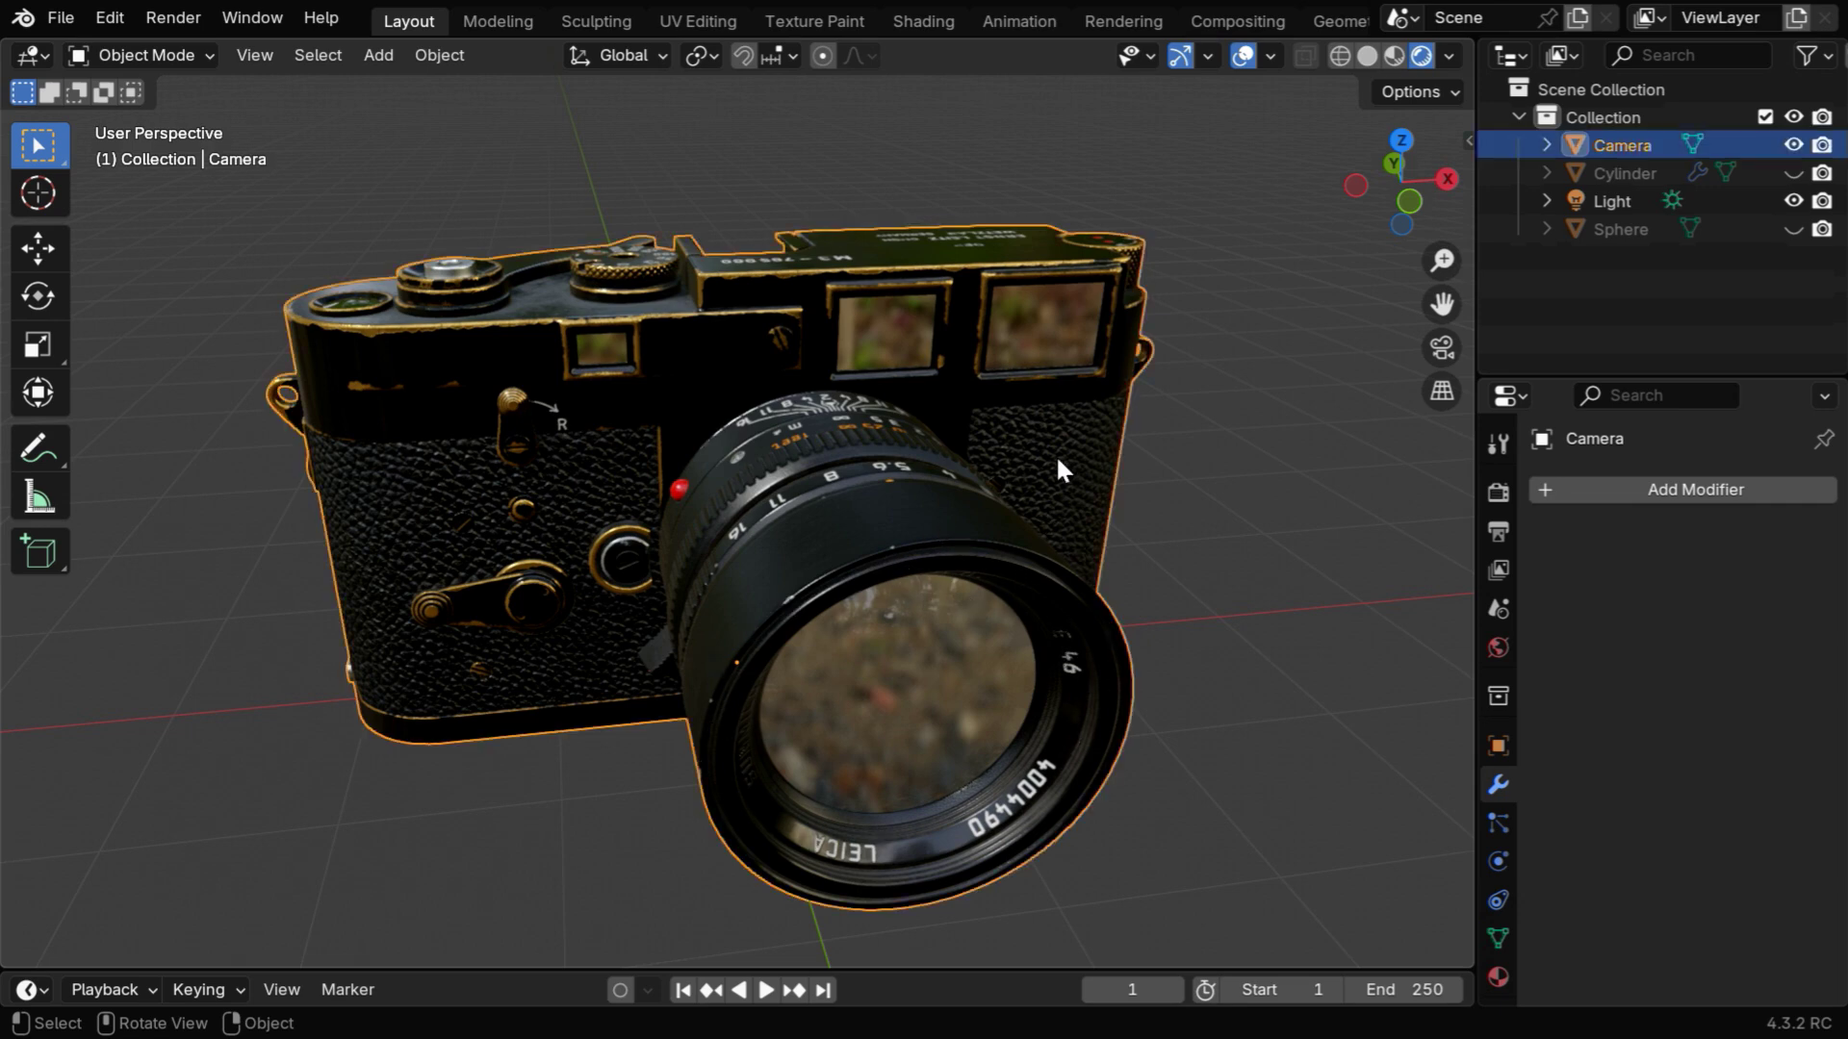
key(Tab)
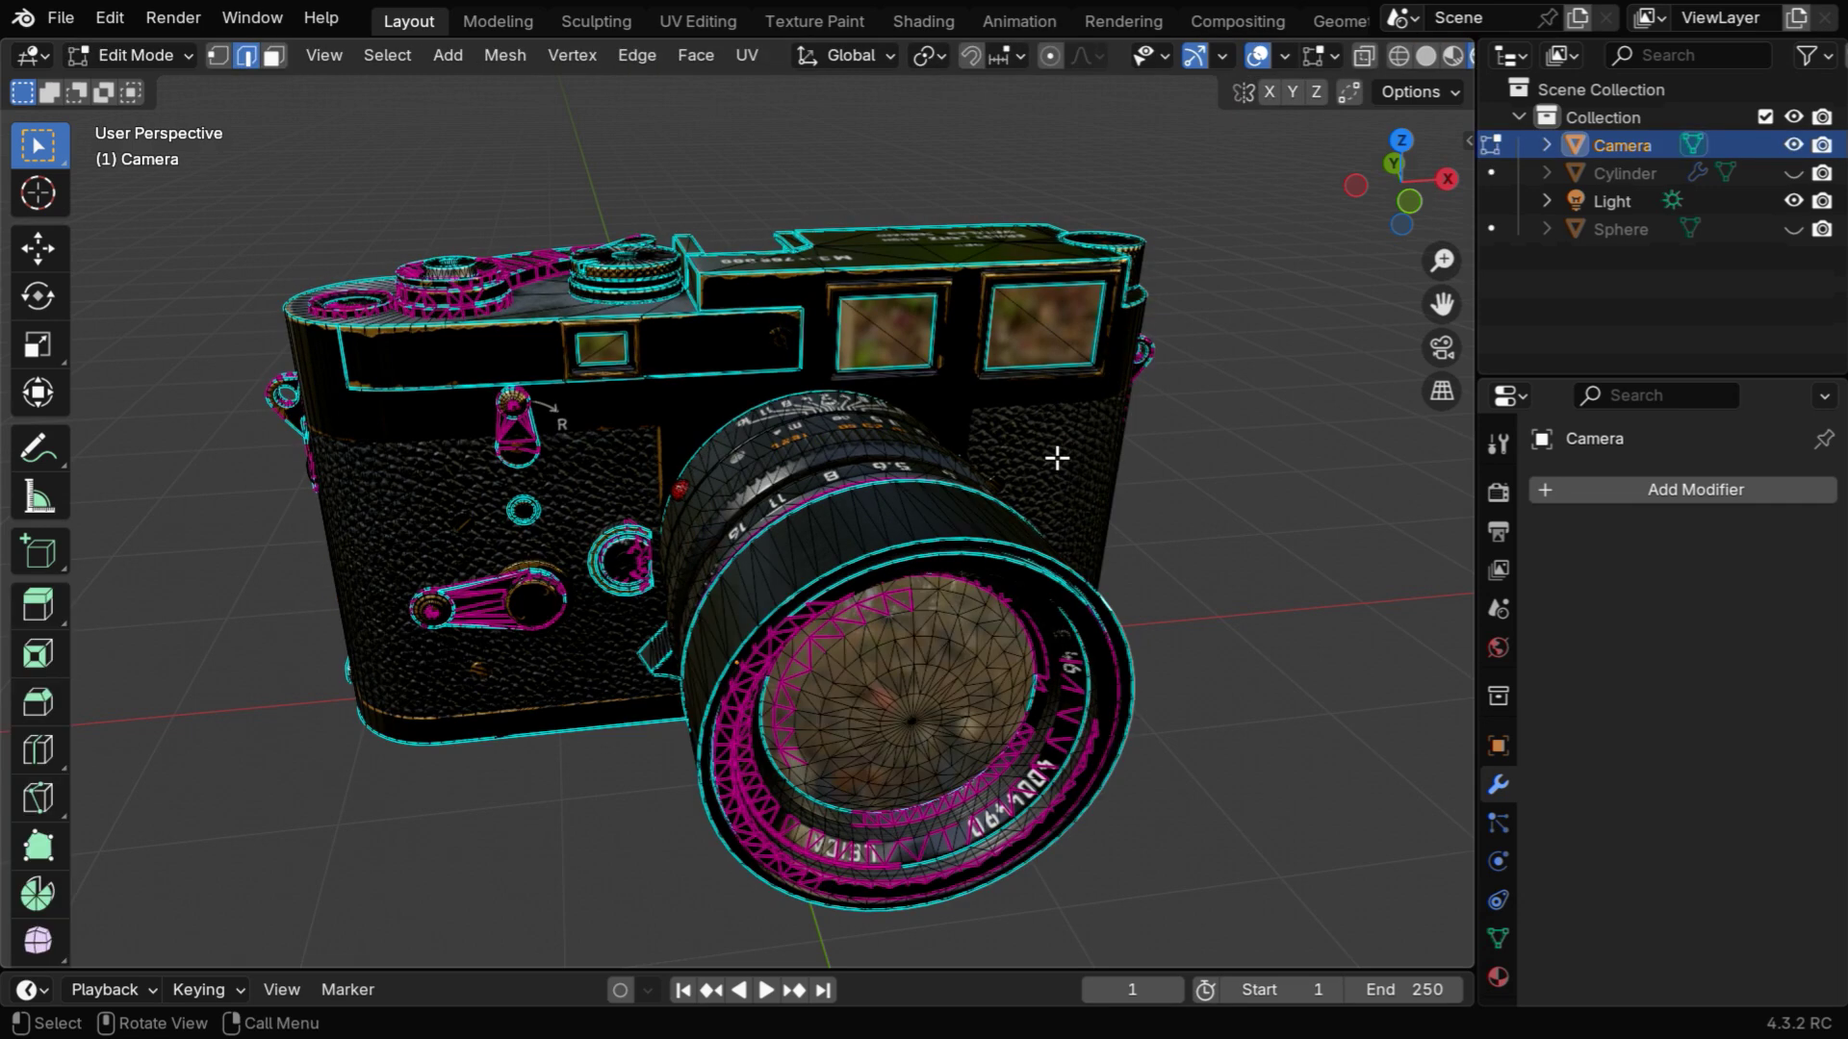
key(a)
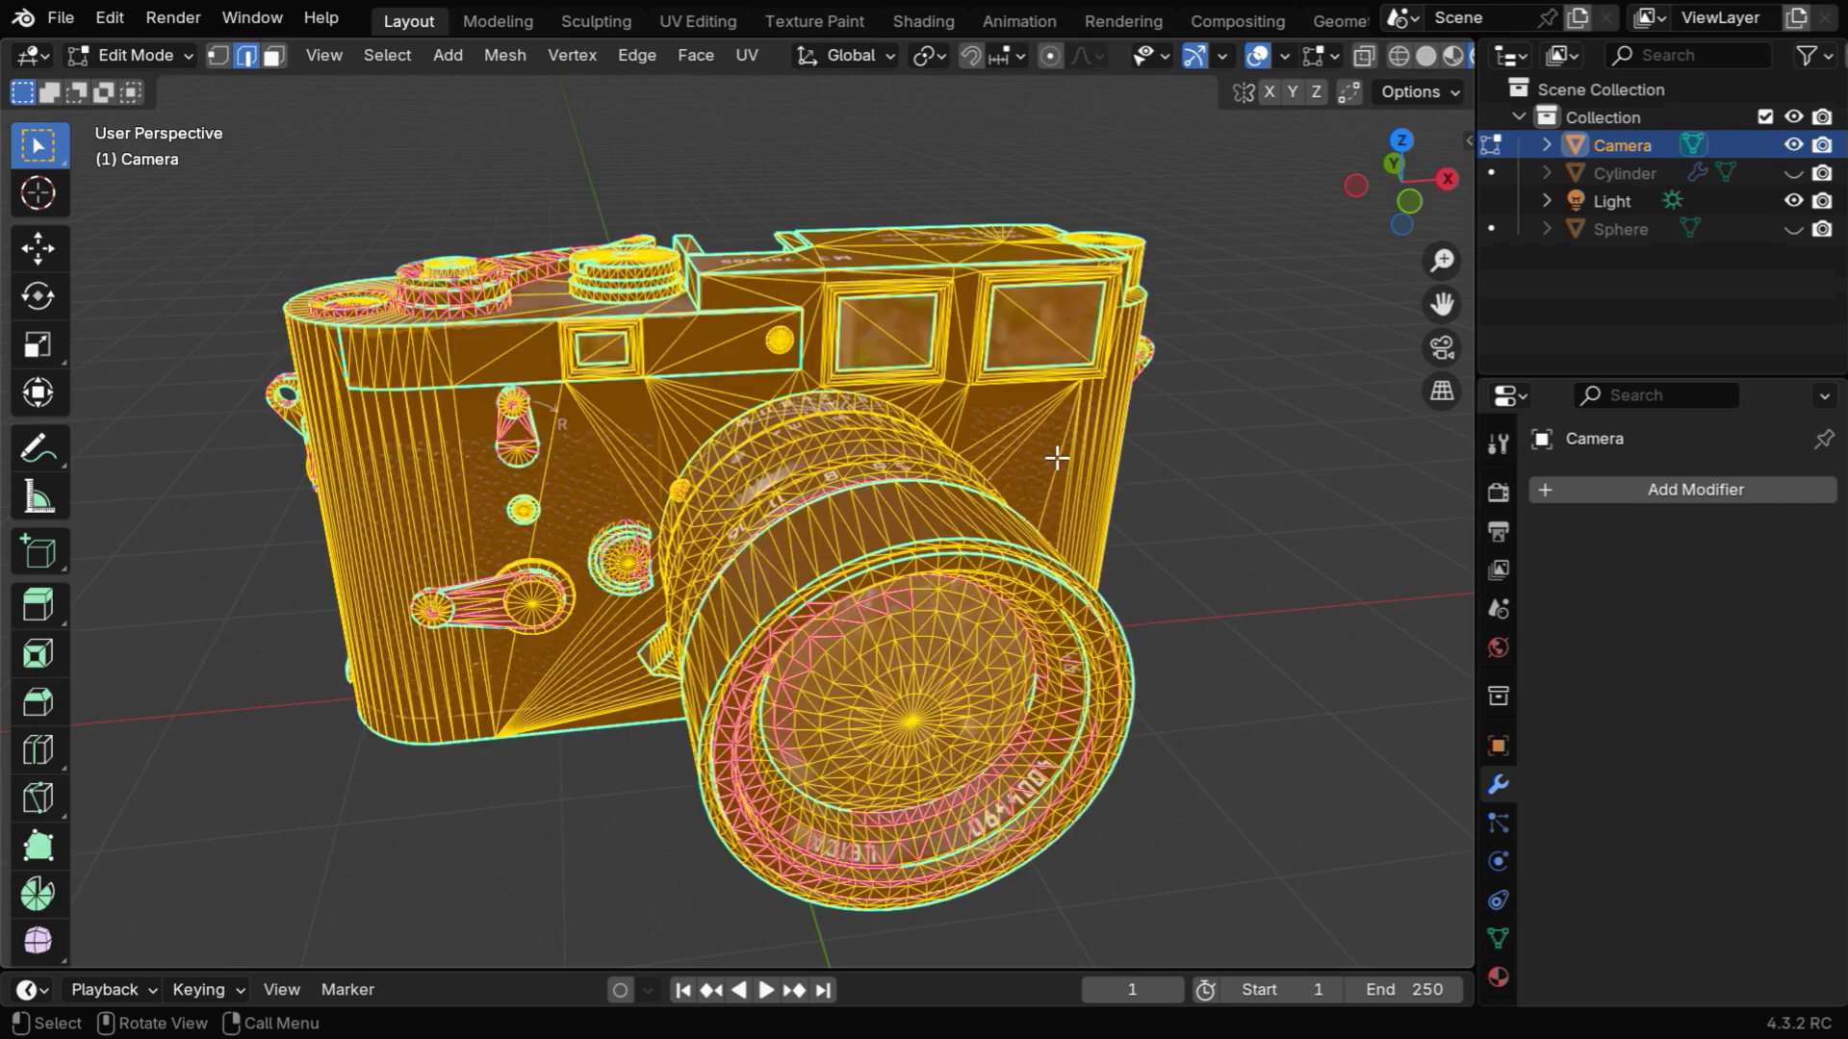
click(646, 56)
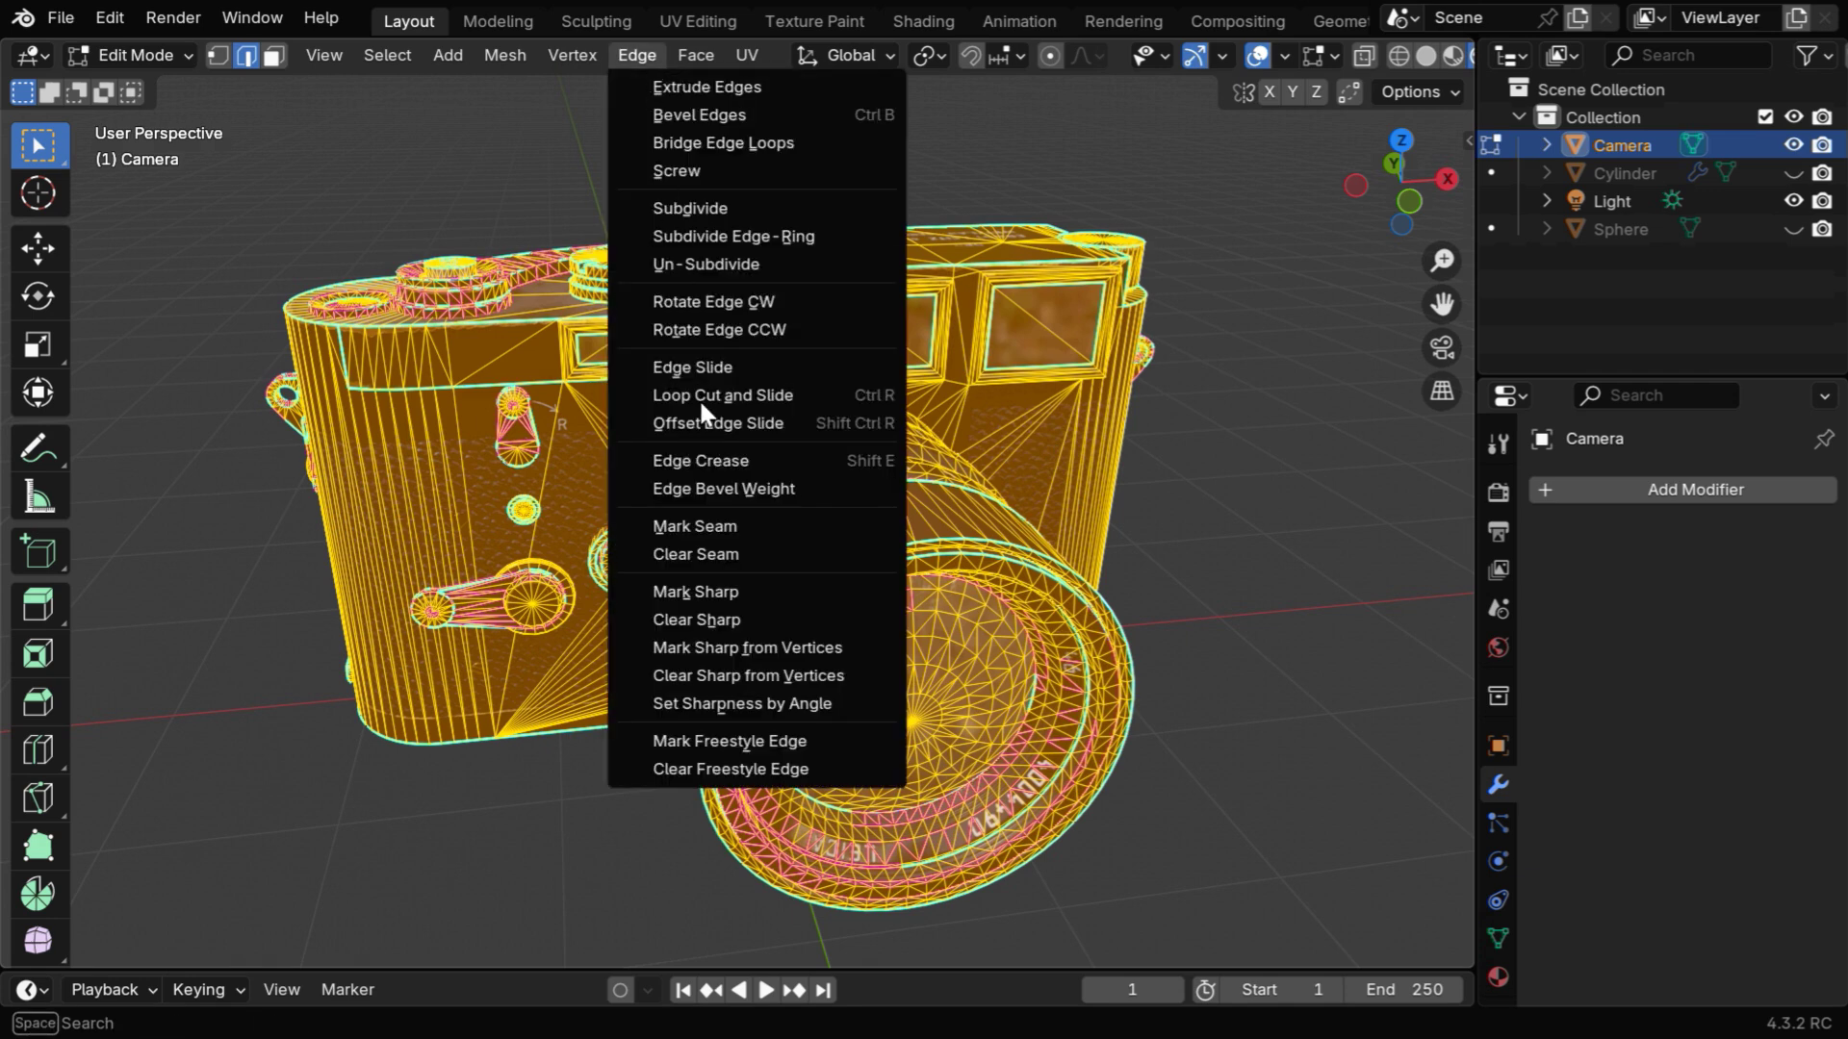
click(730, 593)
key(Tab)
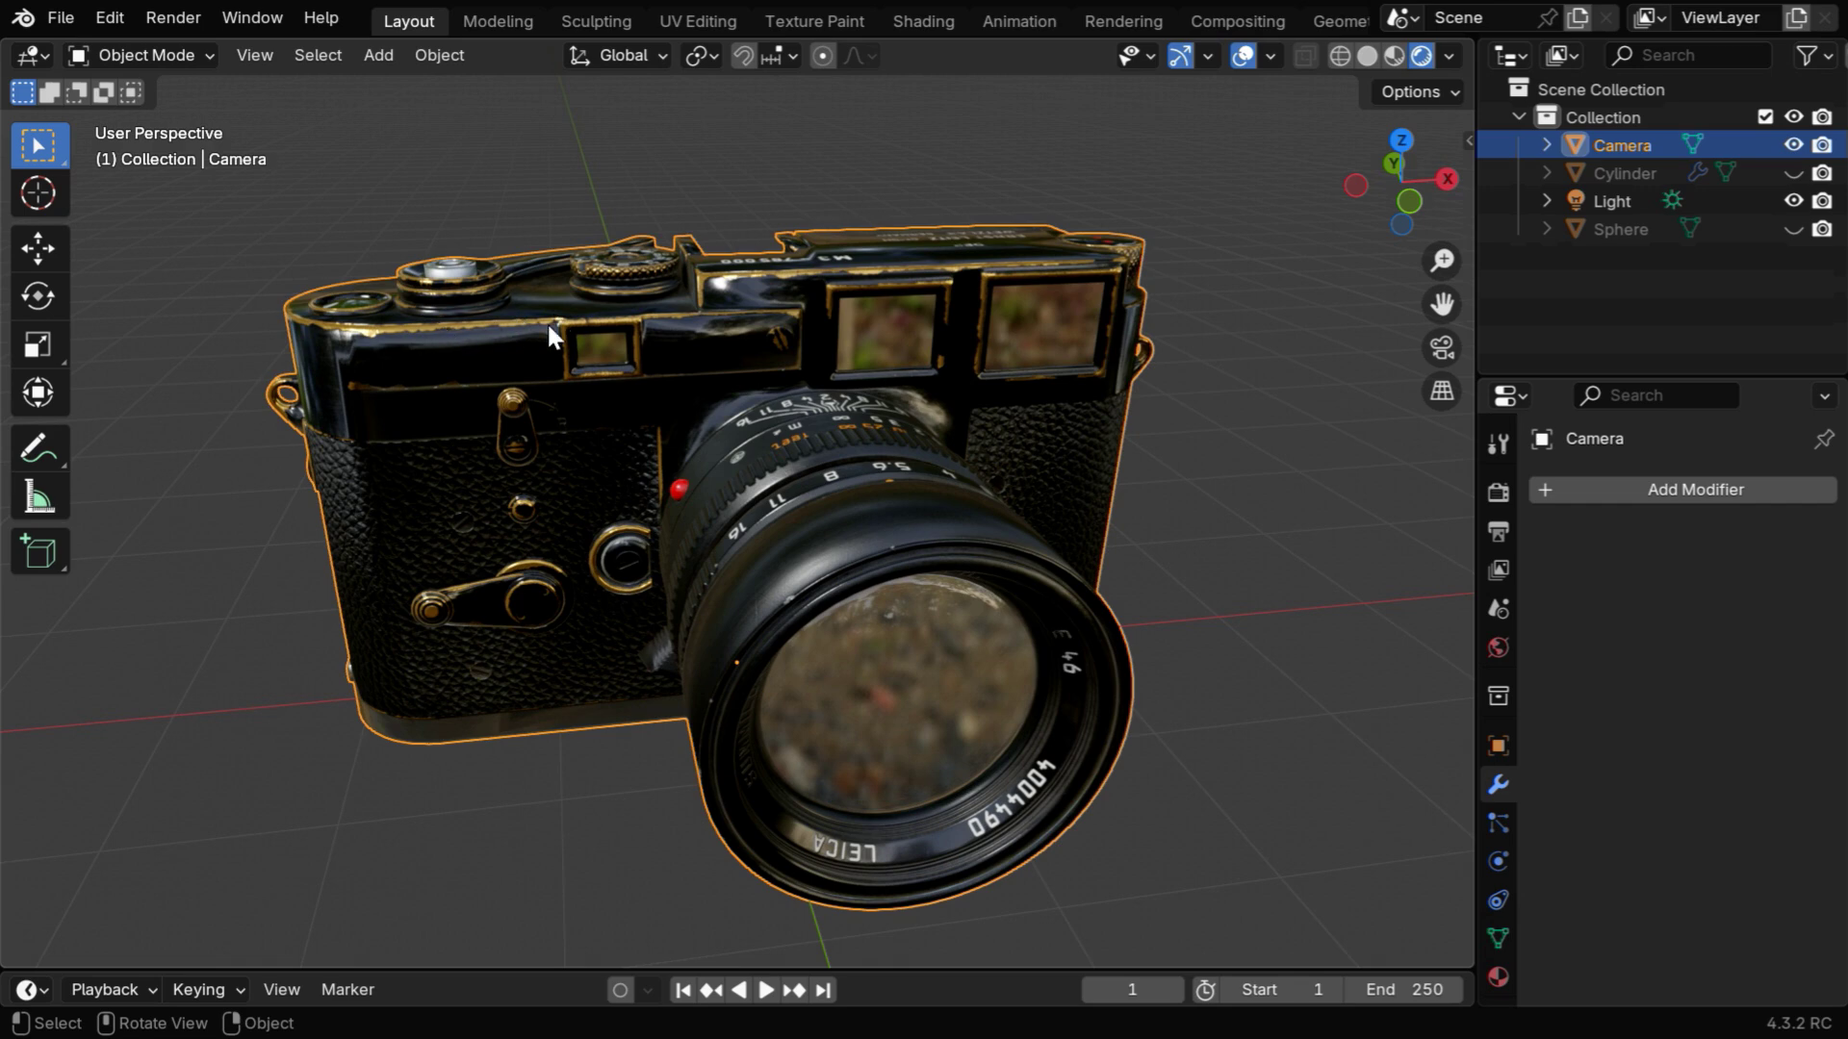
middle_drag(1139, 425, 1129, 510)
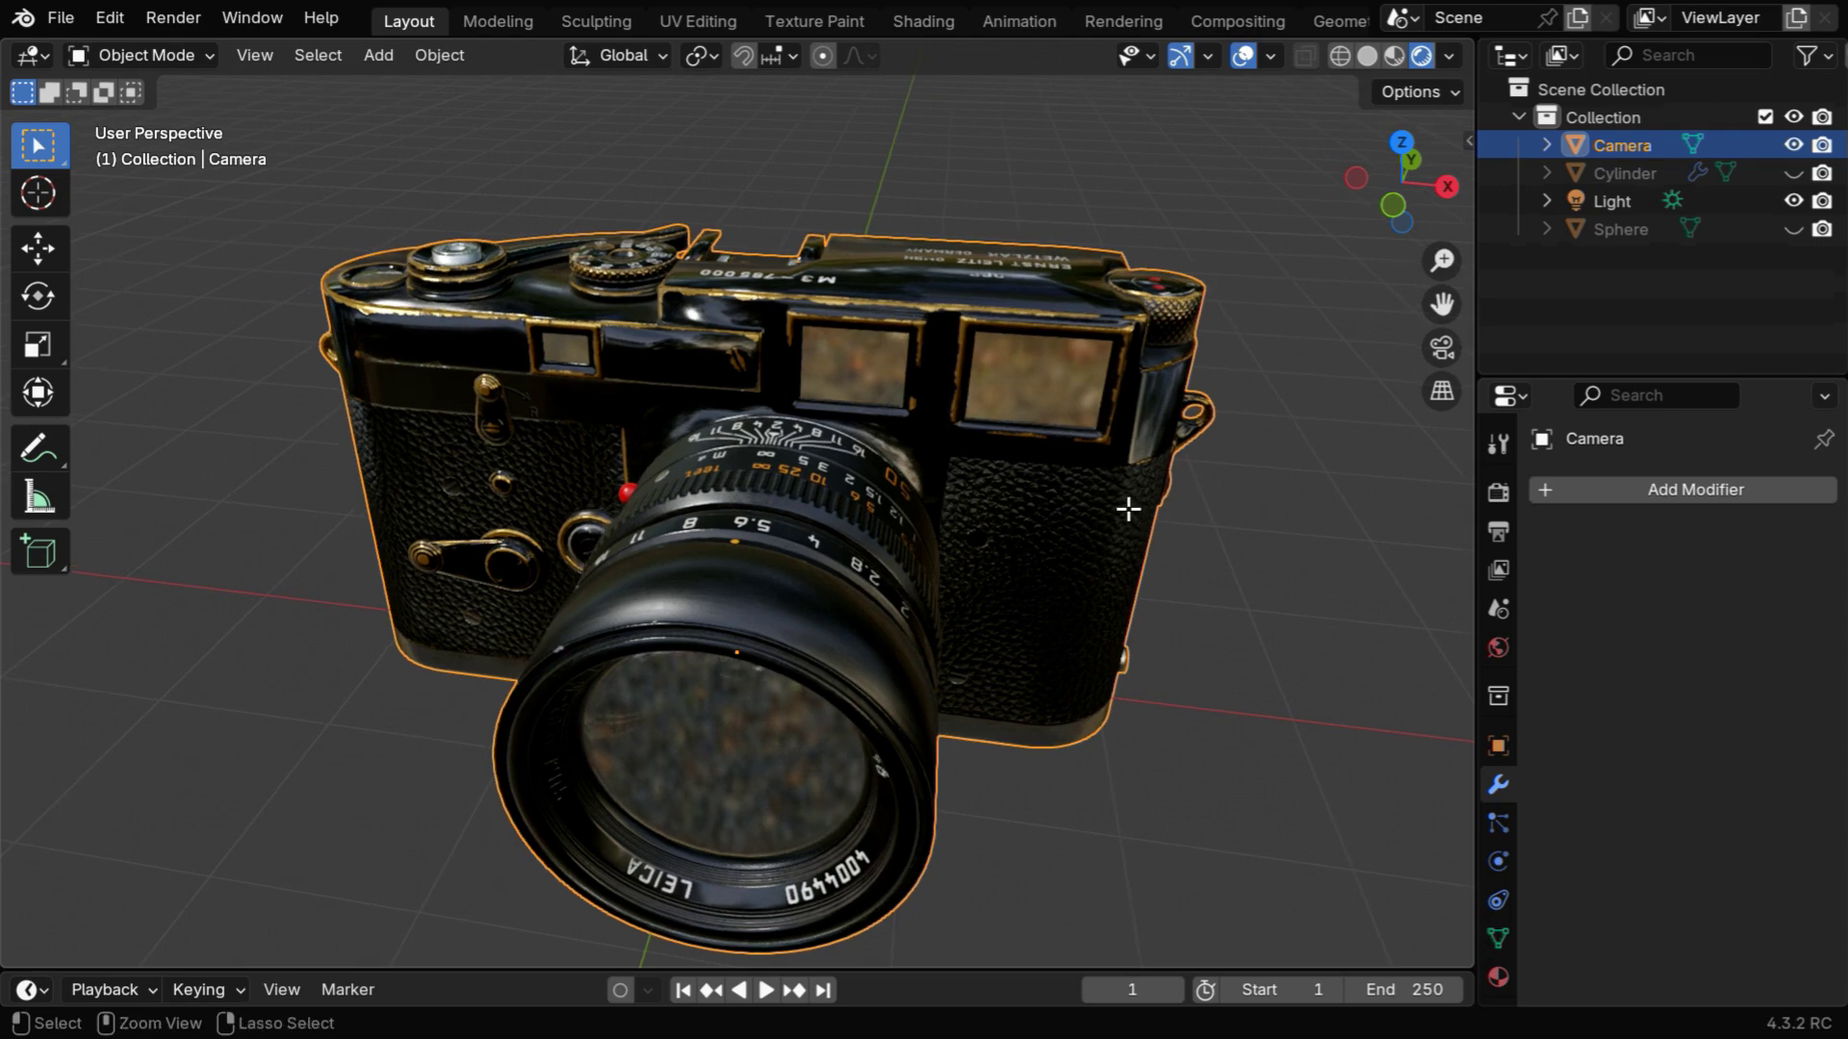
key(Tab)
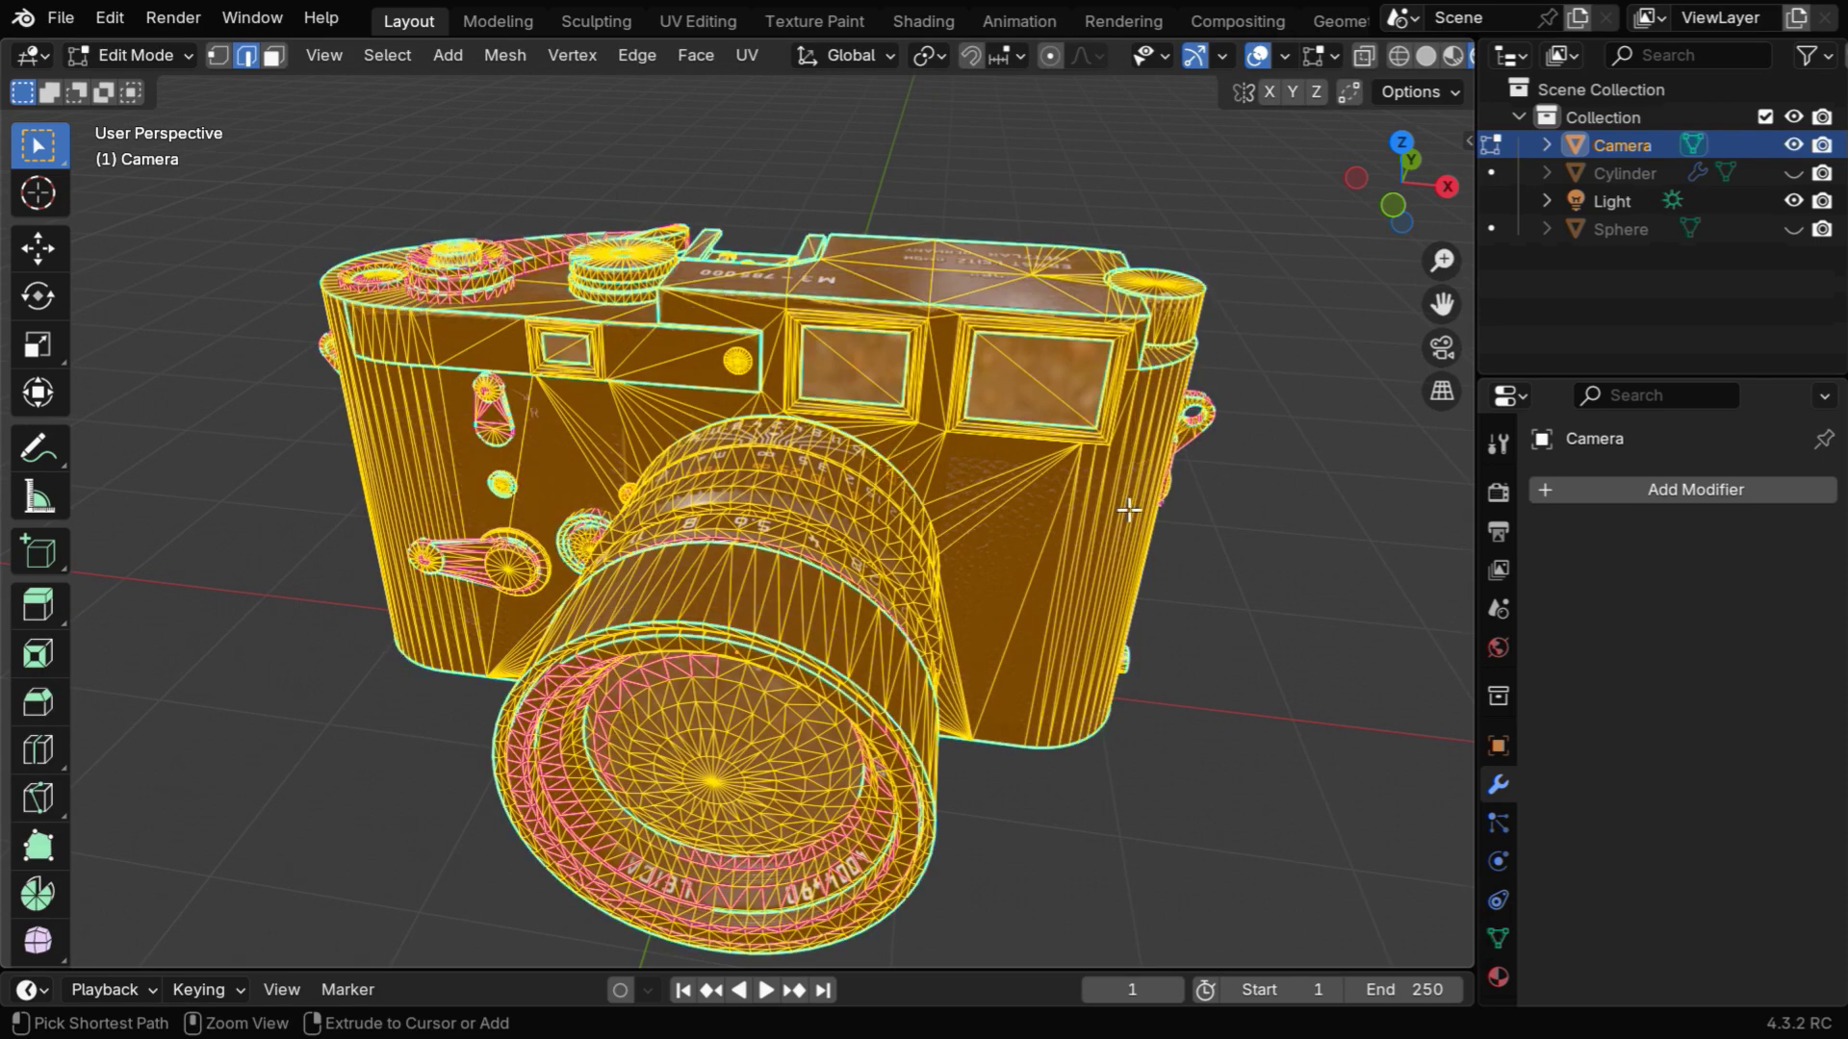
key(alt+a)
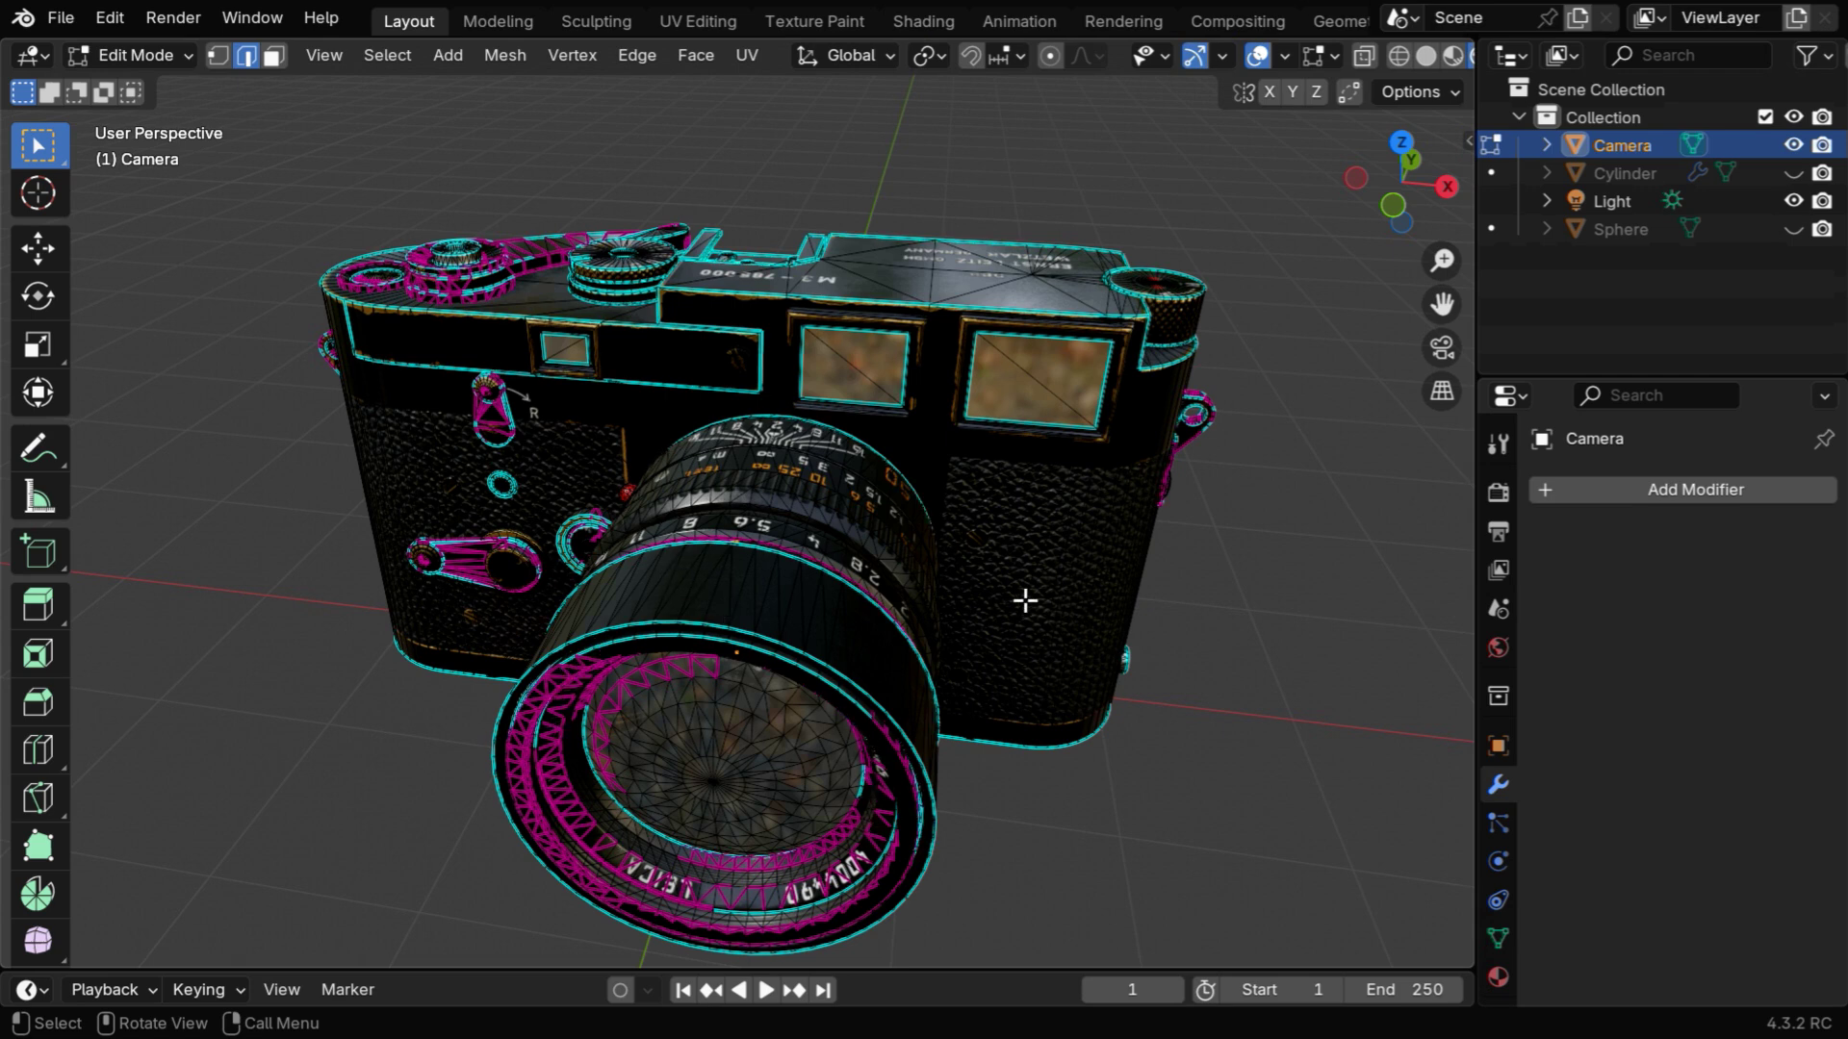
key(Tab)
key(alt+a)
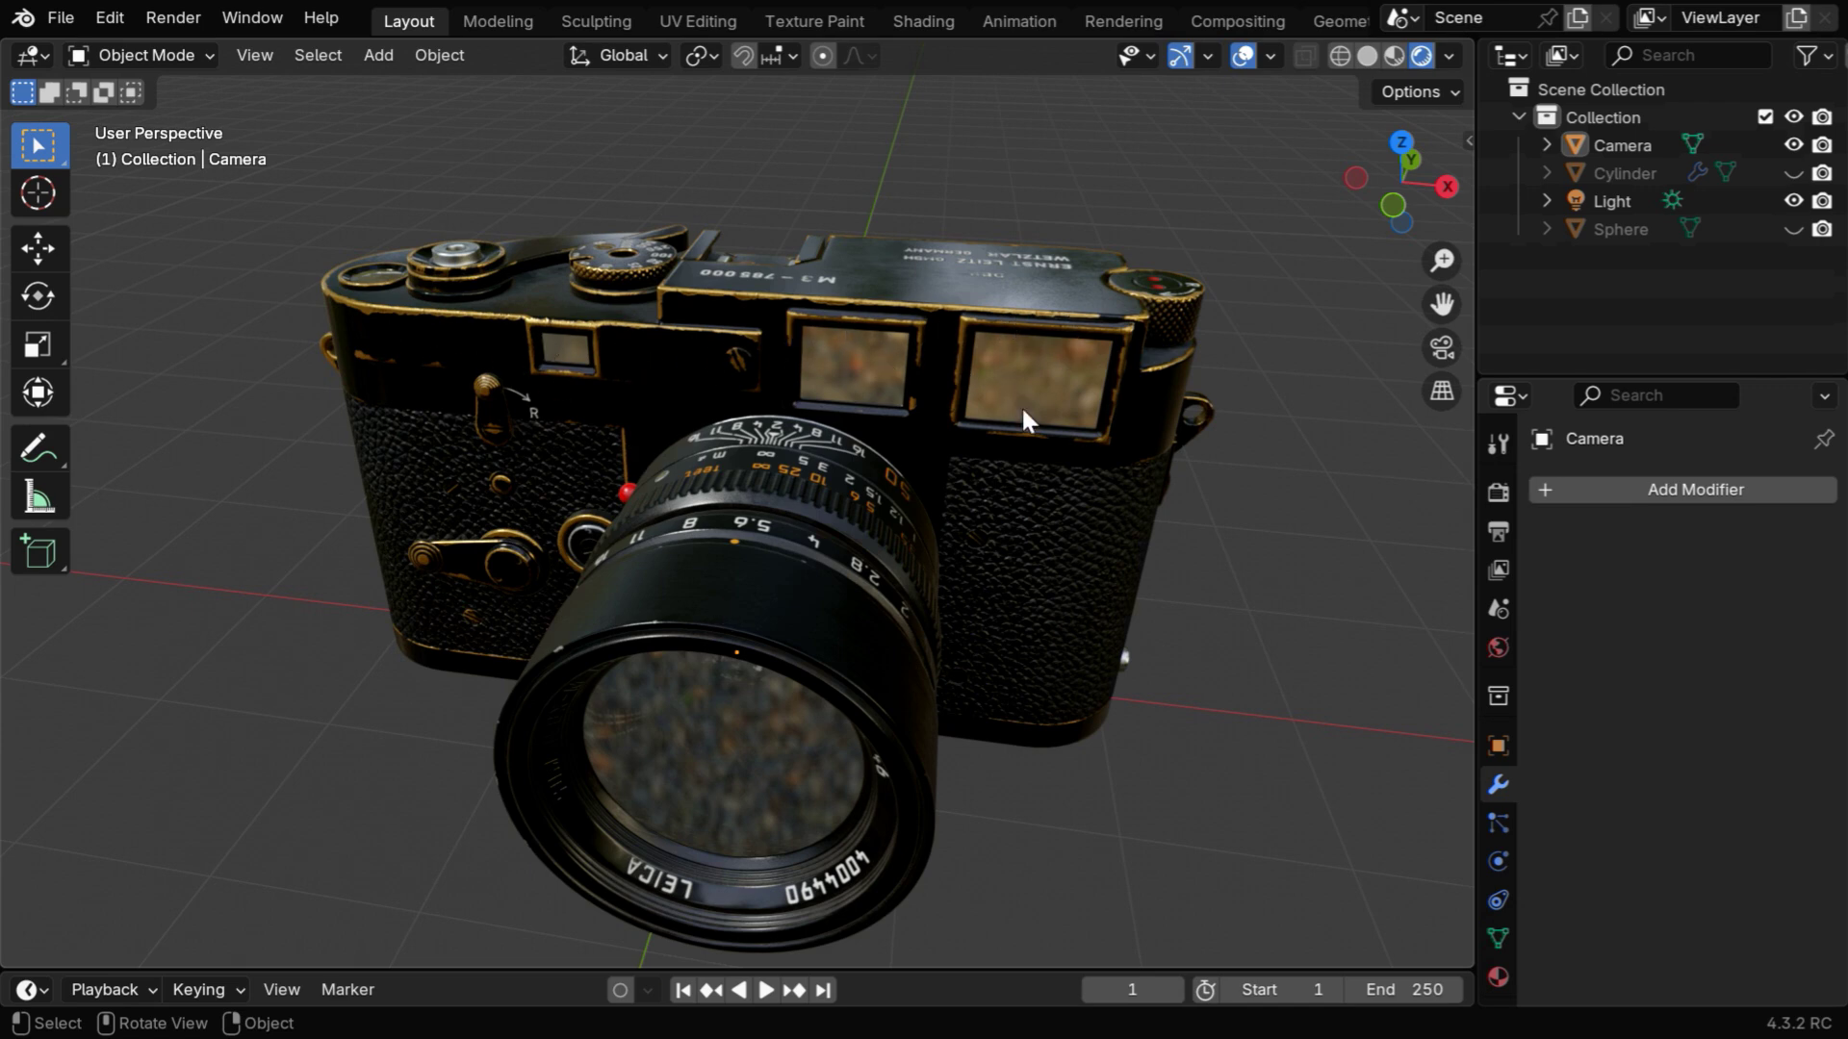
ctrl+middle_drag(1087, 458, 1095, 541)
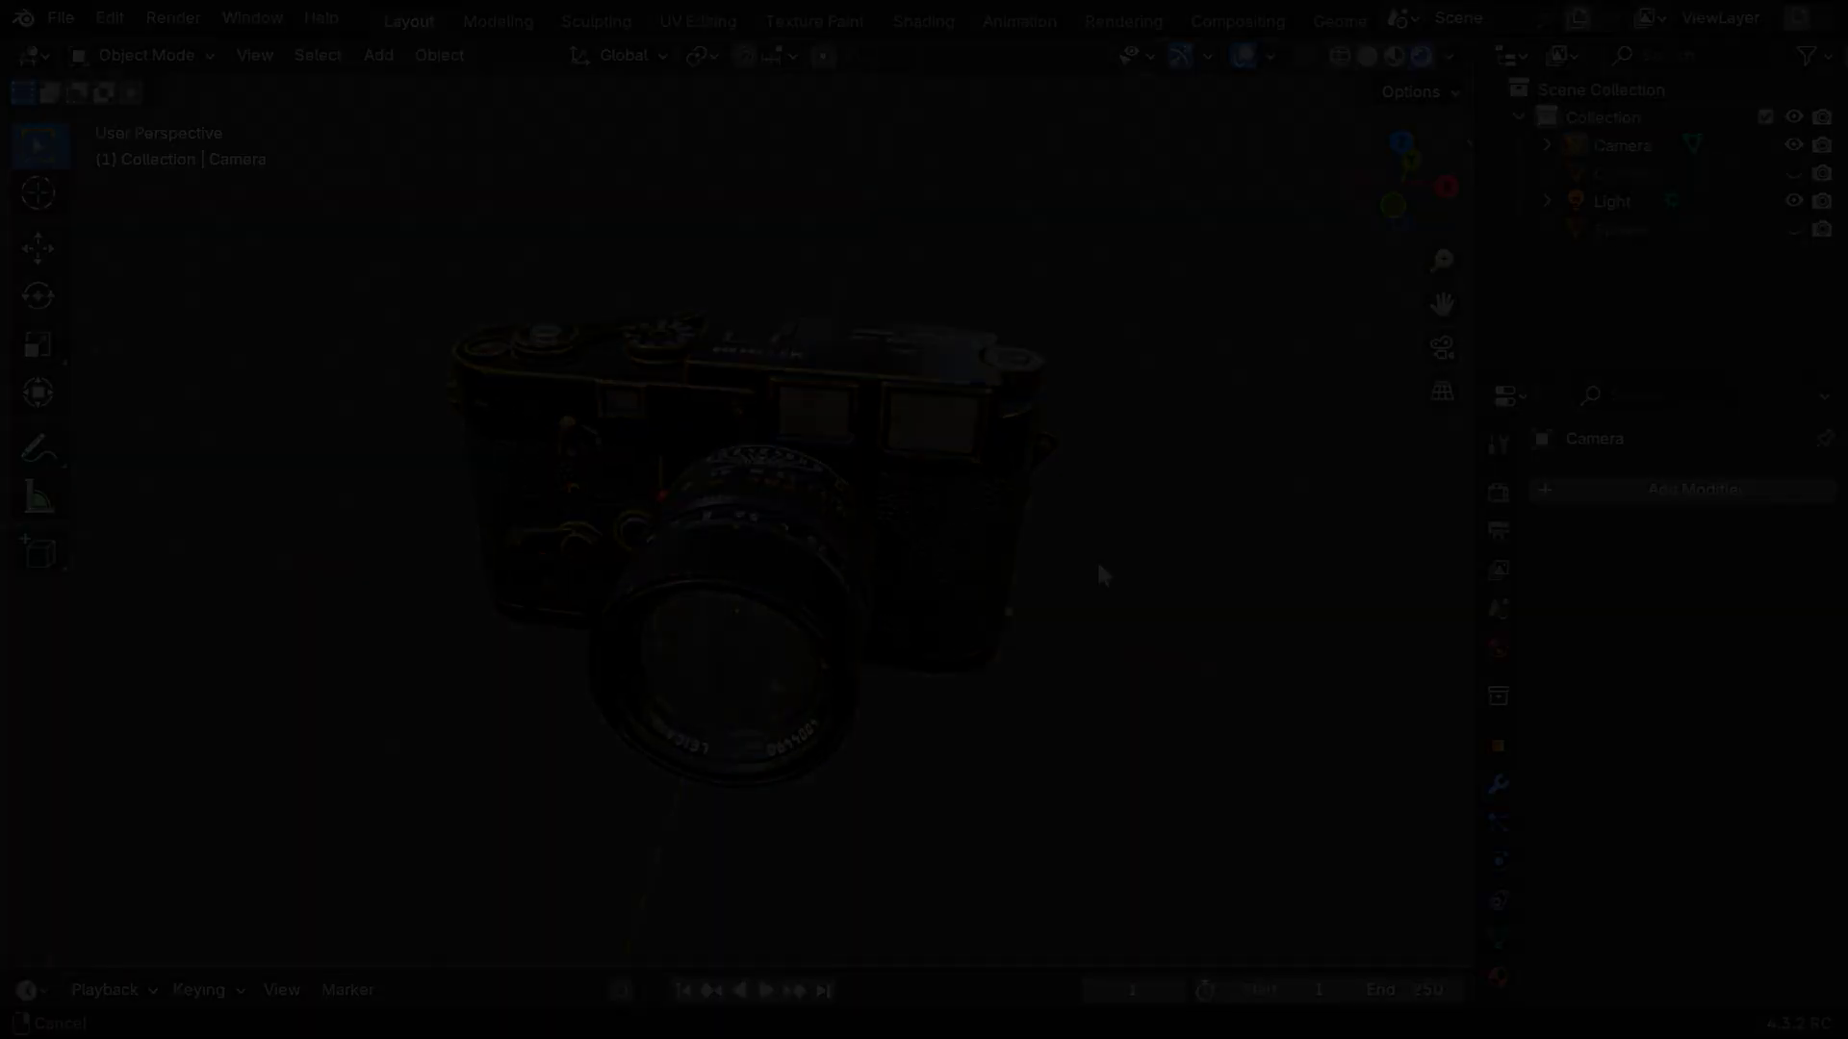